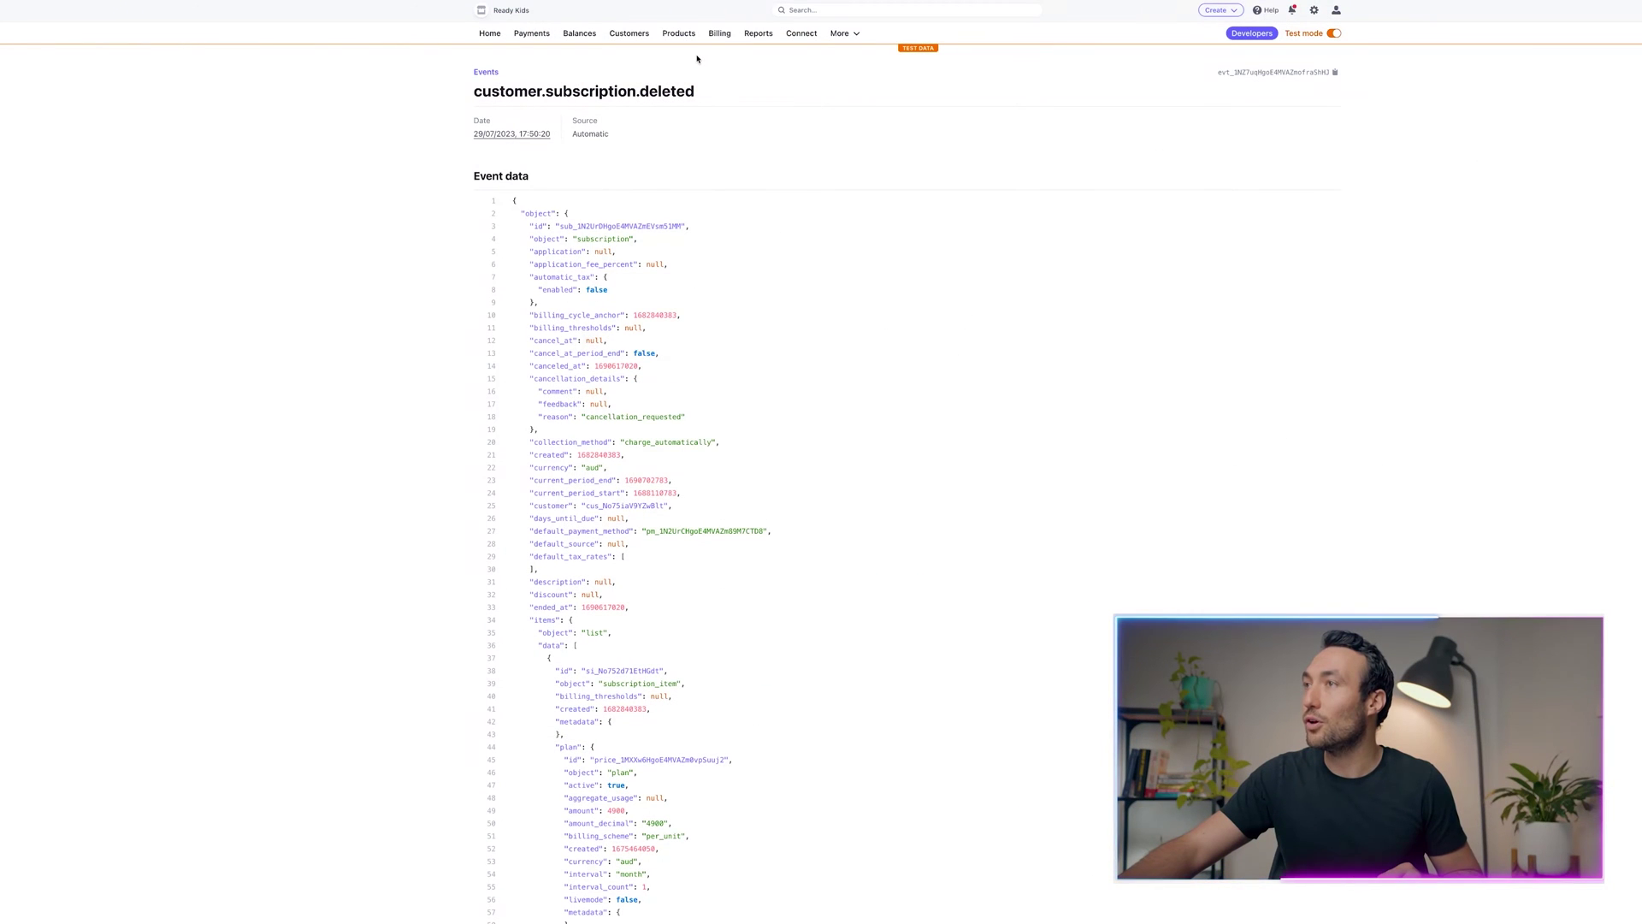
Open the most recent customer in the customer list and review their overview of subscriptions, payments, invoices and recent activity
click(629, 33)
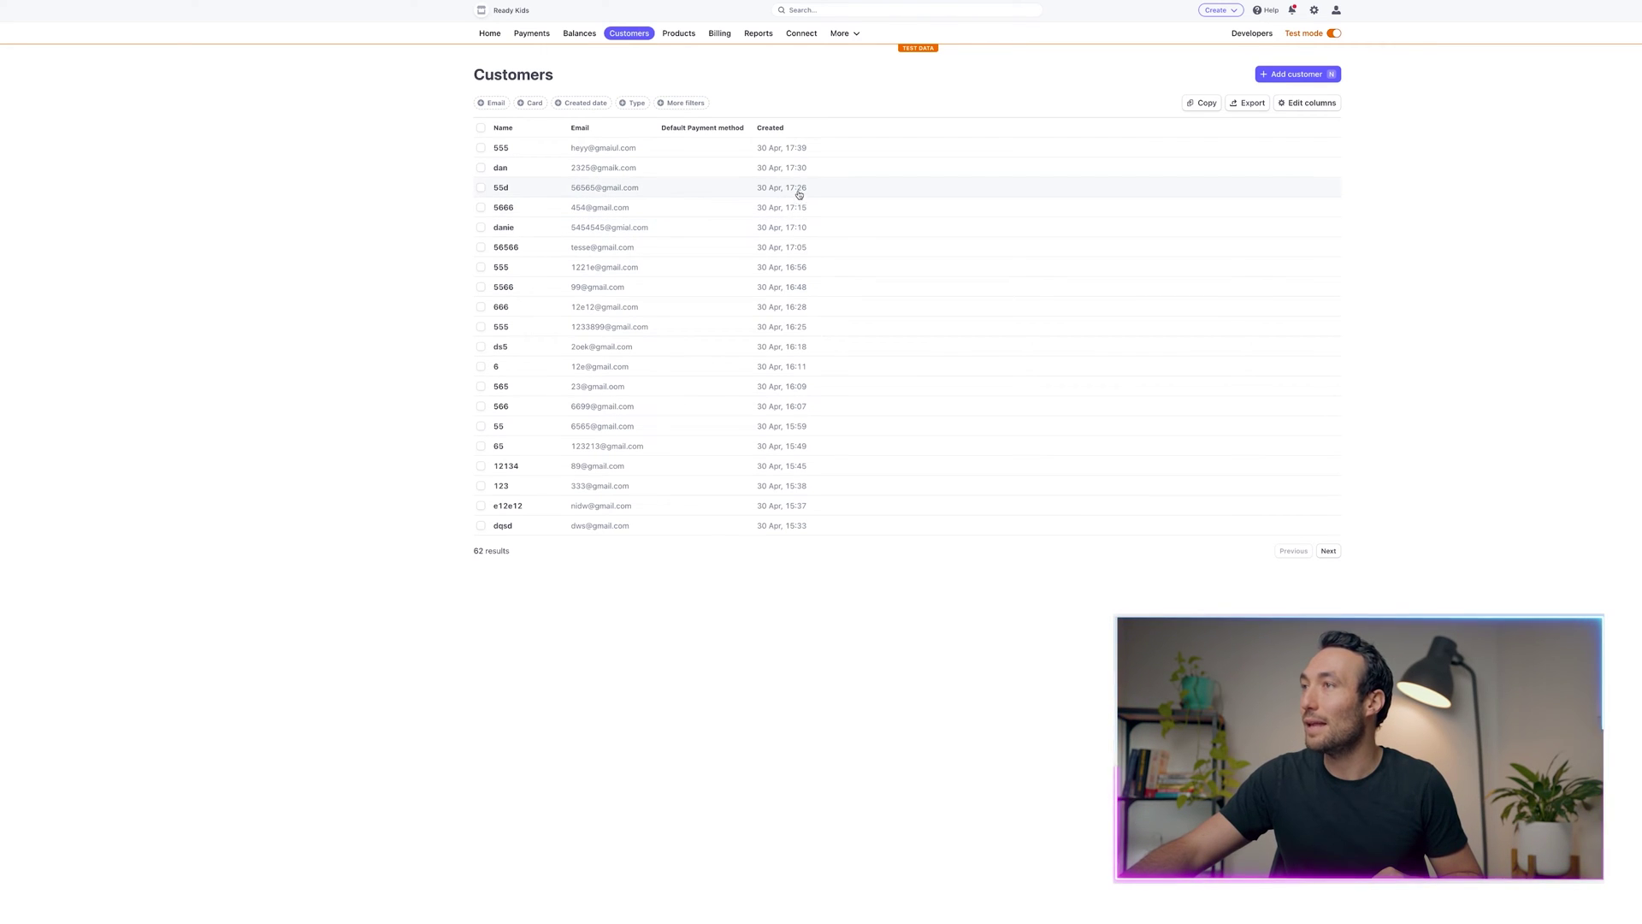
click(660, 148)
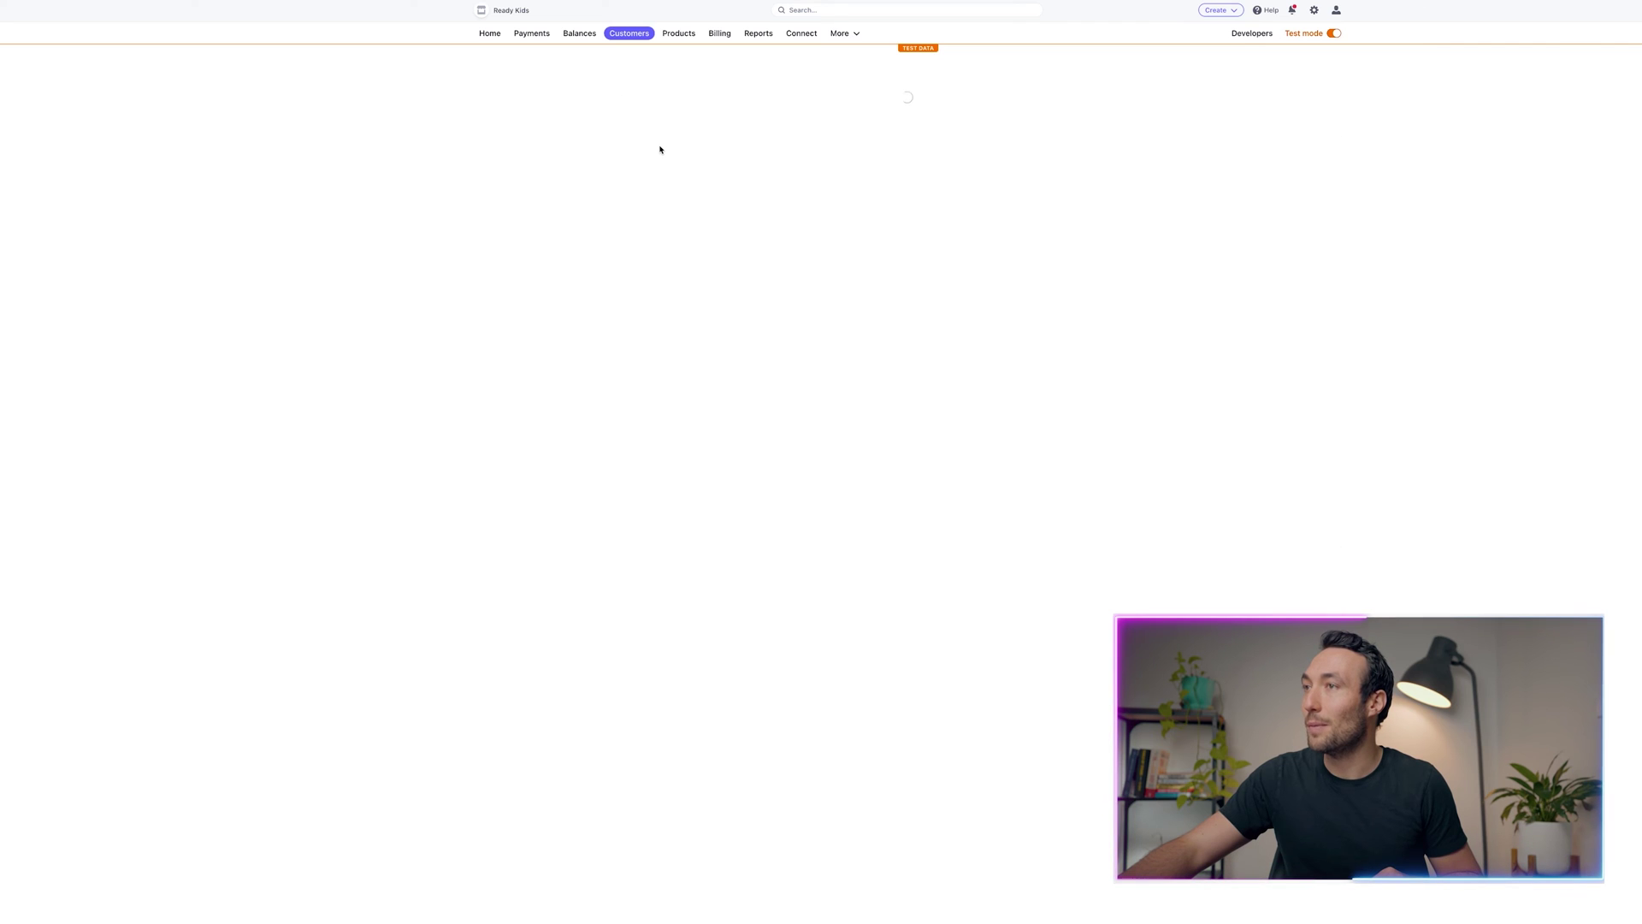
click(683, 36)
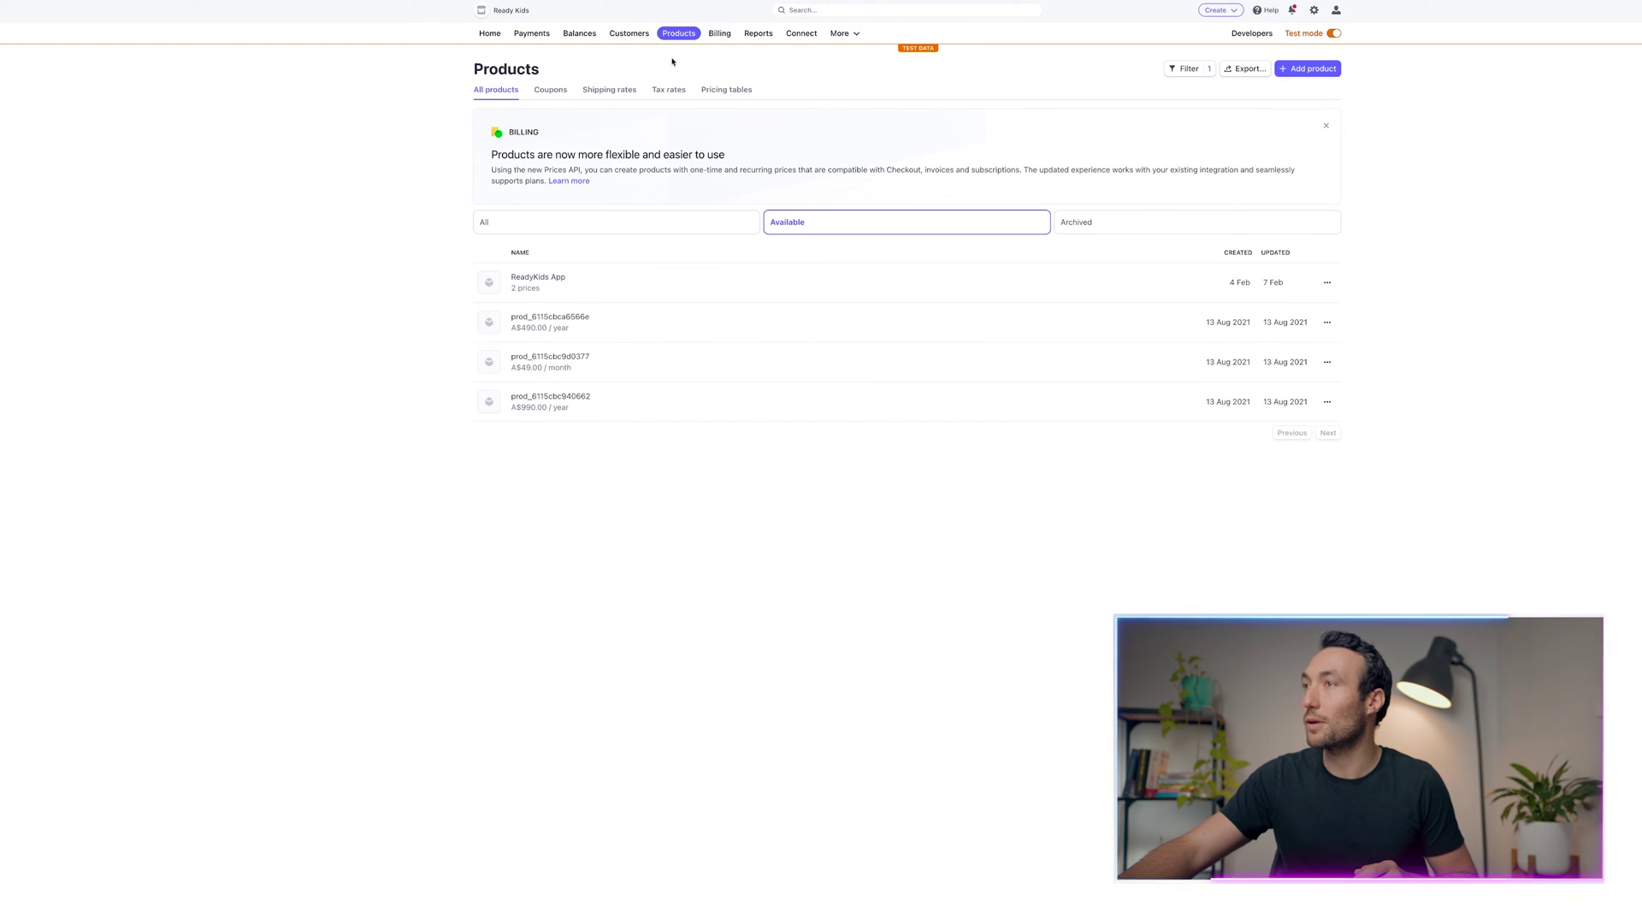
click(631, 38)
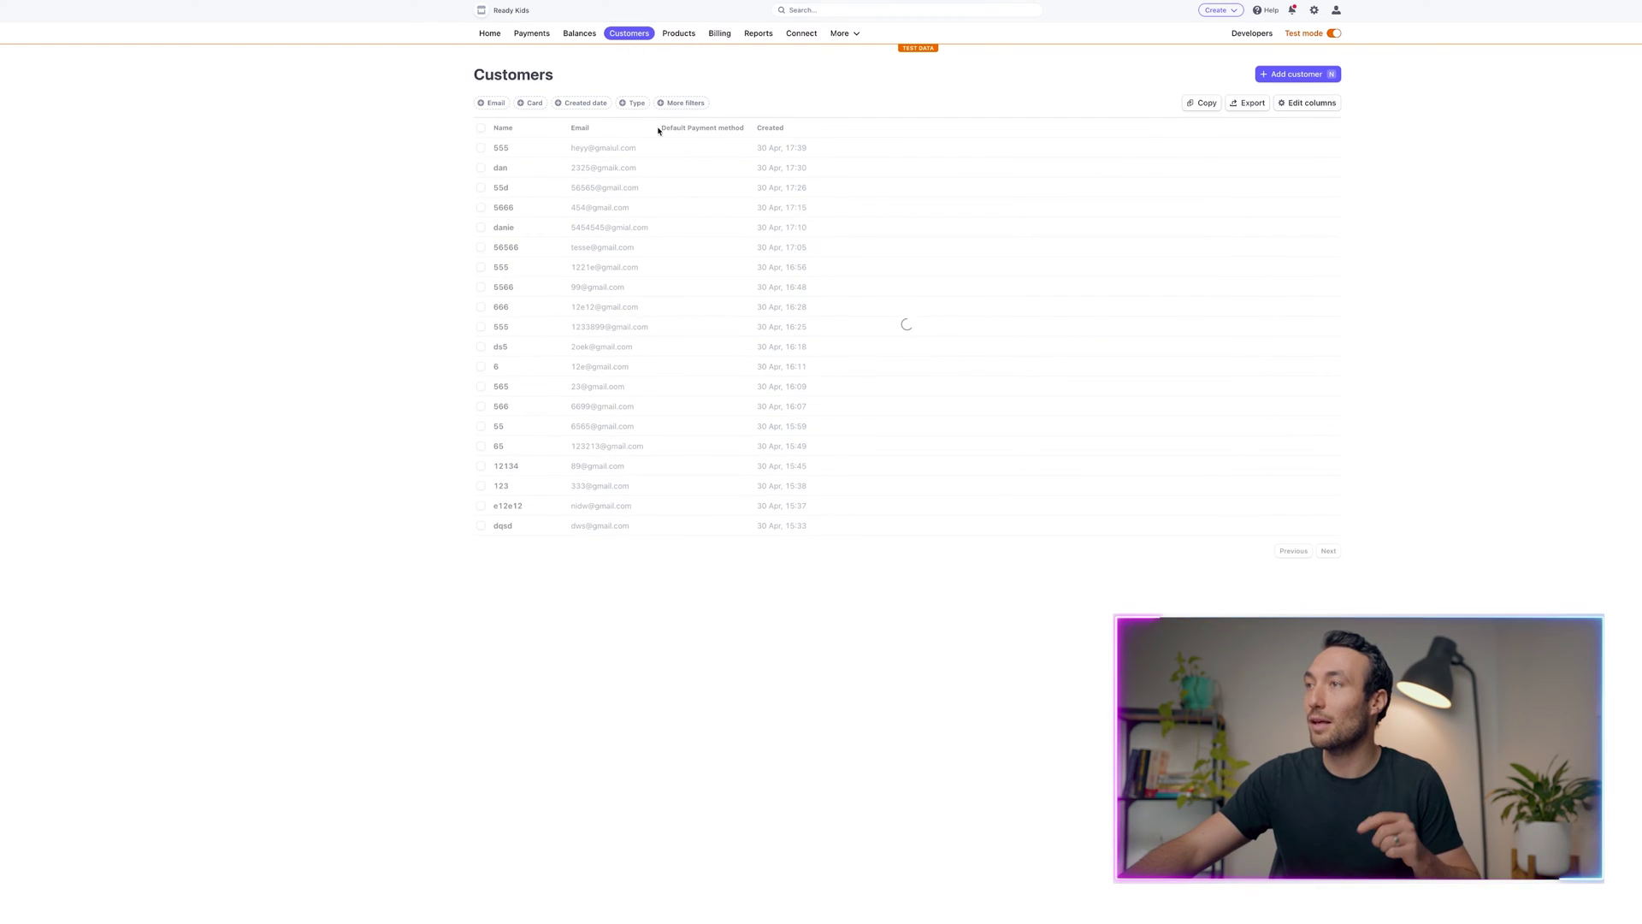
click(657, 153)
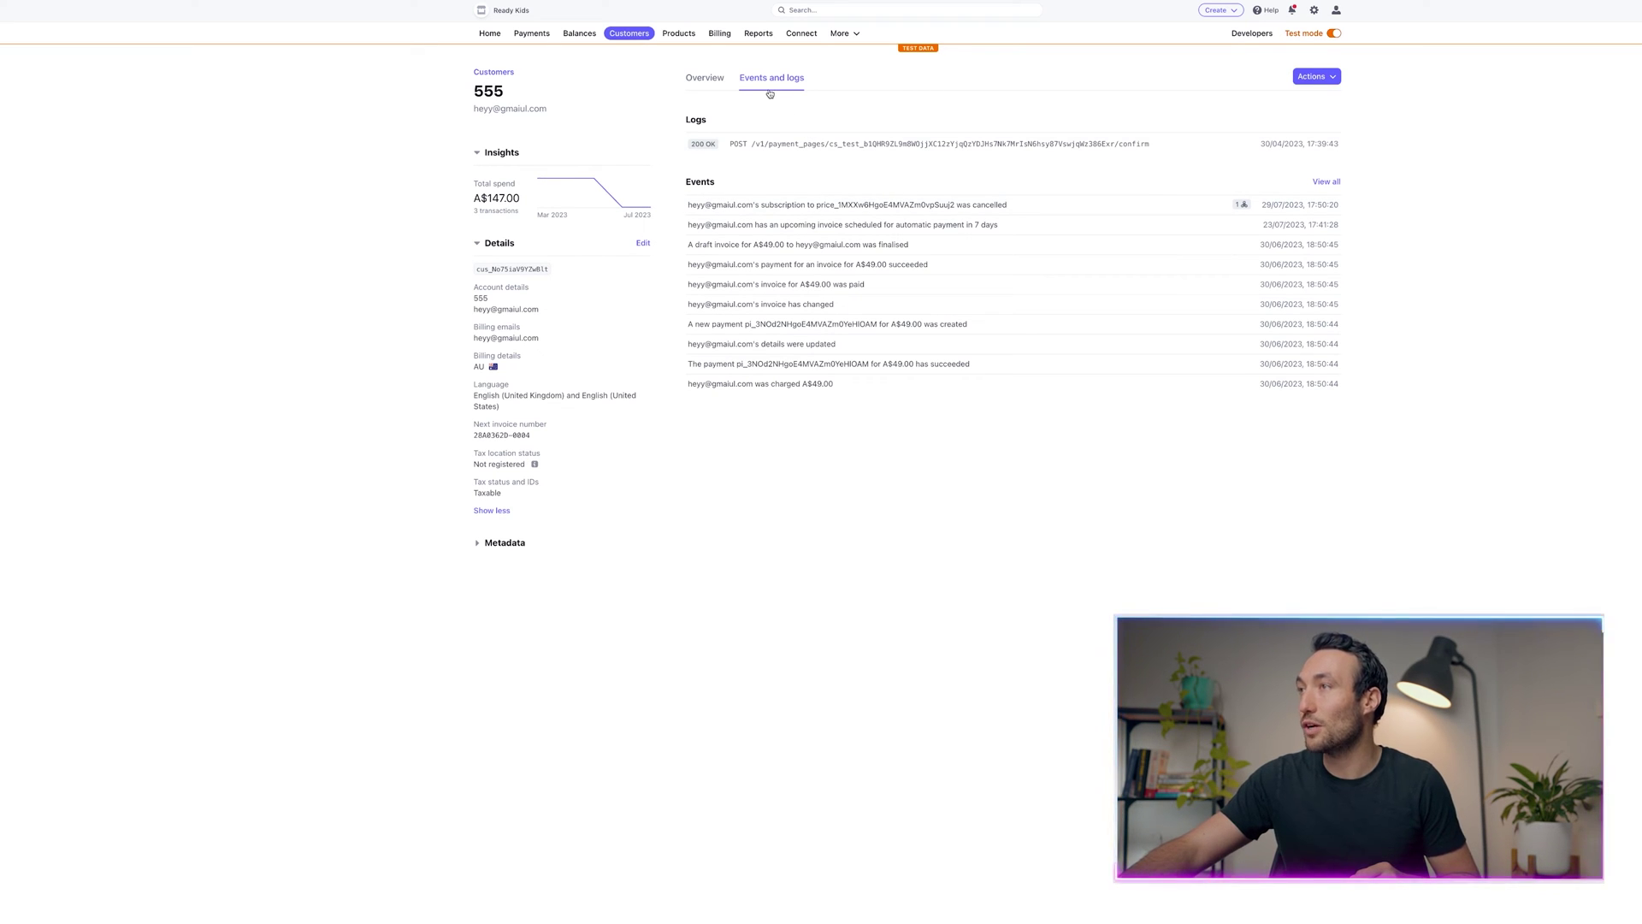
click(718, 82)
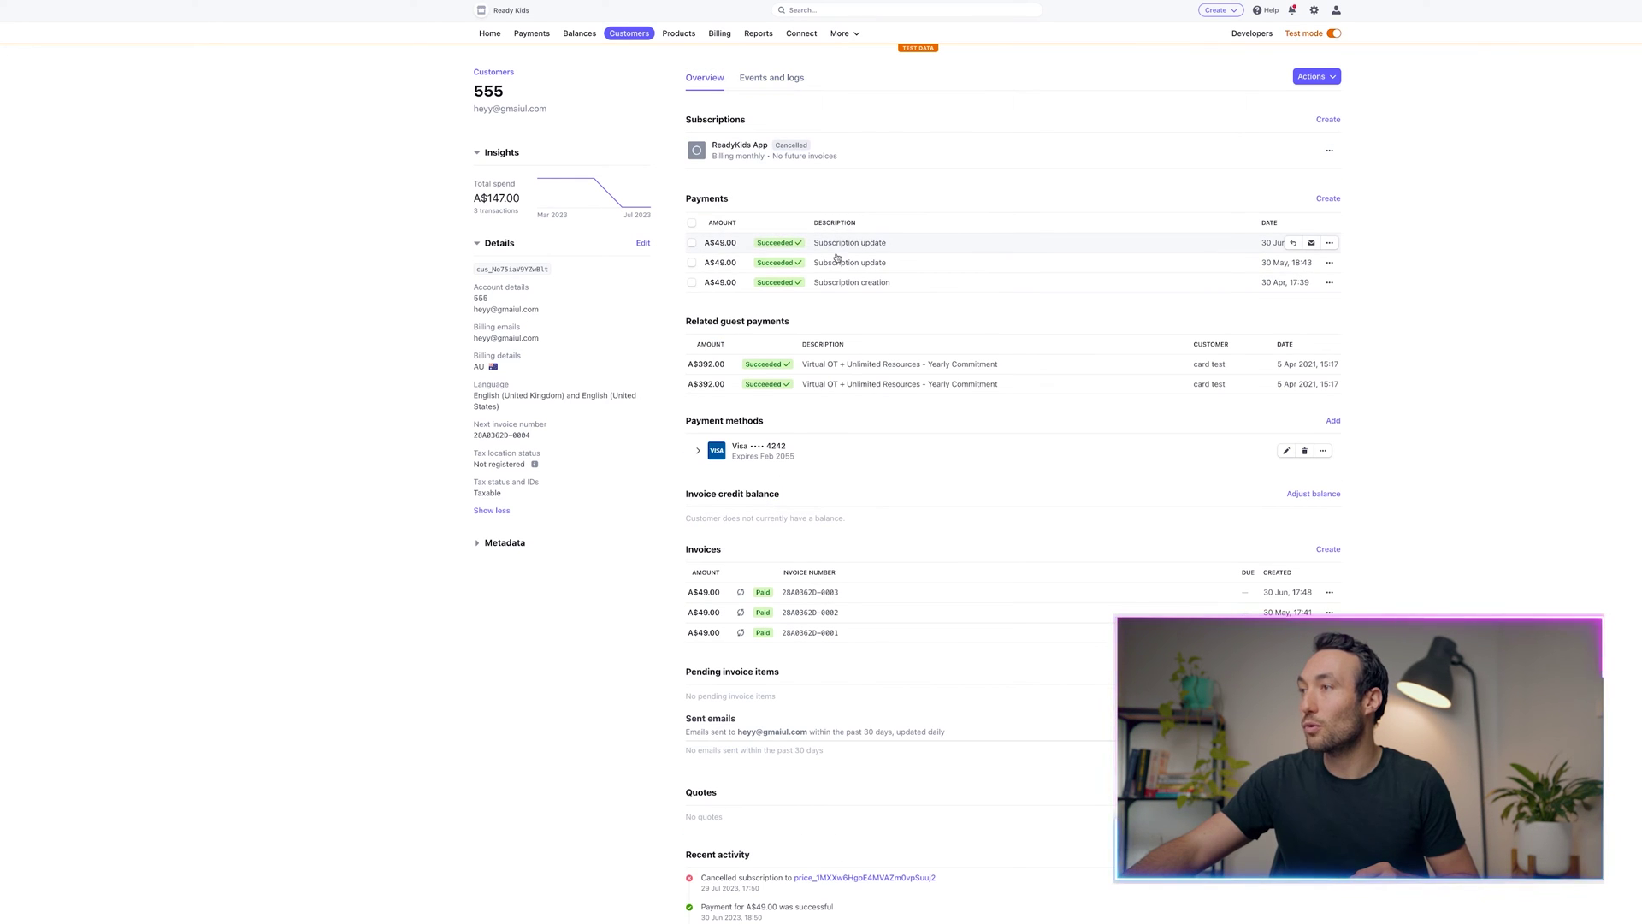
scroll(863, 530, down, 1)
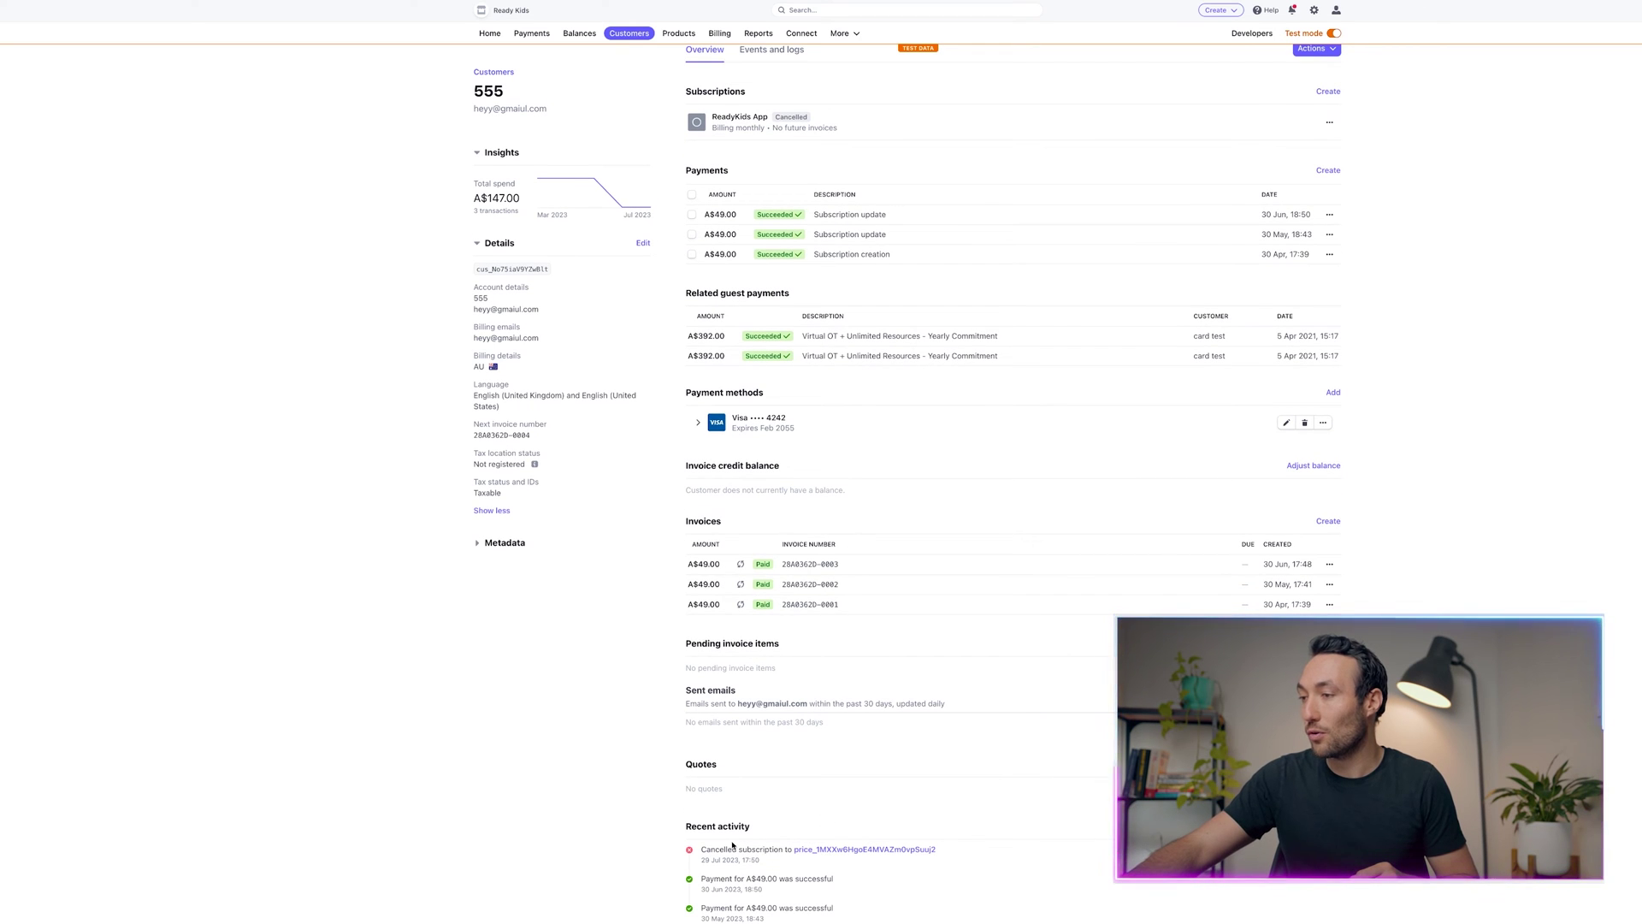
scroll(786, 873, up, 1)
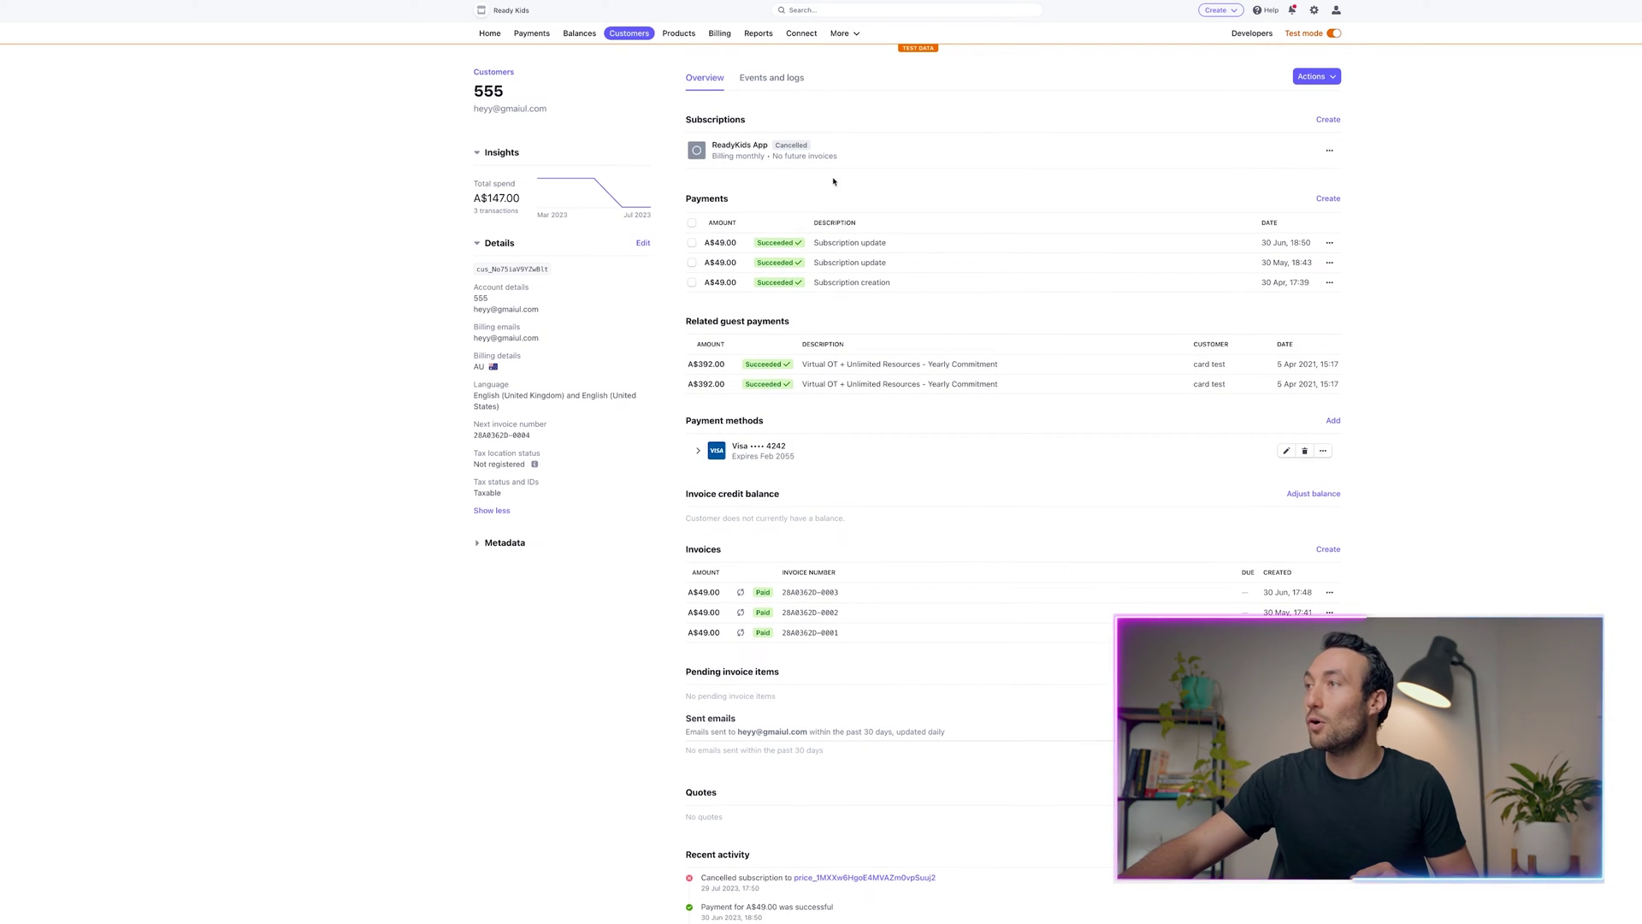
Open the new A$49.00 payment event from the customer's events and logs and expand its full event data
click(768, 88)
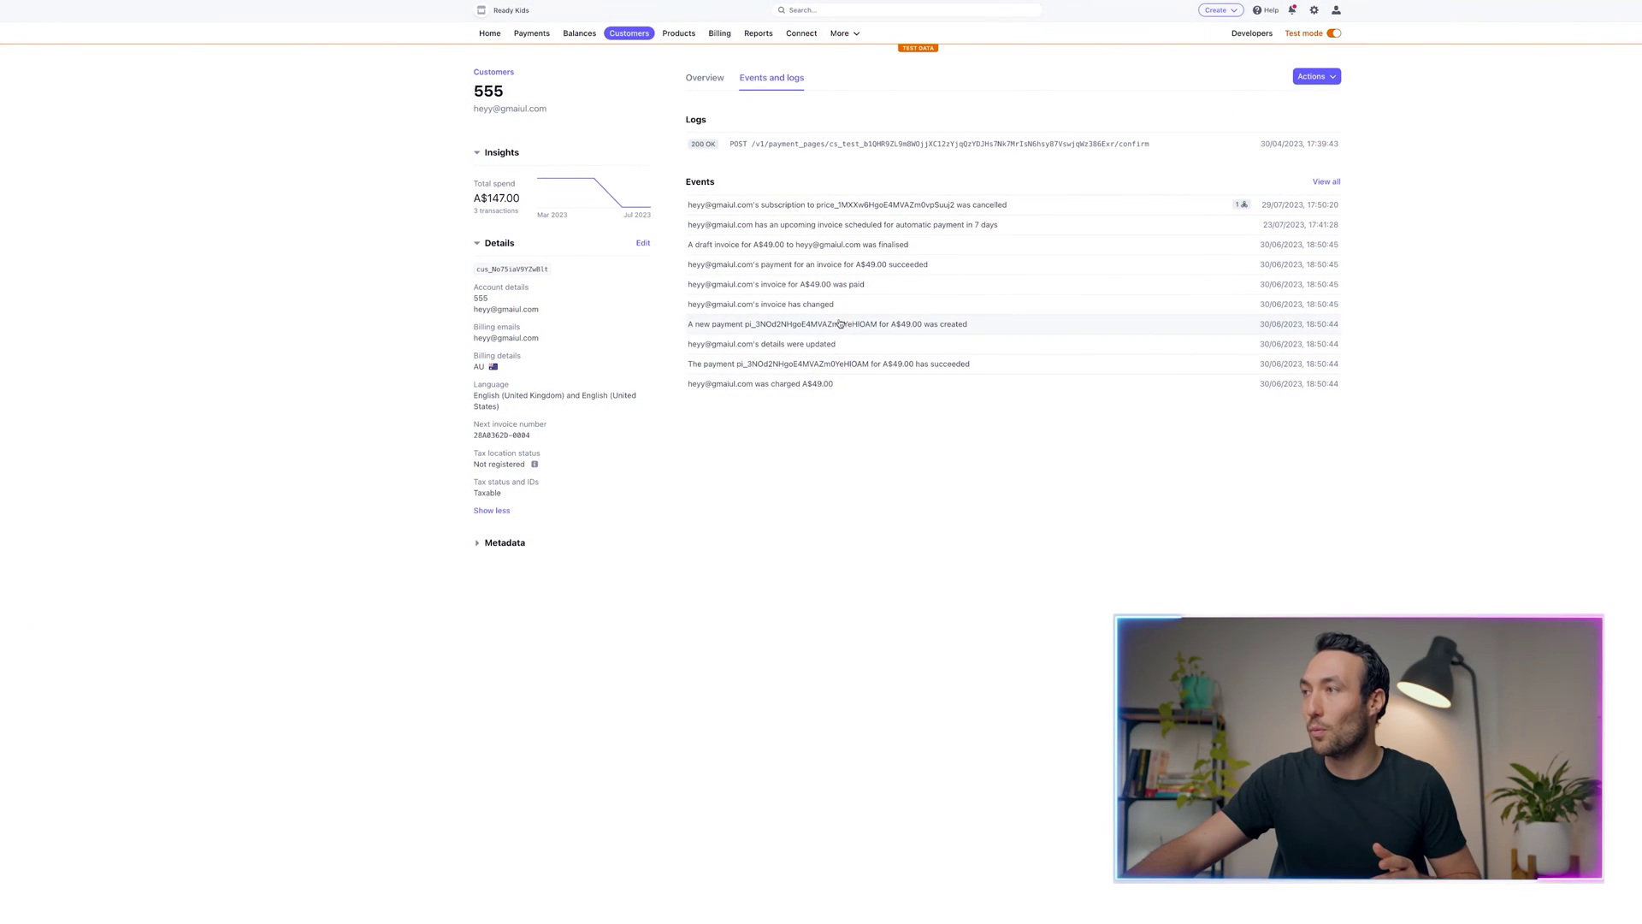
click(839, 324)
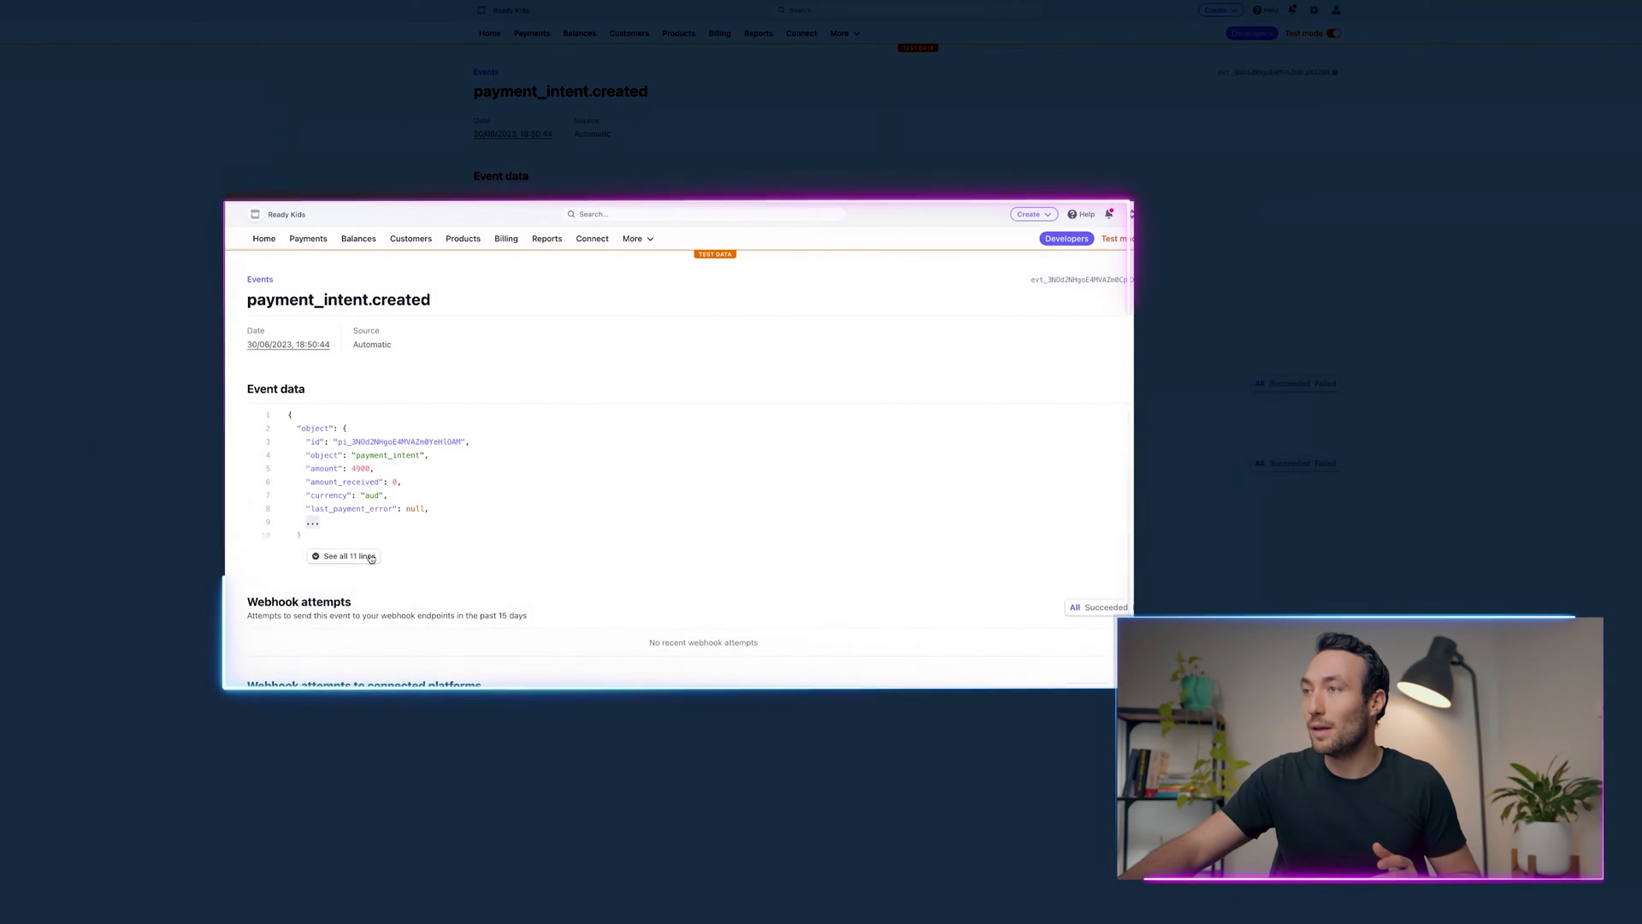
click(565, 335)
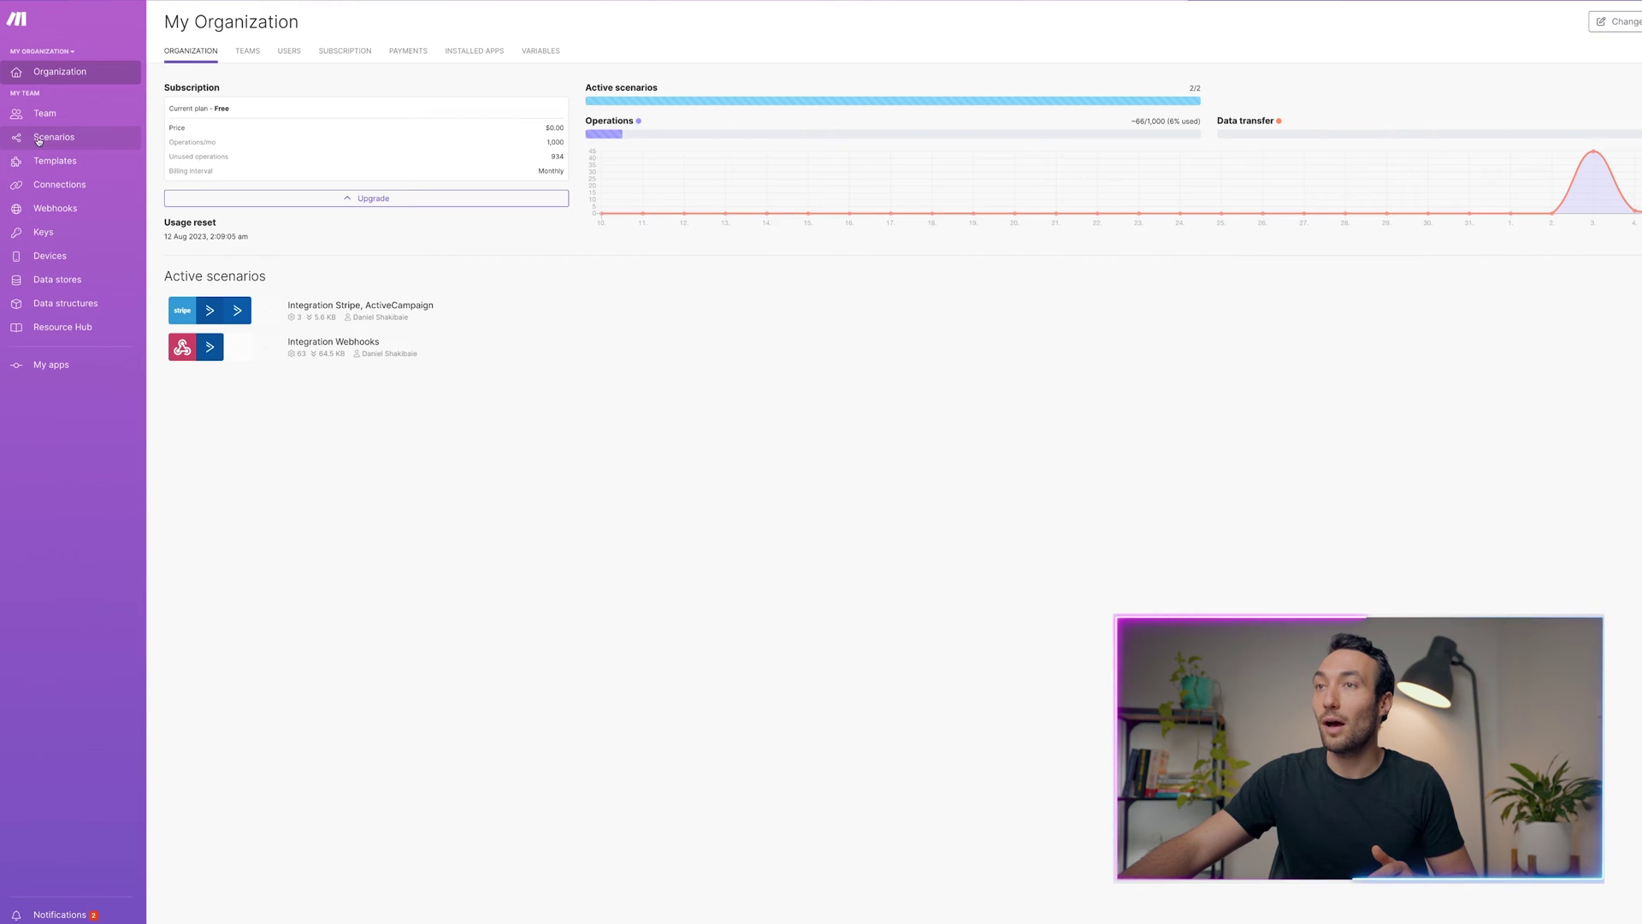
Switch to Make, create a new scenario and add the Stripe Watch Events trigger as its first module
click(77, 142)
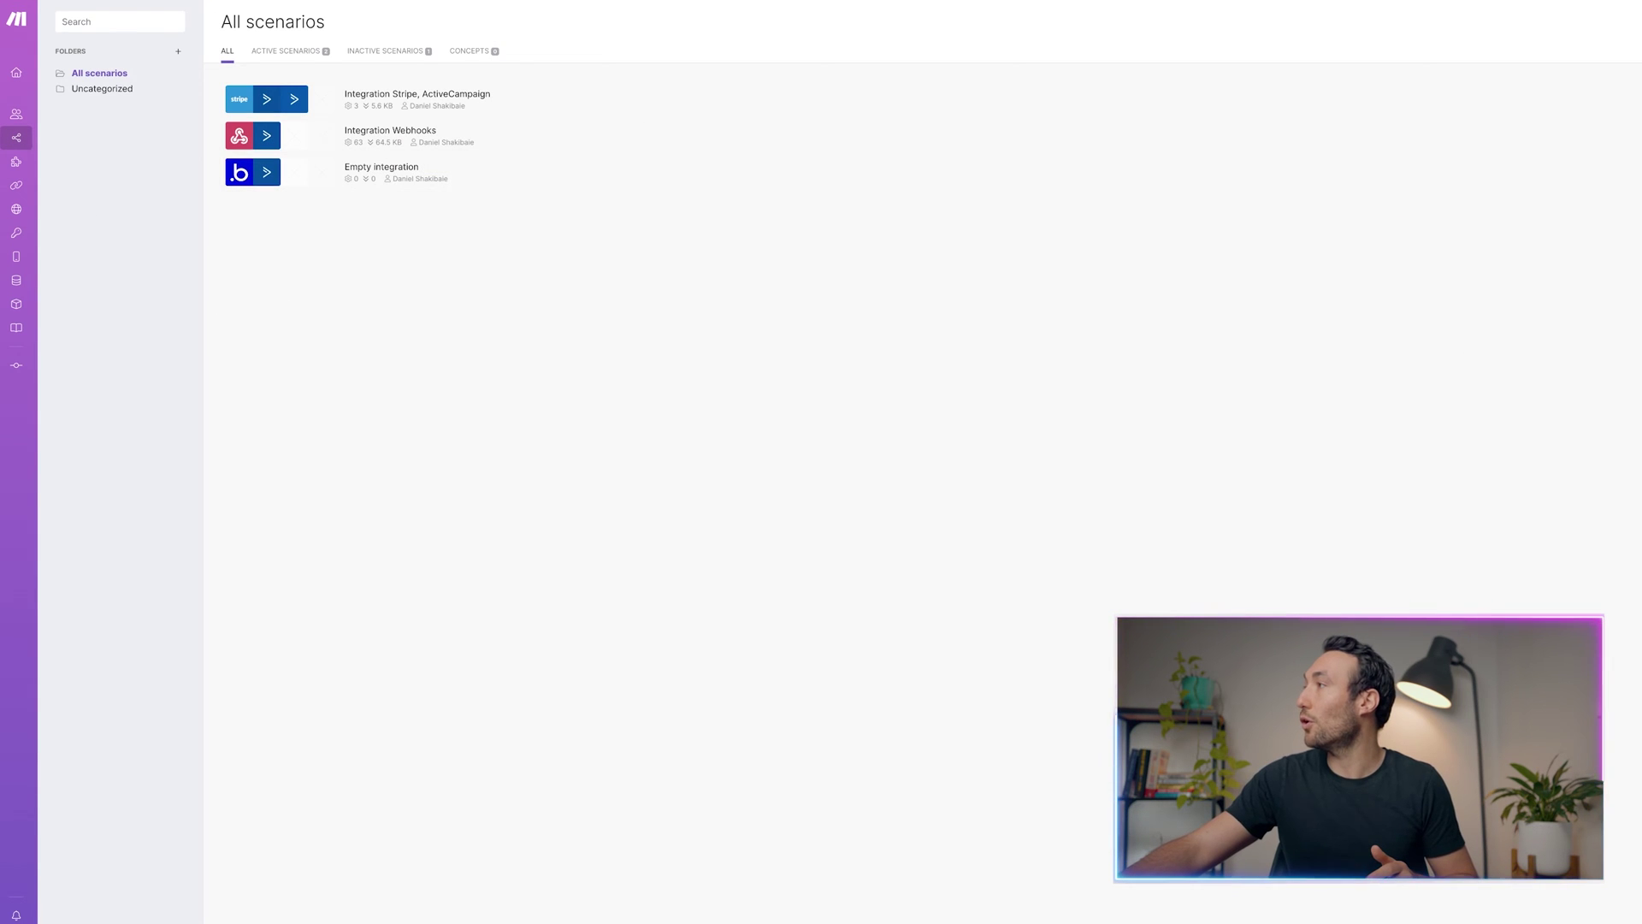
click(1640, 23)
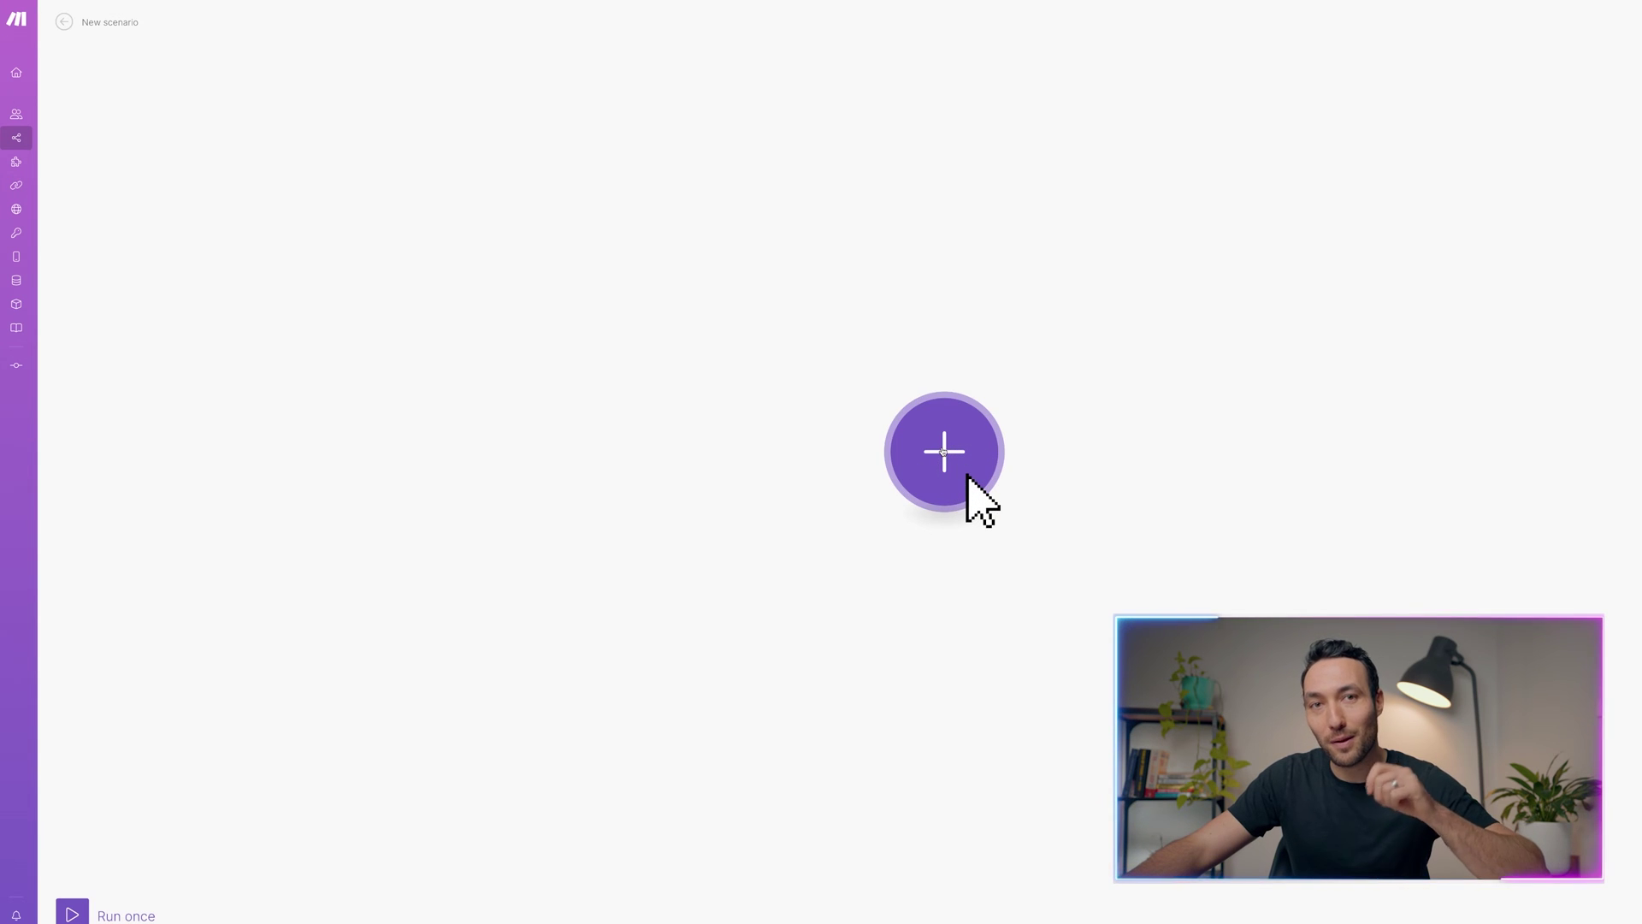
click(944, 452)
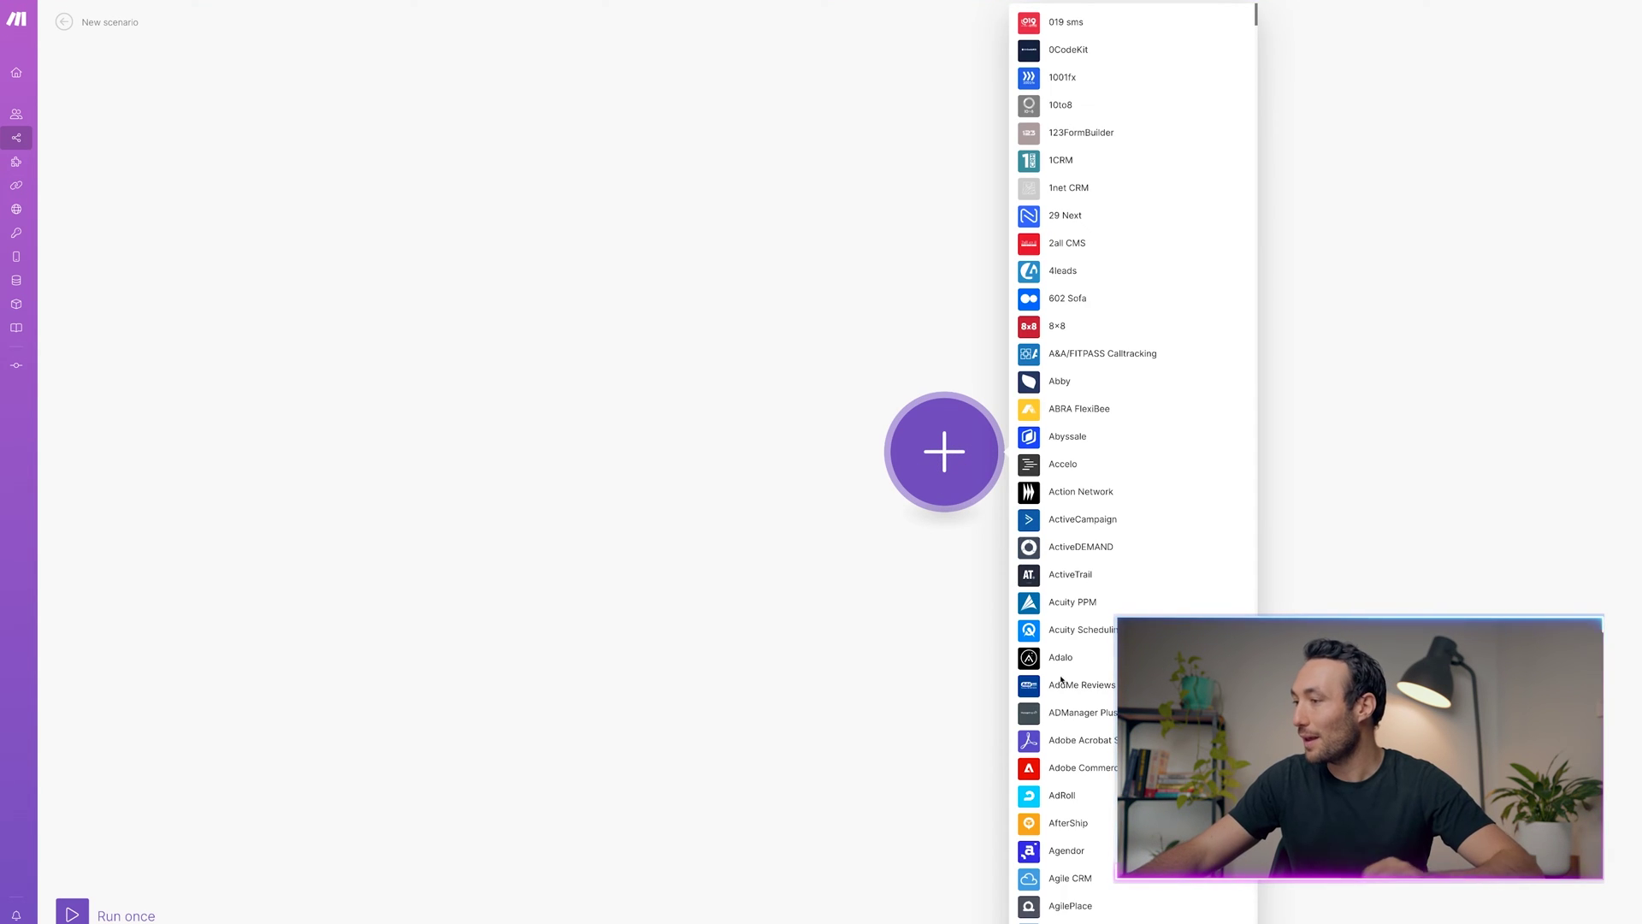
text(stripe)
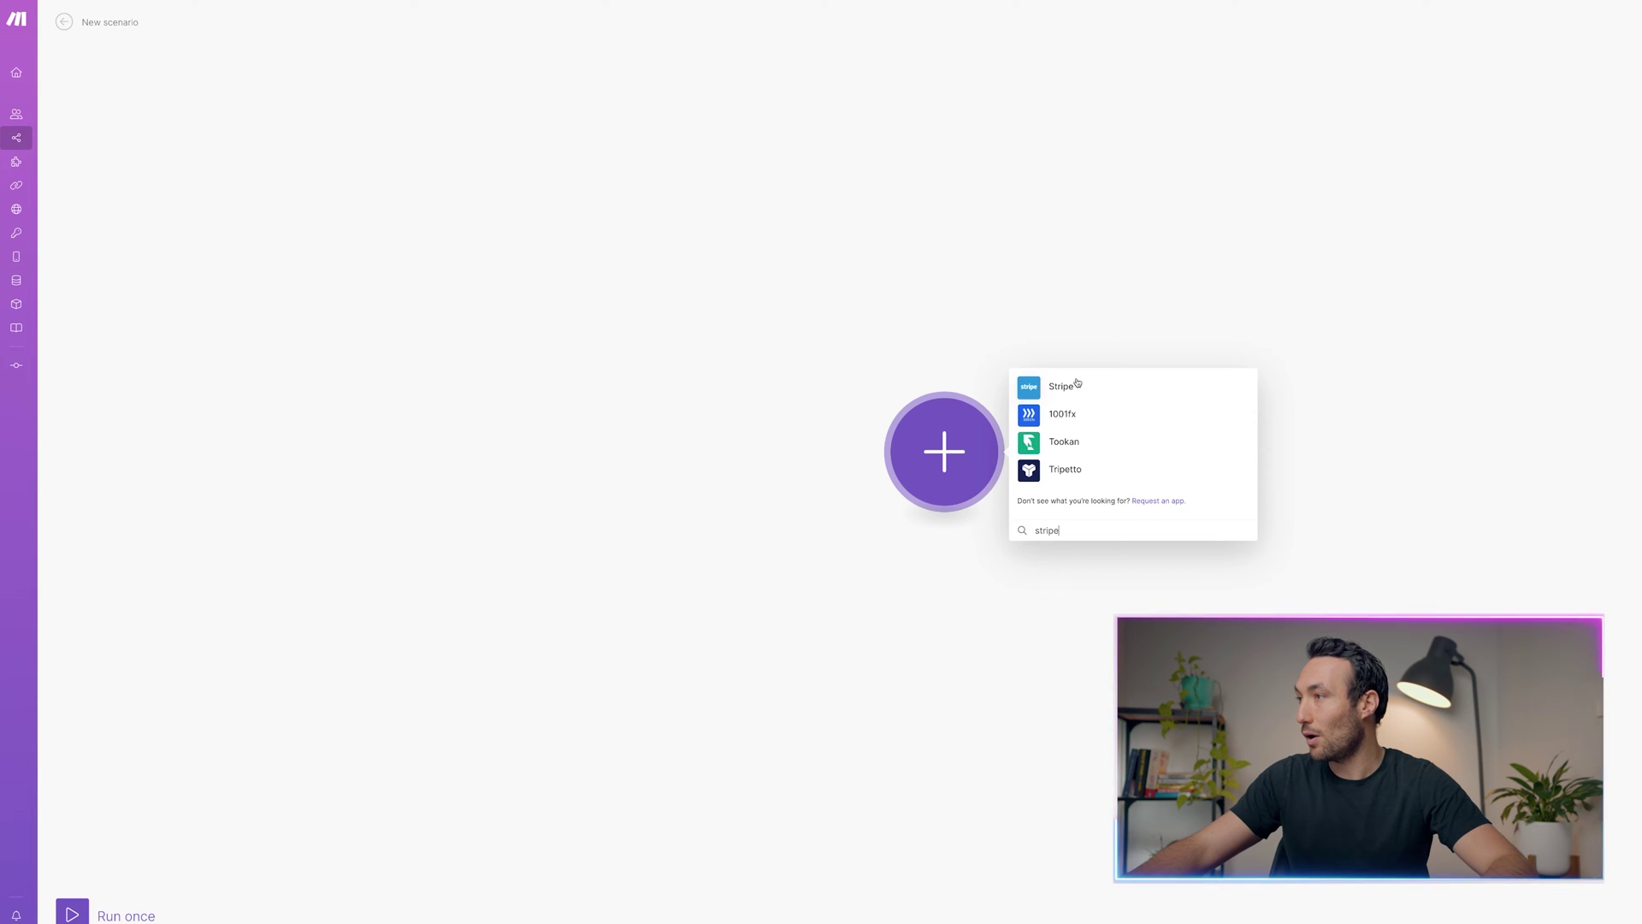
click(1078, 383)
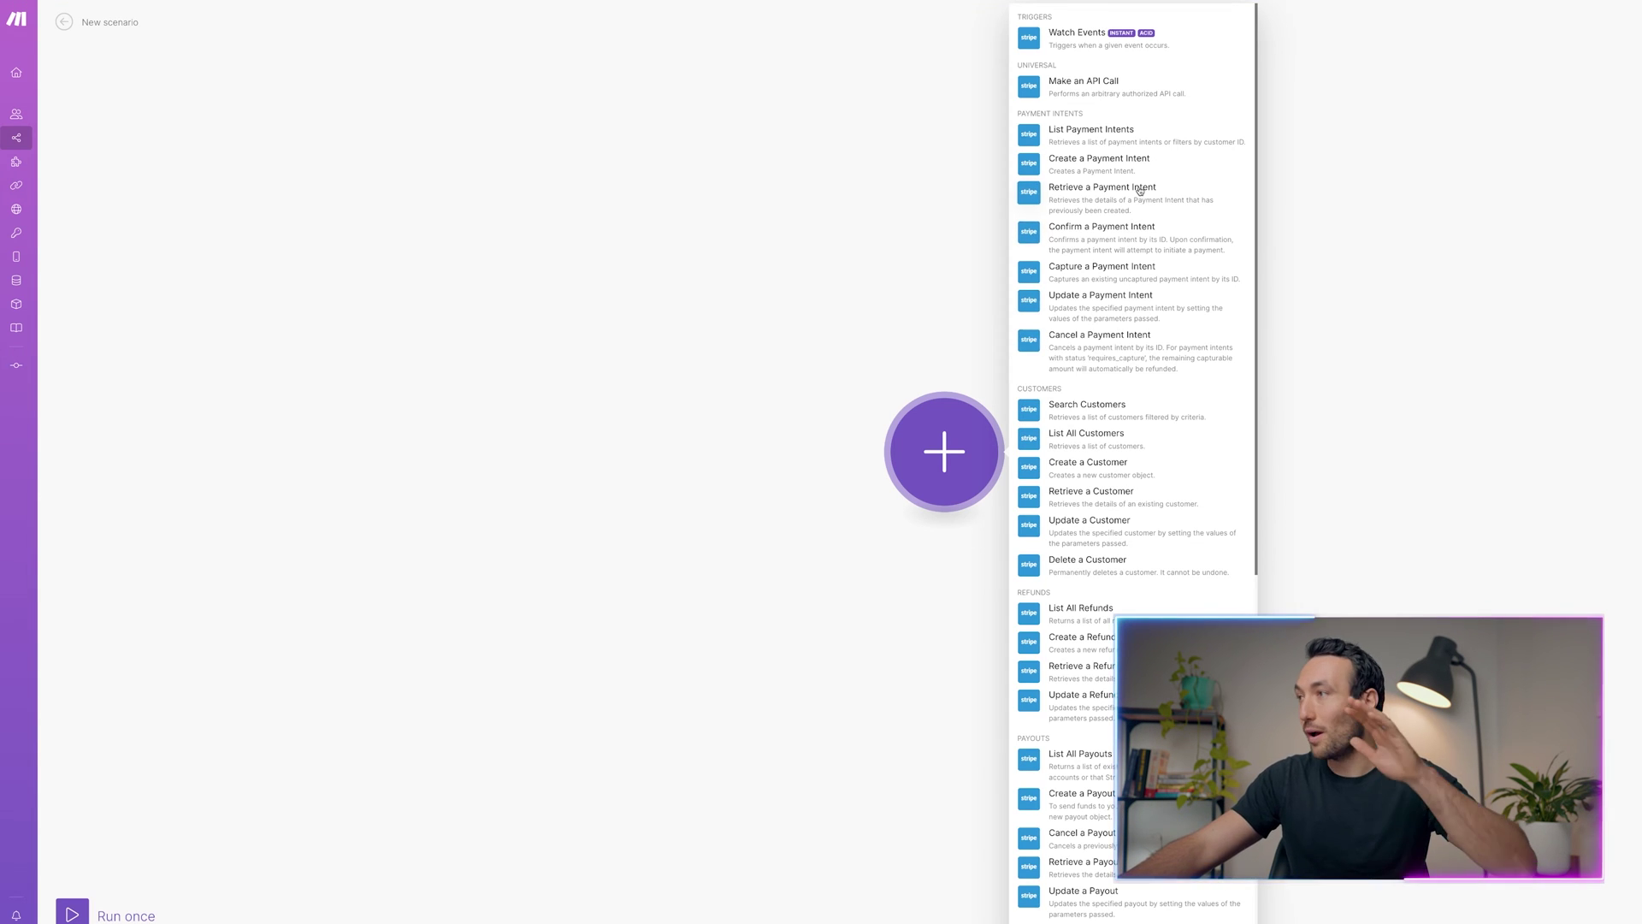
scroll(1136, 210, down, 7)
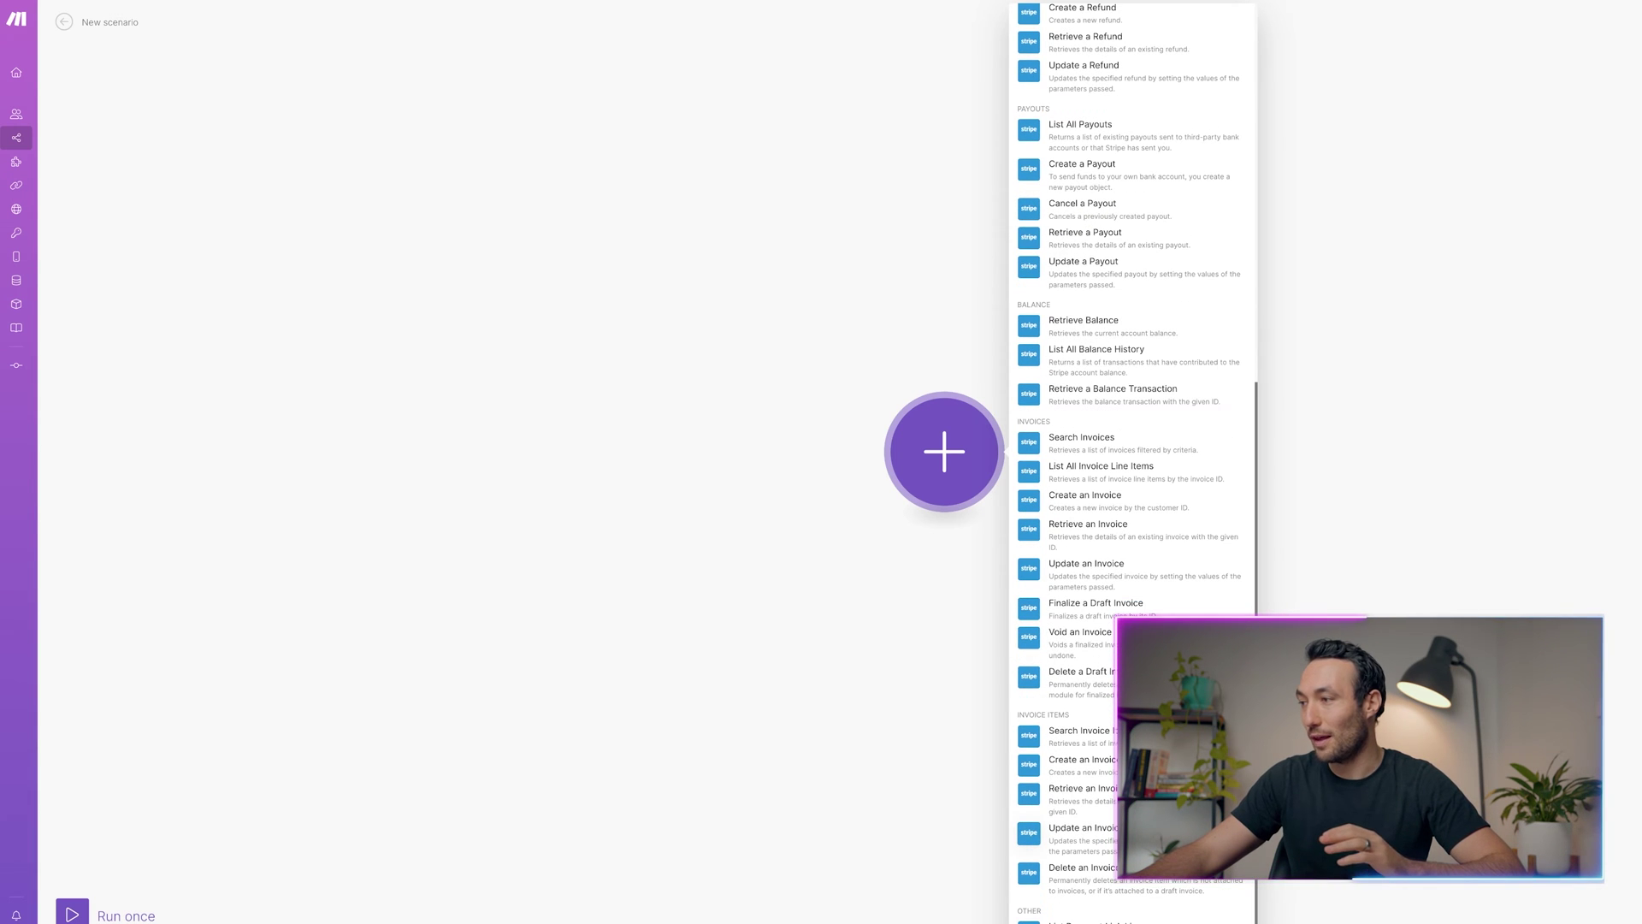
scroll(1128, 462, up, 7)
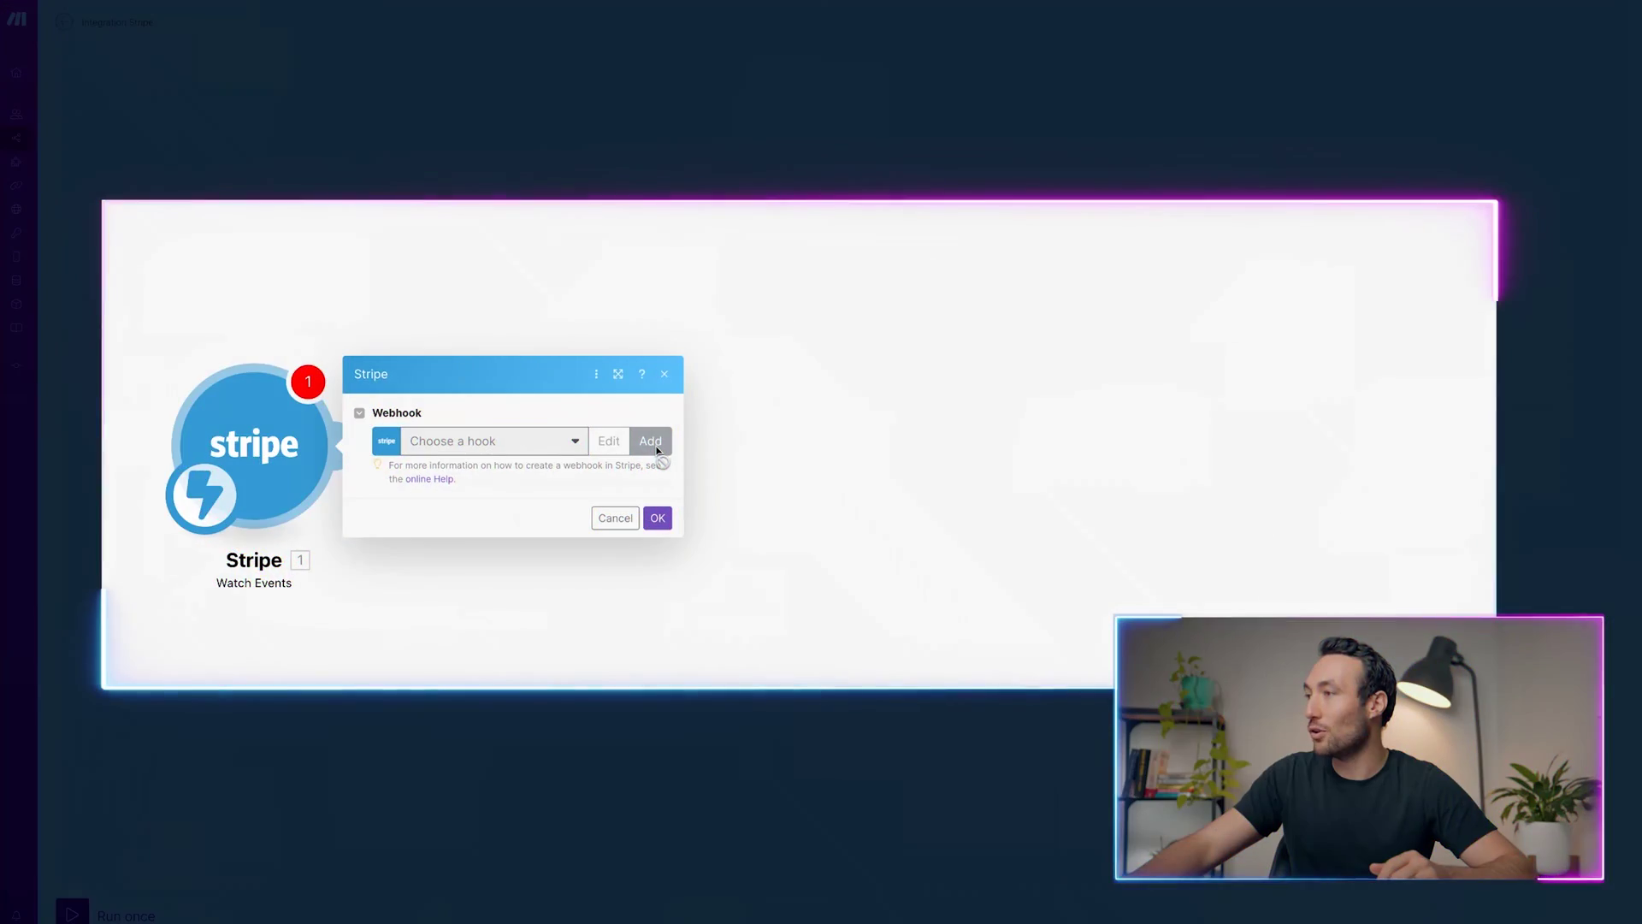
Start a new webhook for the Stripe module with a new connection named "RK Test Mode"
click(1234, 449)
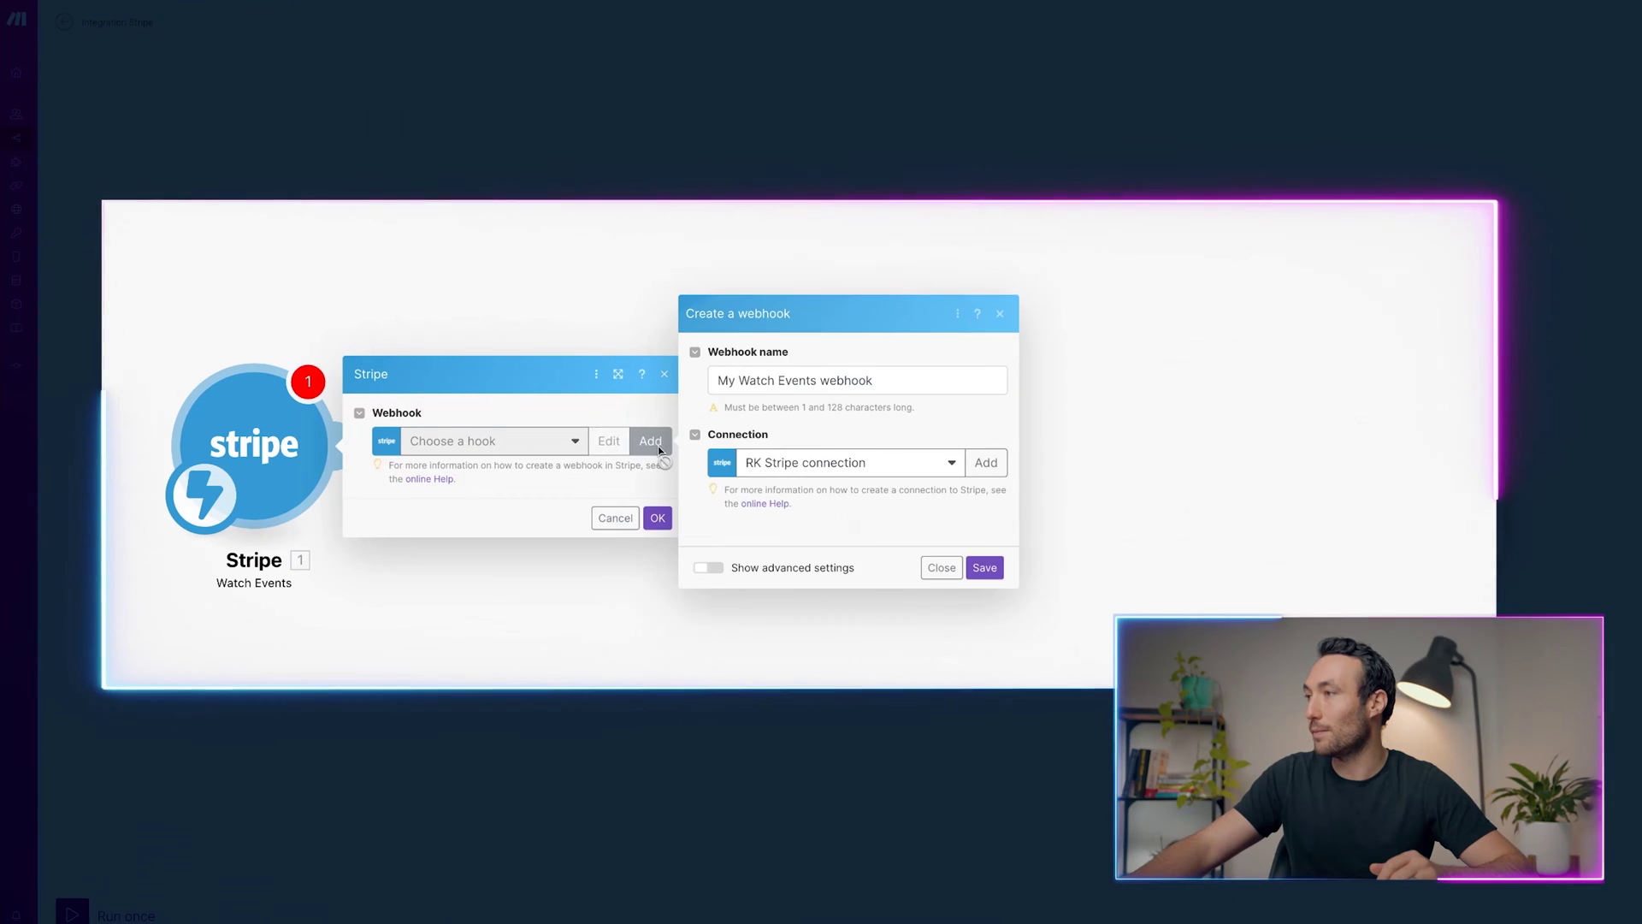
click(984, 437)
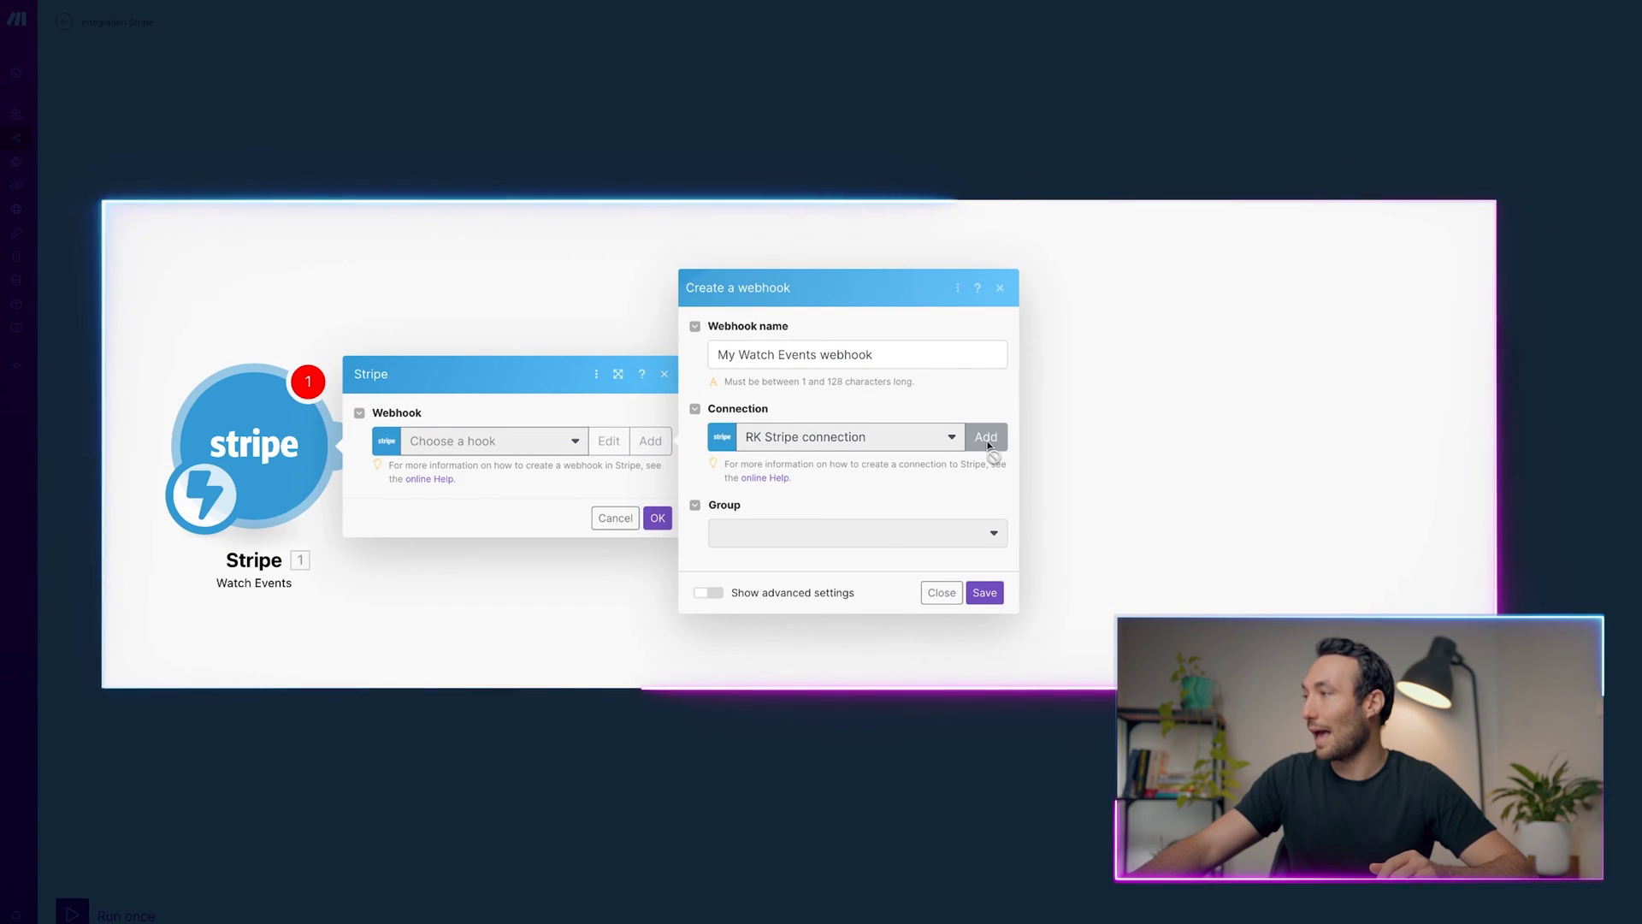
triple_click(1167, 408)
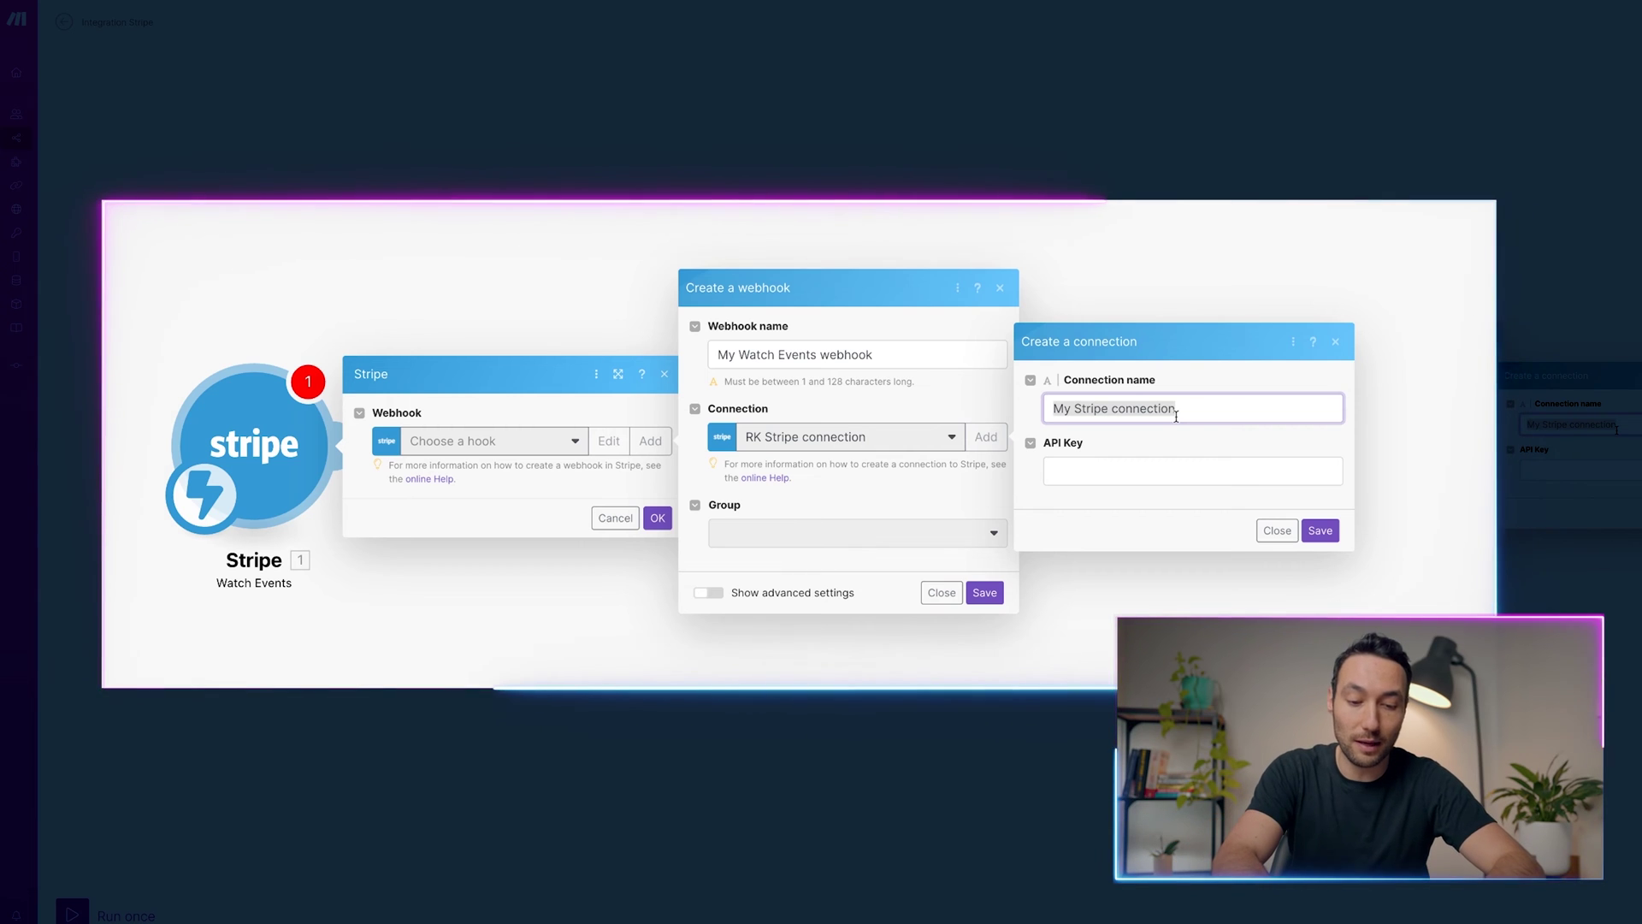
text(RK)
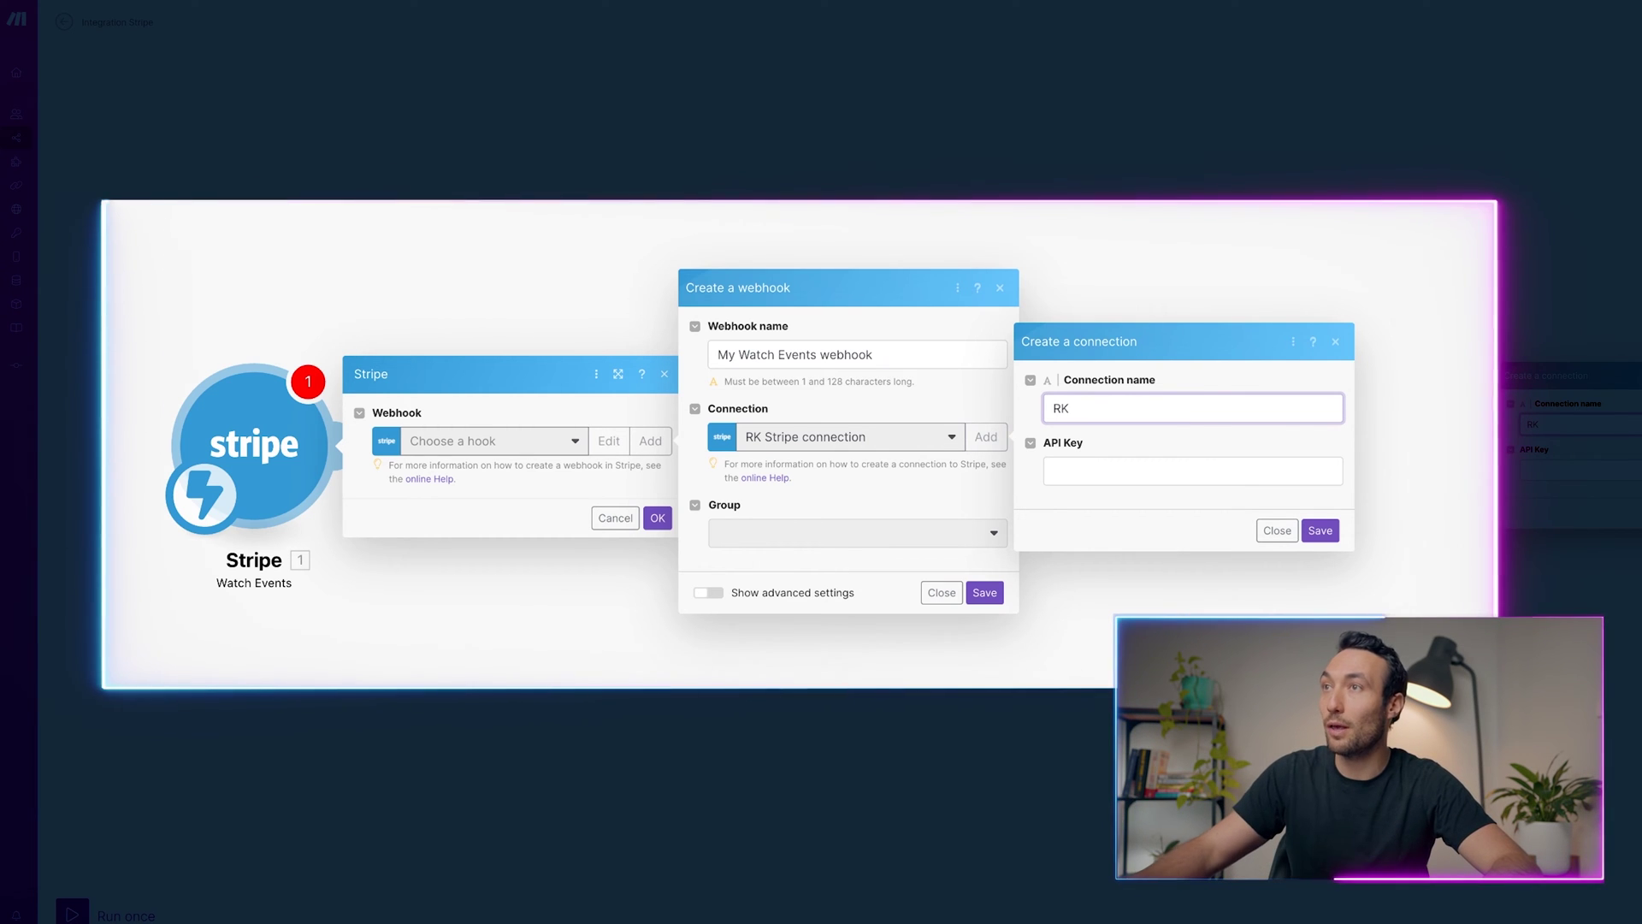
text( Test Mode)
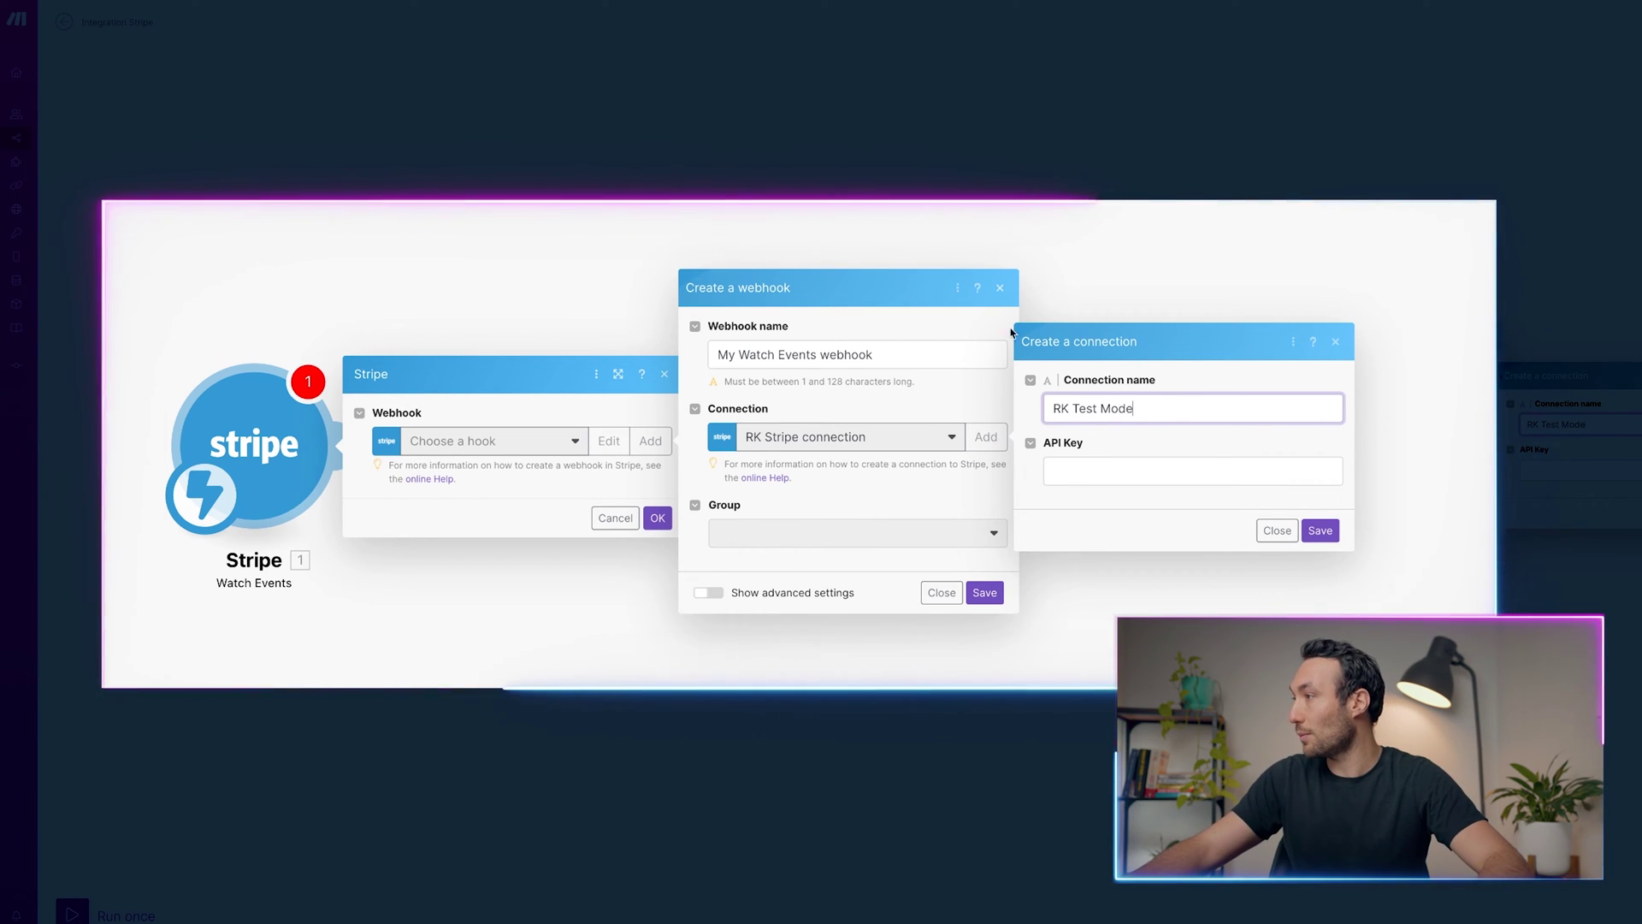
Look up the API key in the Stripe dashboard, paste it into the connection's API Key field in Make and save the connection
click(1094, 468)
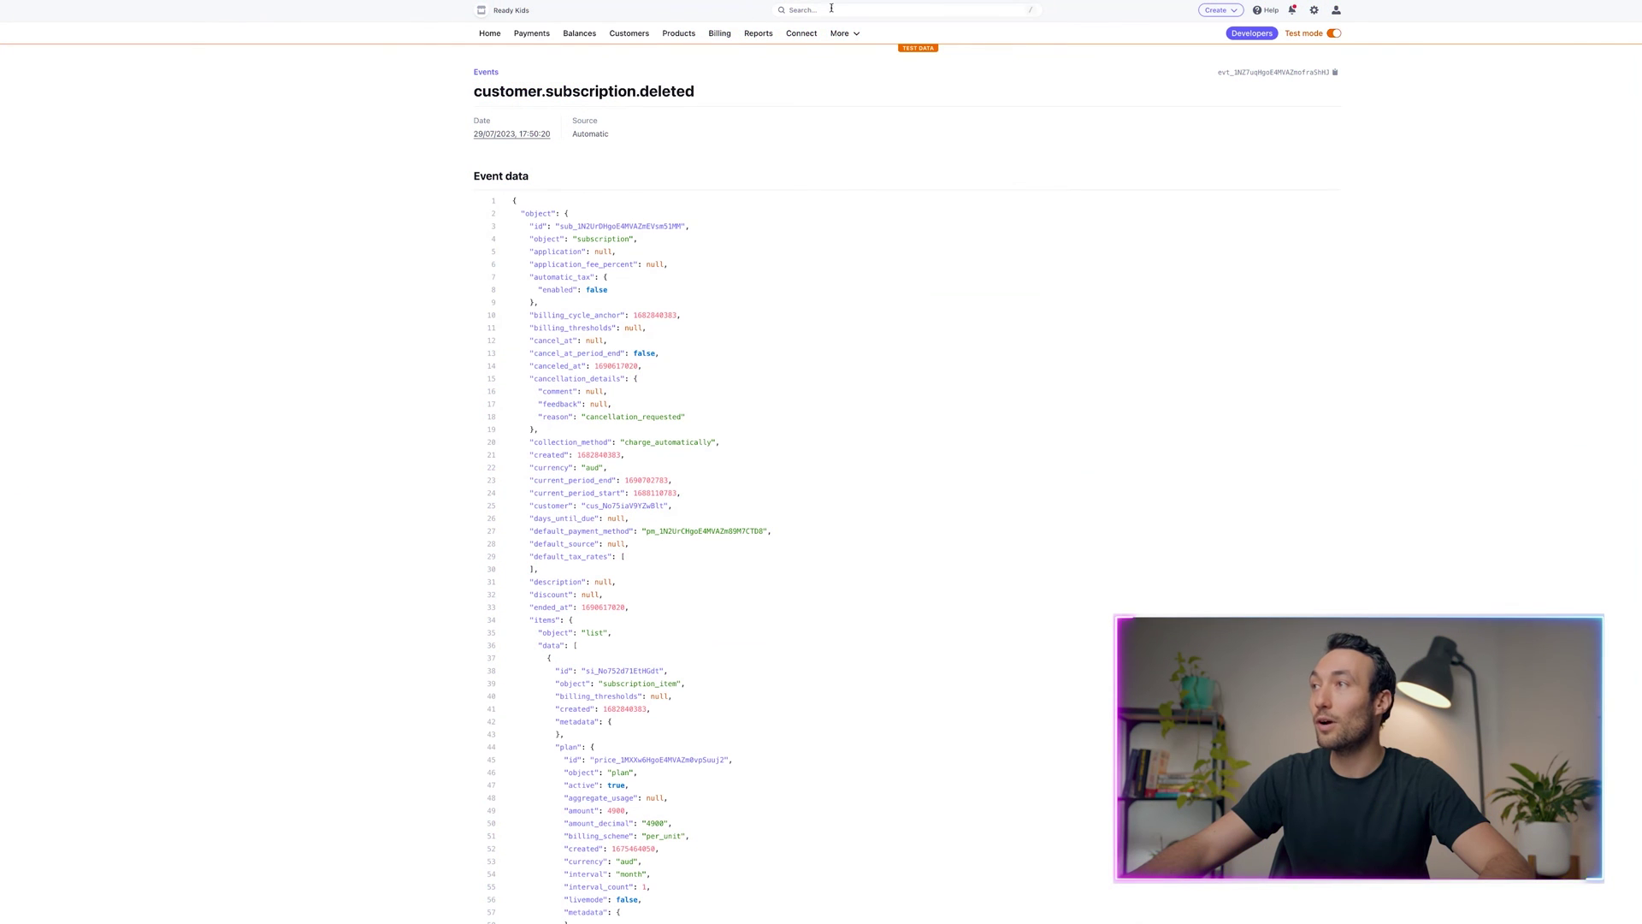
click(832, 8)
text(api)
click(793, 80)
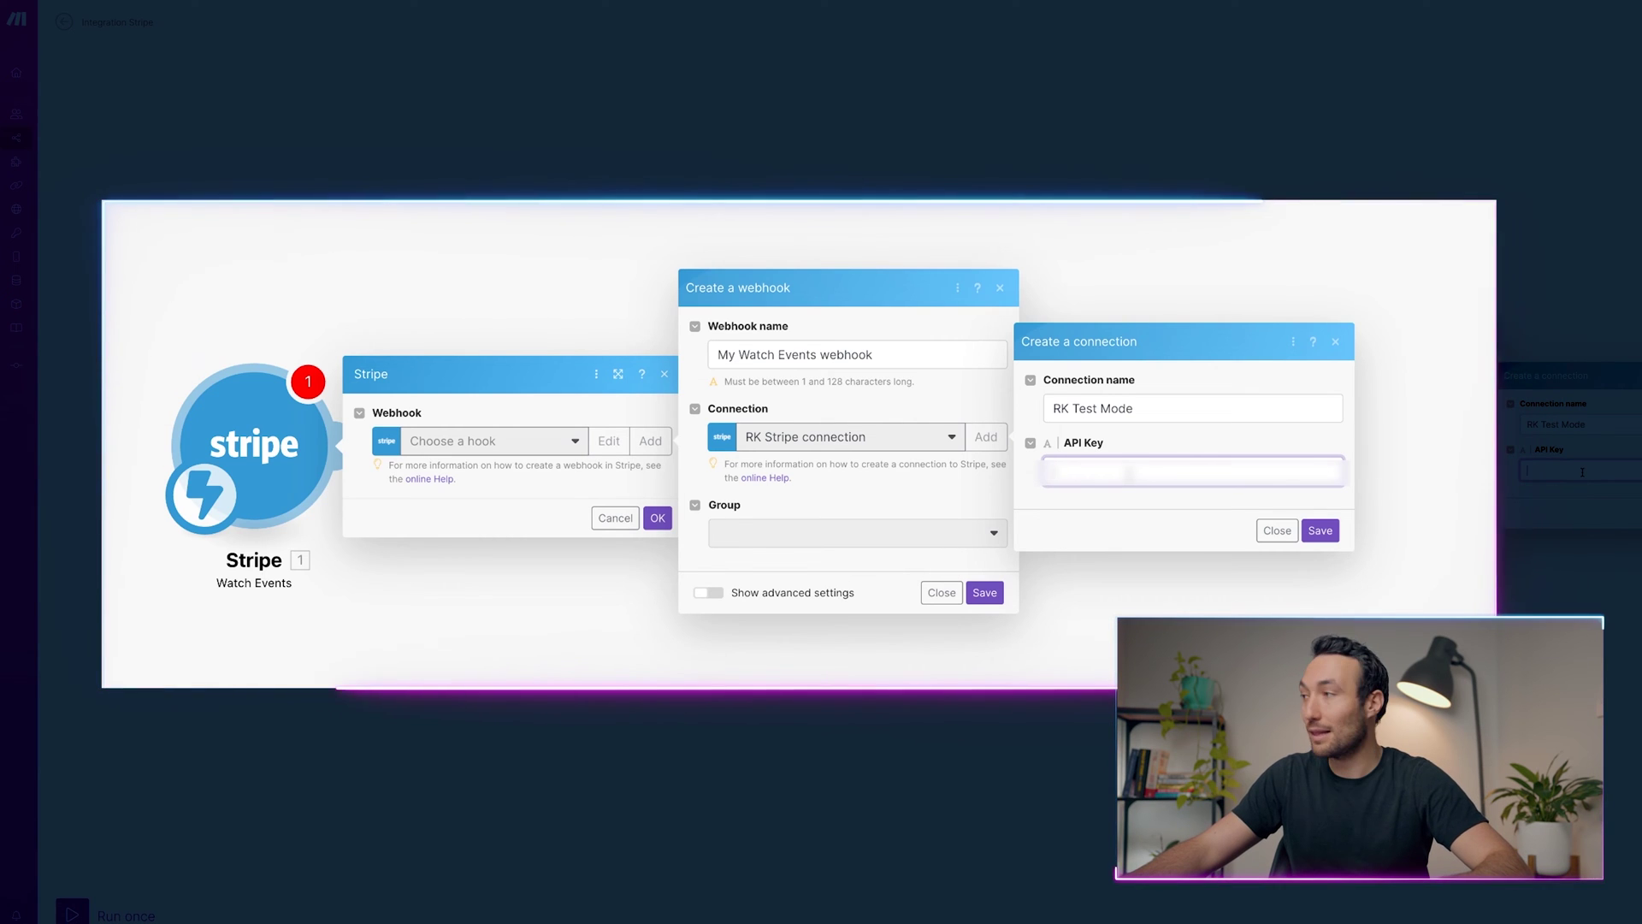
key(ctrl+v)
click(1320, 530)
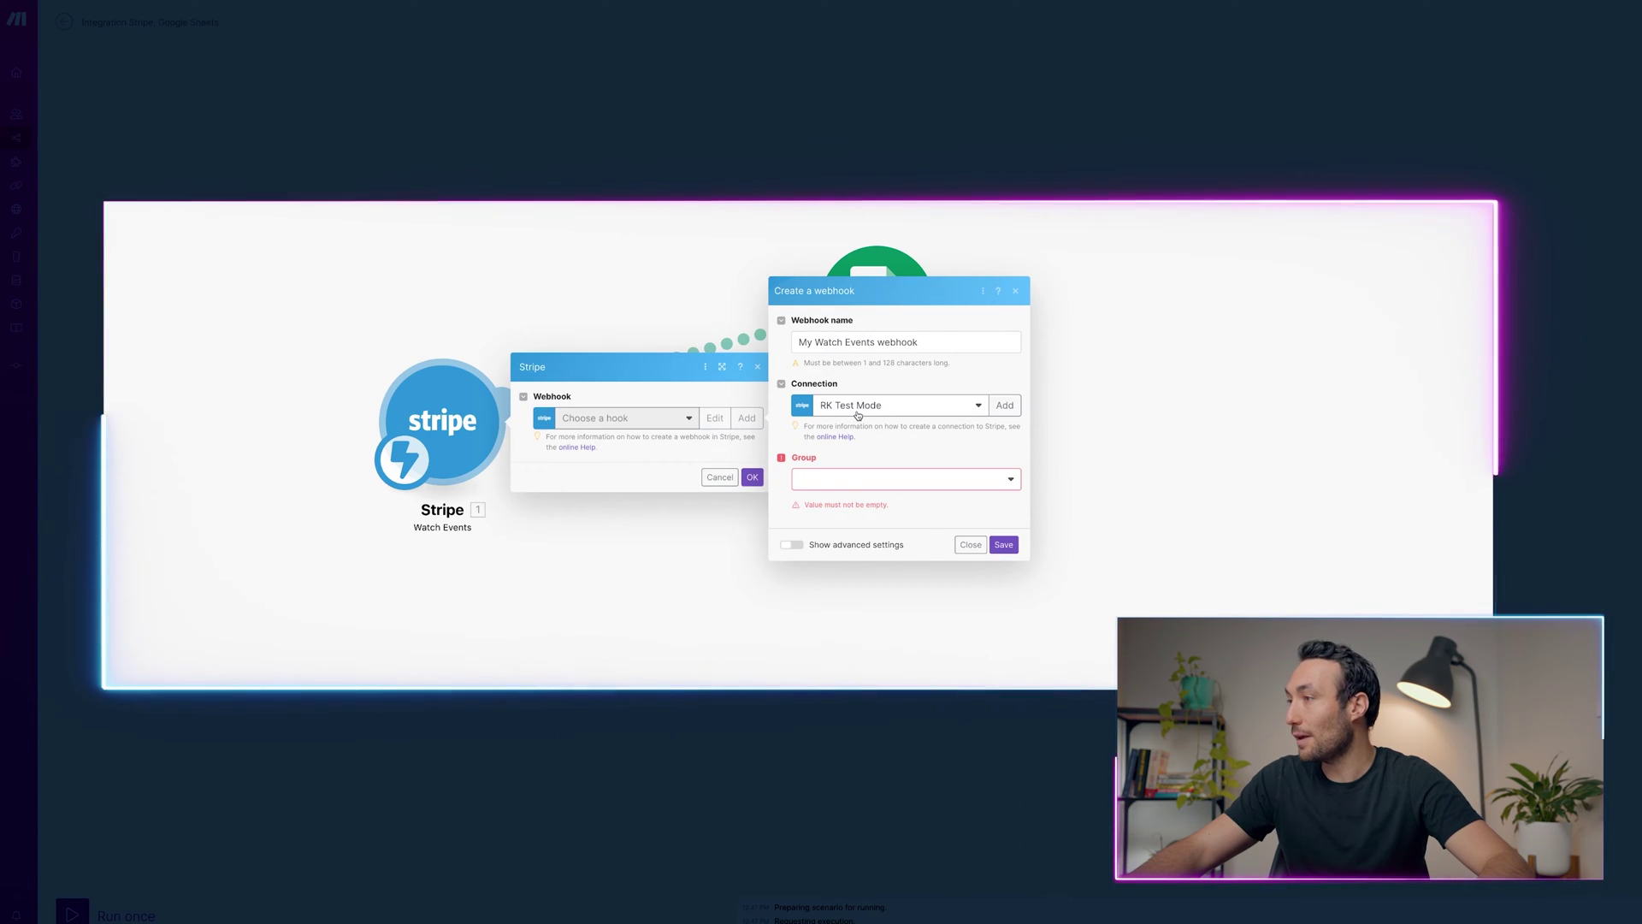
Choose the RK Test Mode connection for the webhook and set its event group to Customer - subscription
click(904, 412)
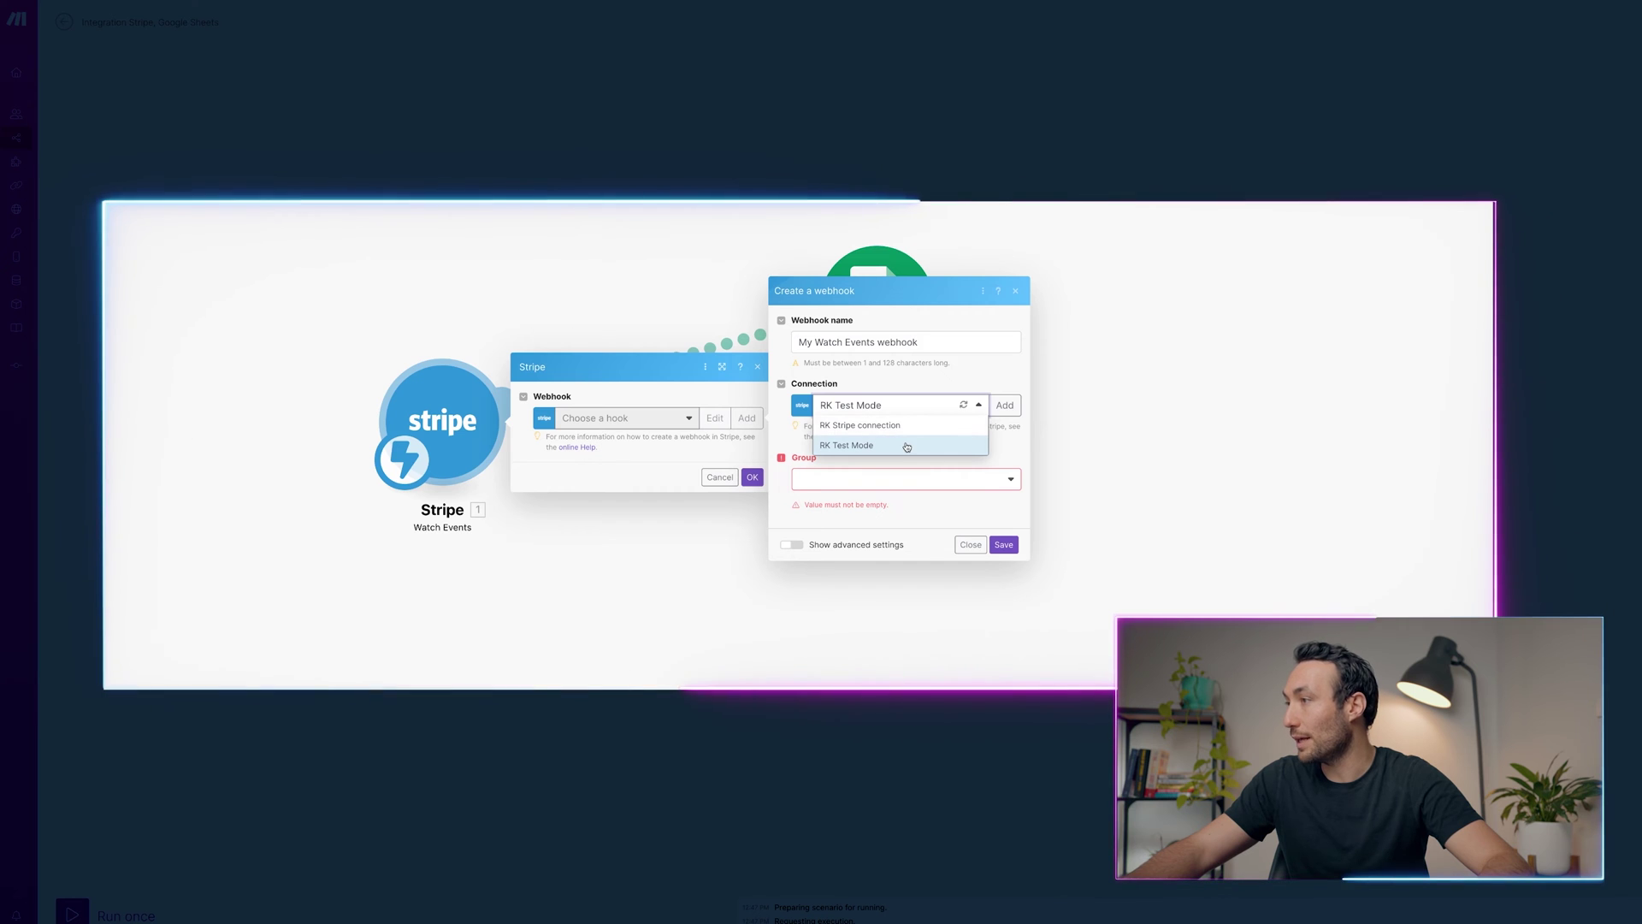
click(907, 444)
click(846, 476)
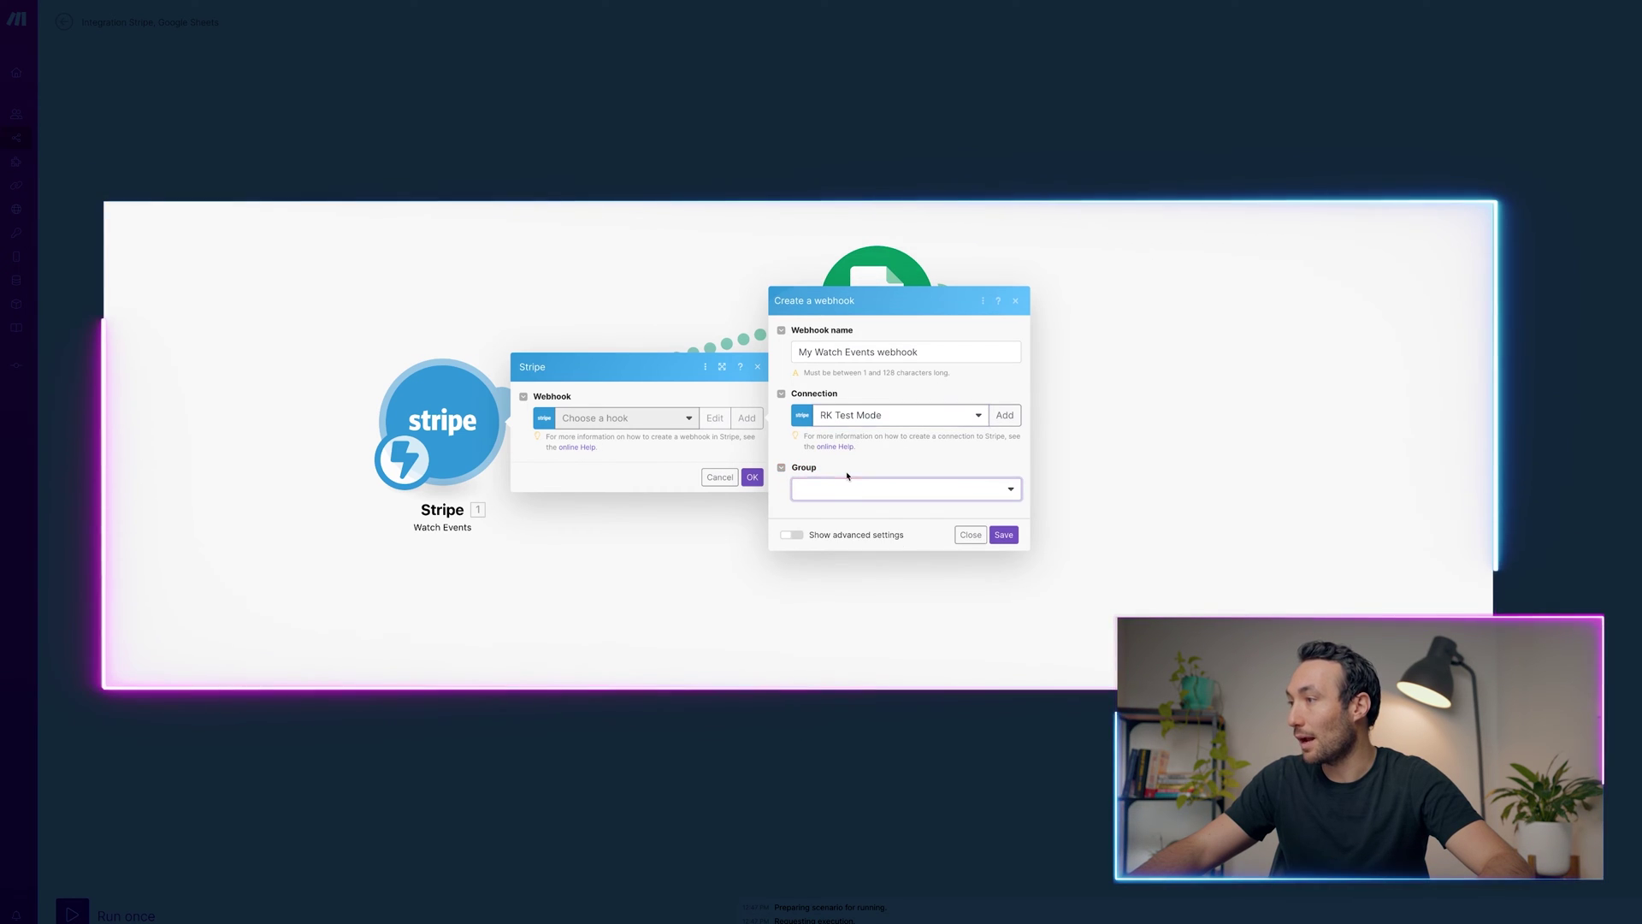
click(862, 493)
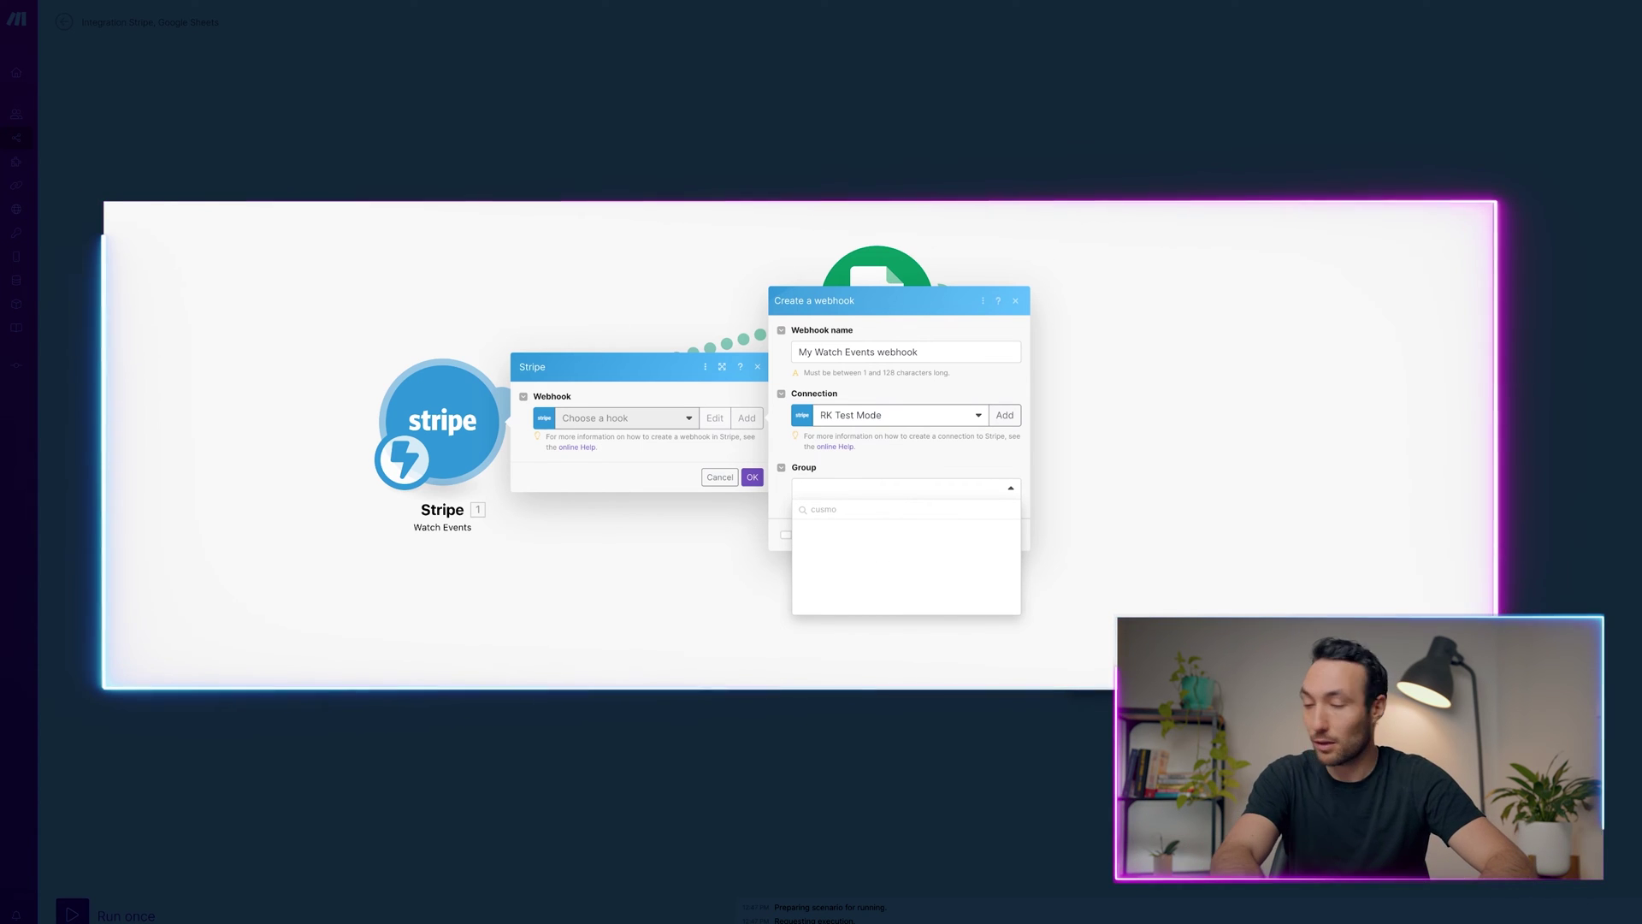
text(s)
key(BackSpace)
text(cus)
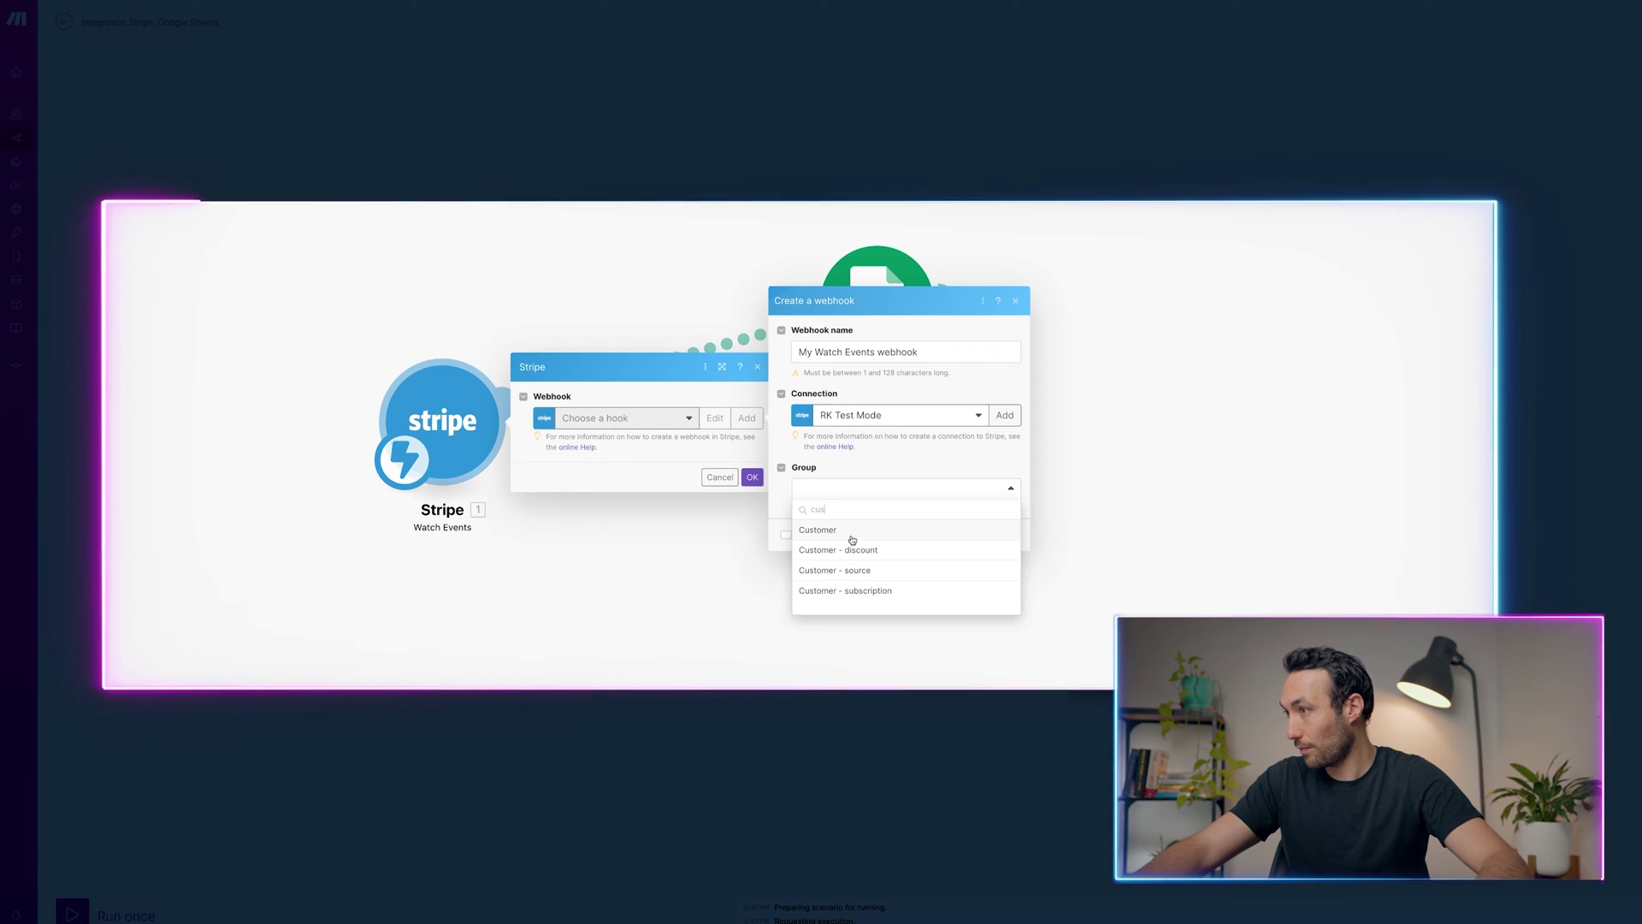
click(854, 591)
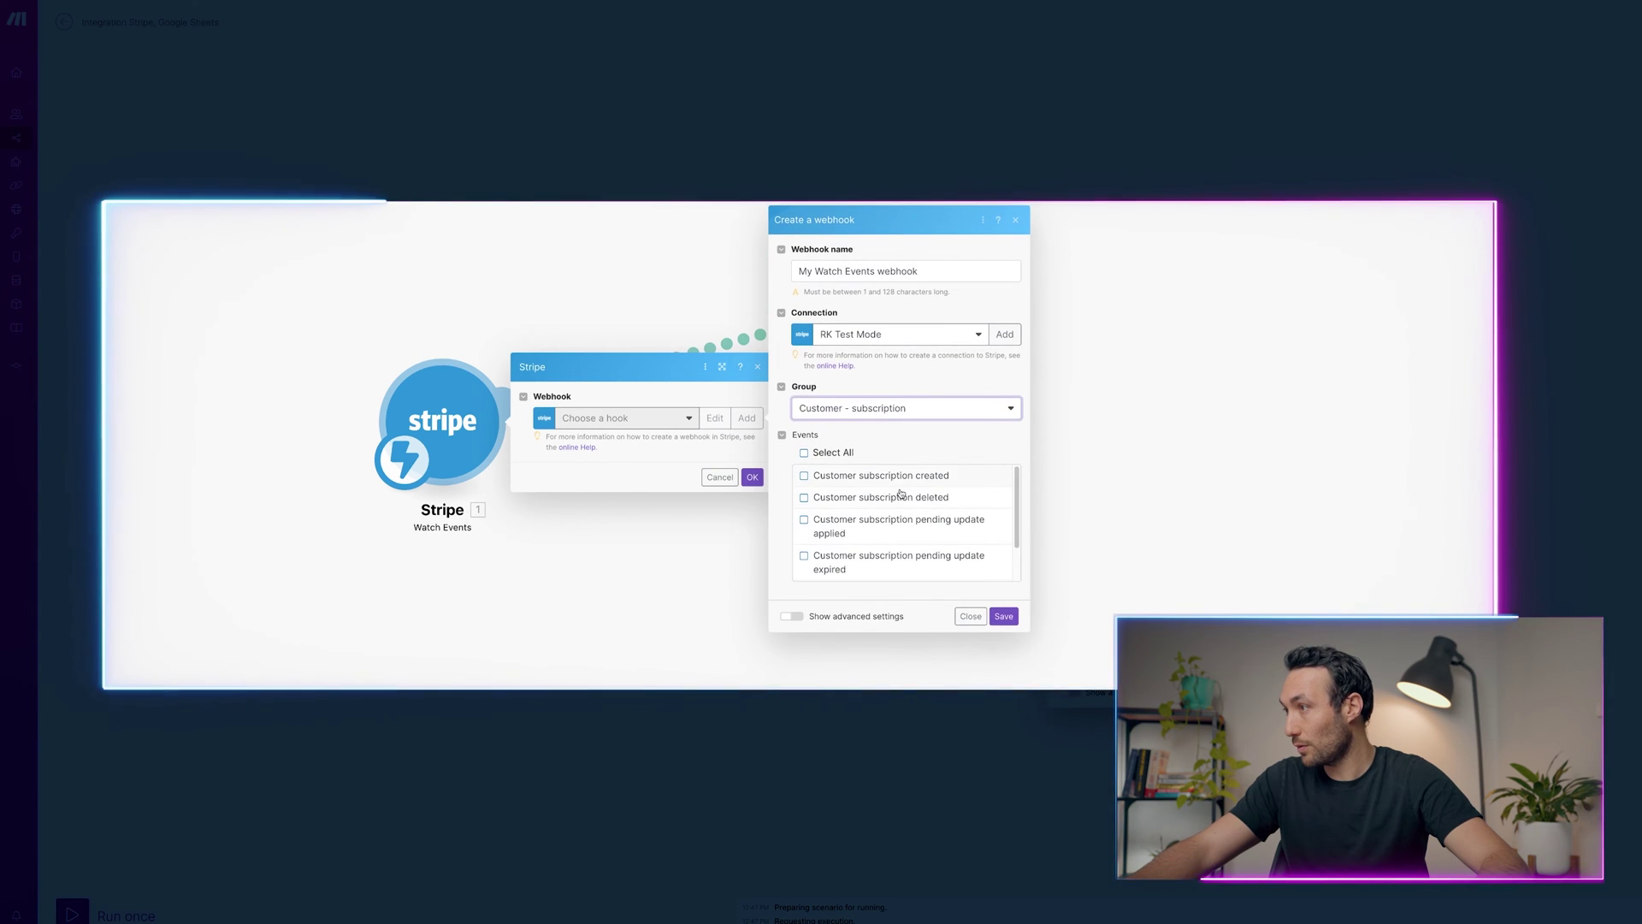
Enable the Customer subscription created event, save the webhook and accept the Stripe module's settings
click(847, 480)
scroll(911, 515, down, 1)
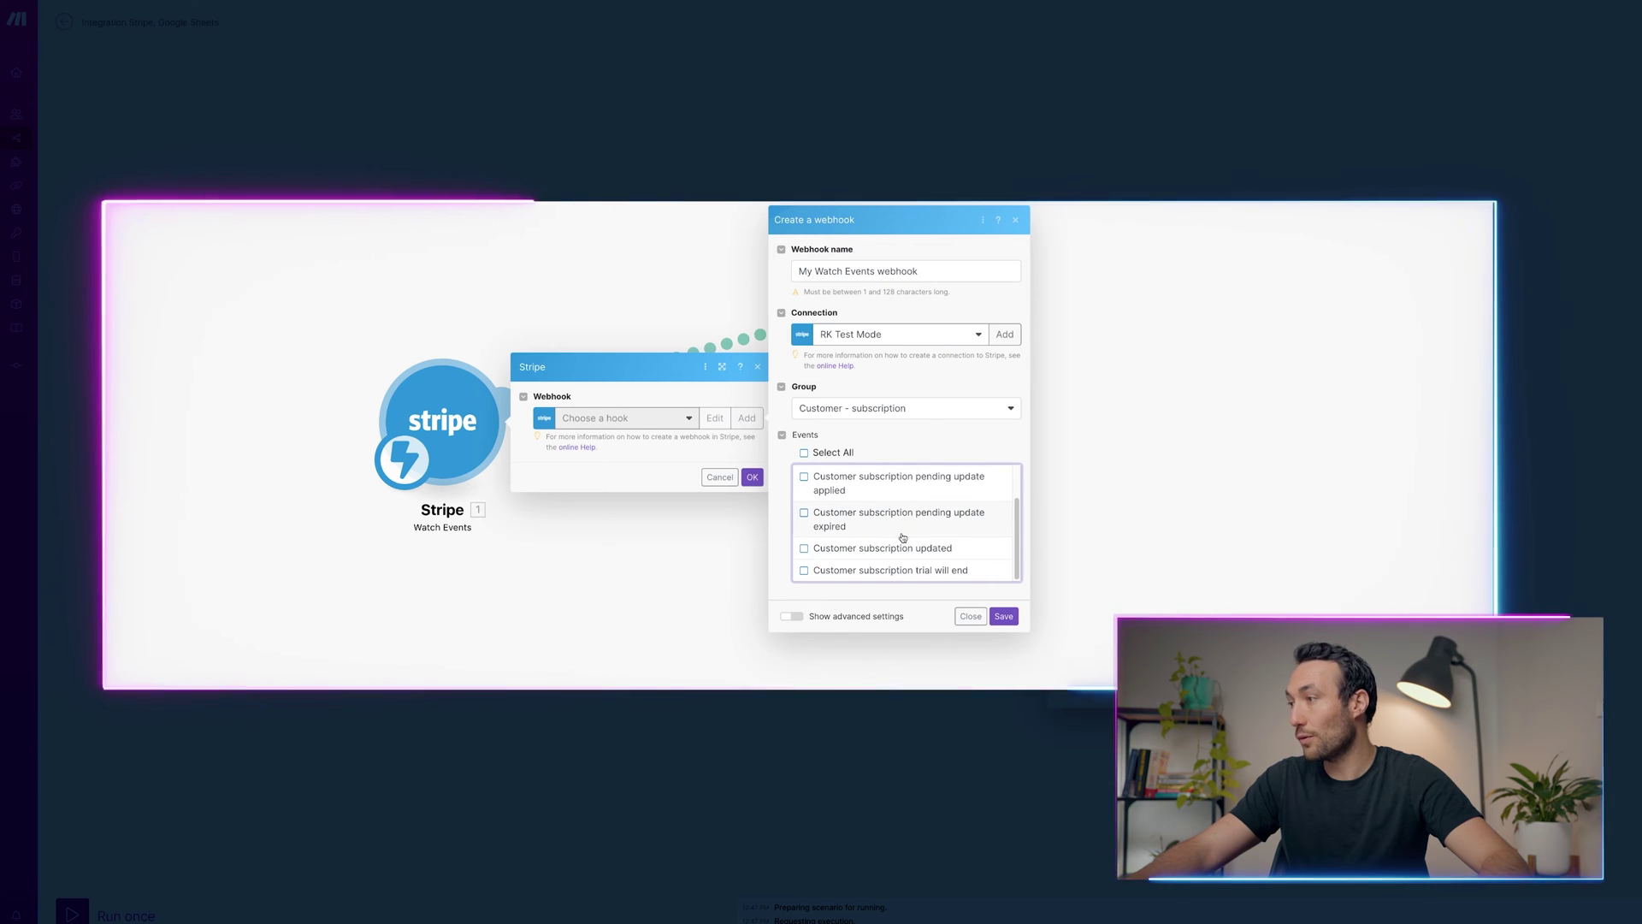
scroll(906, 536, up, 2)
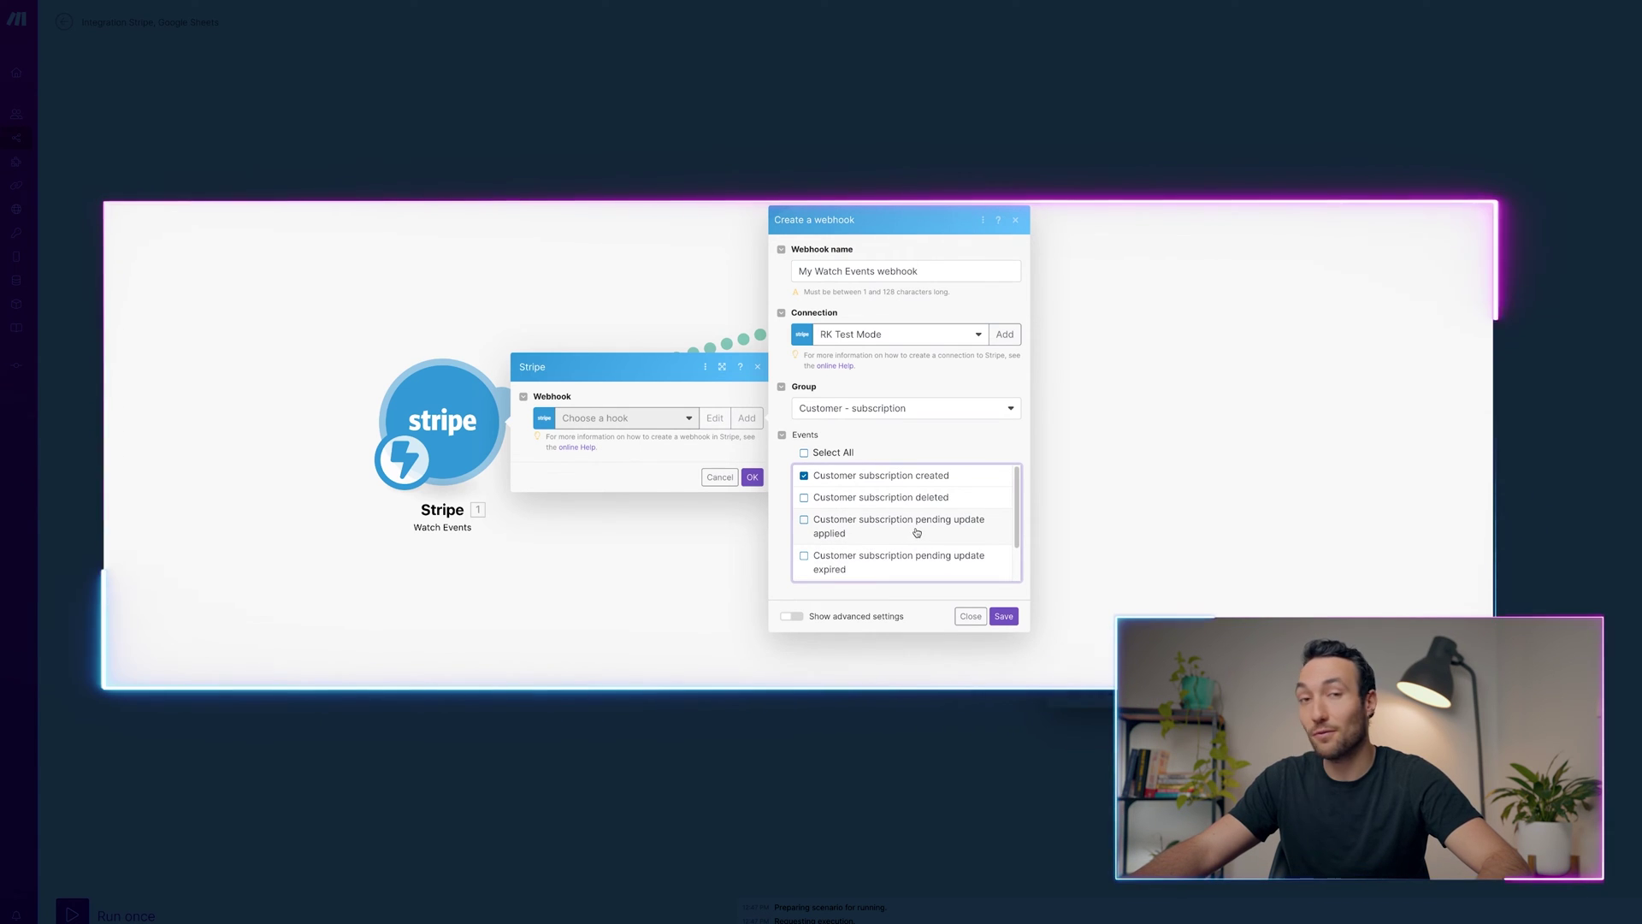
click(1007, 617)
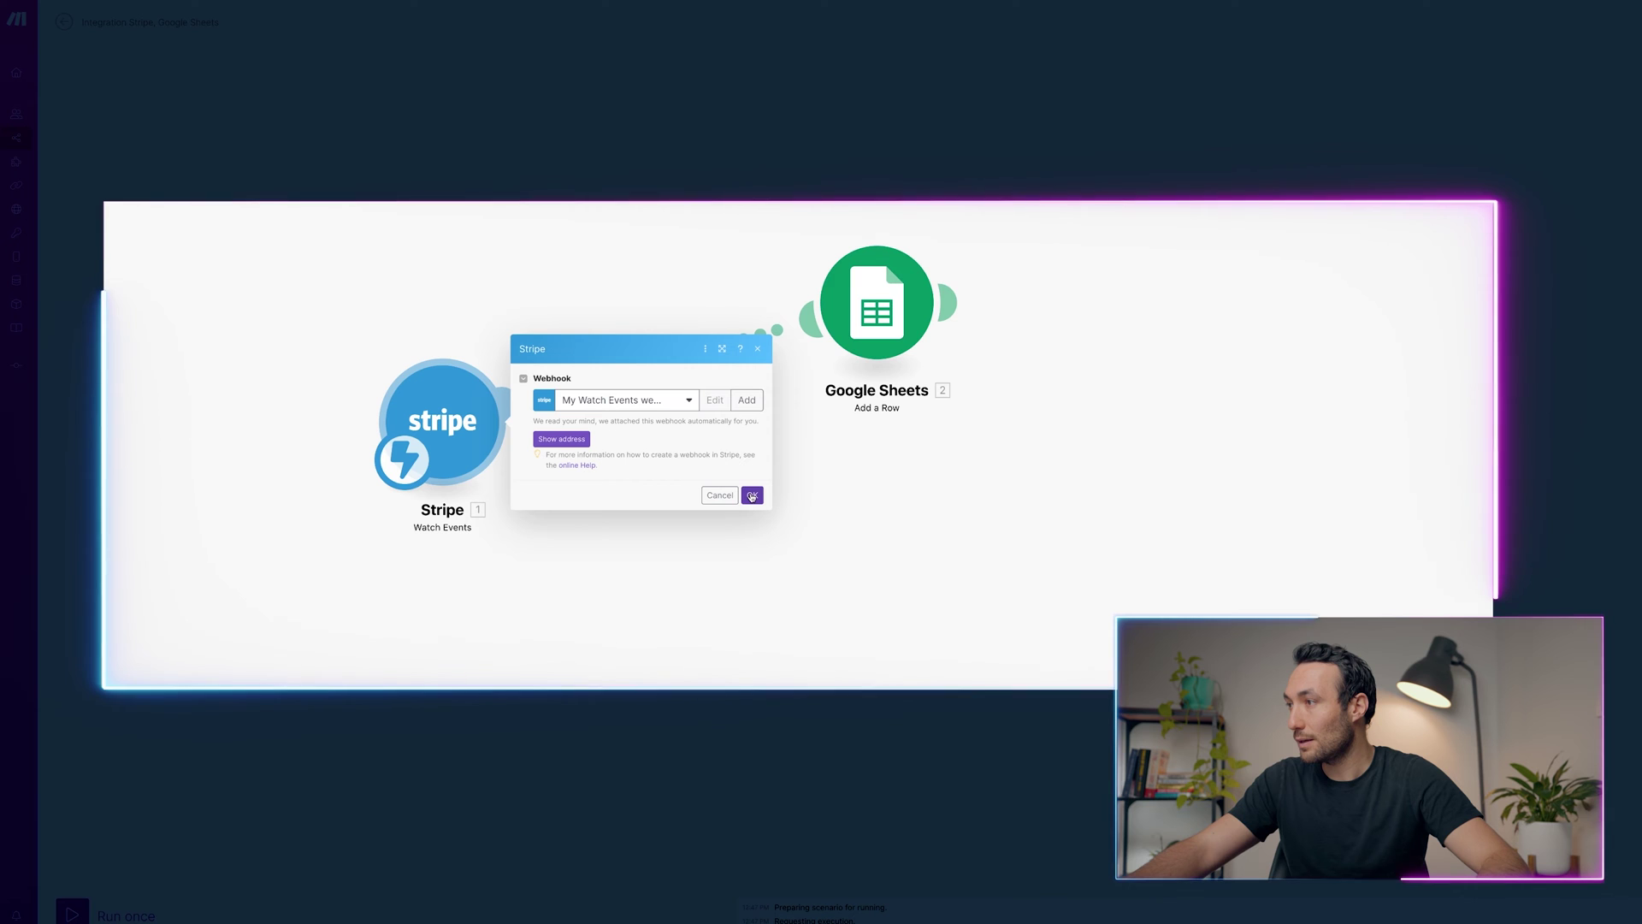
click(752, 496)
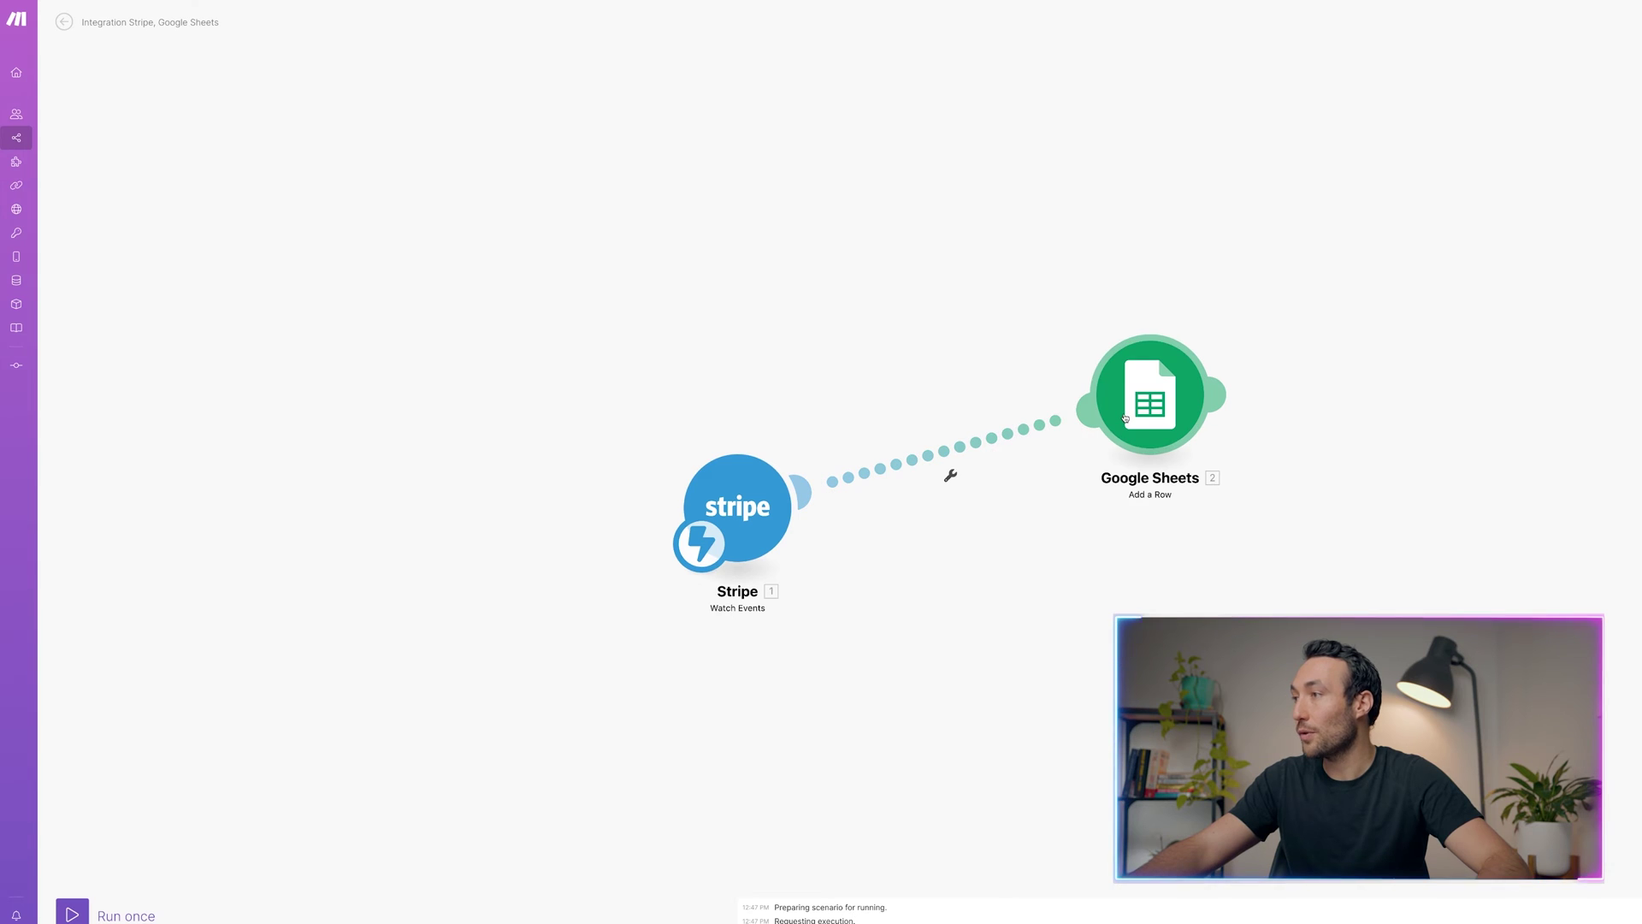
Review the settings of the Google Sheets module and the Stripe module, including the sheet's column value fields
click(1171, 443)
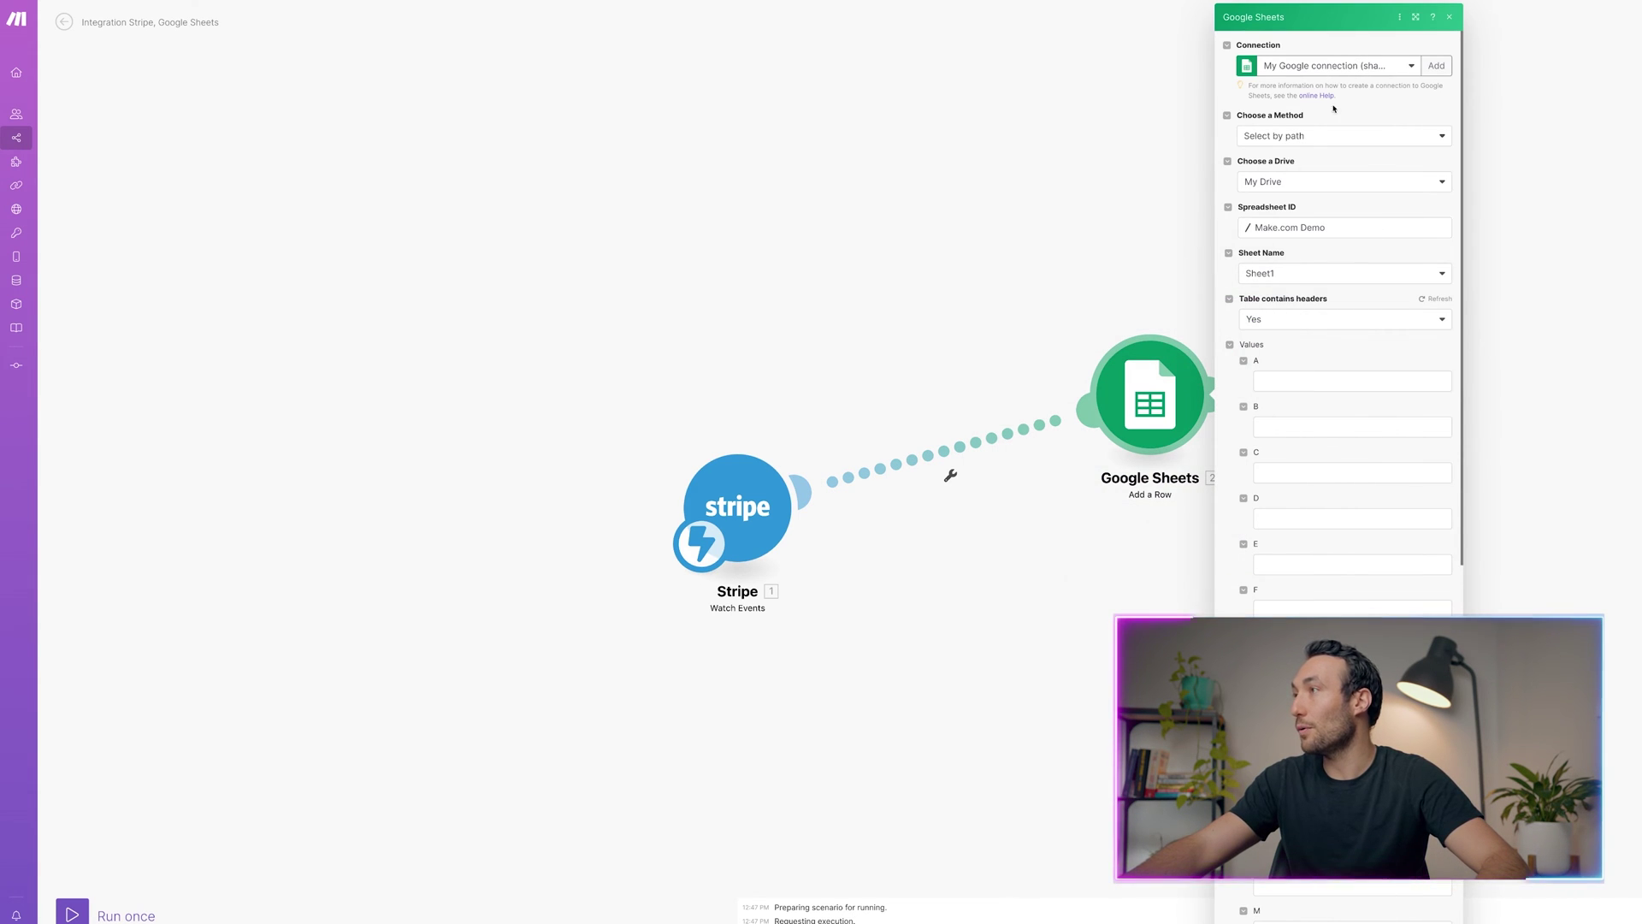
scroll(1298, 149, down, 1)
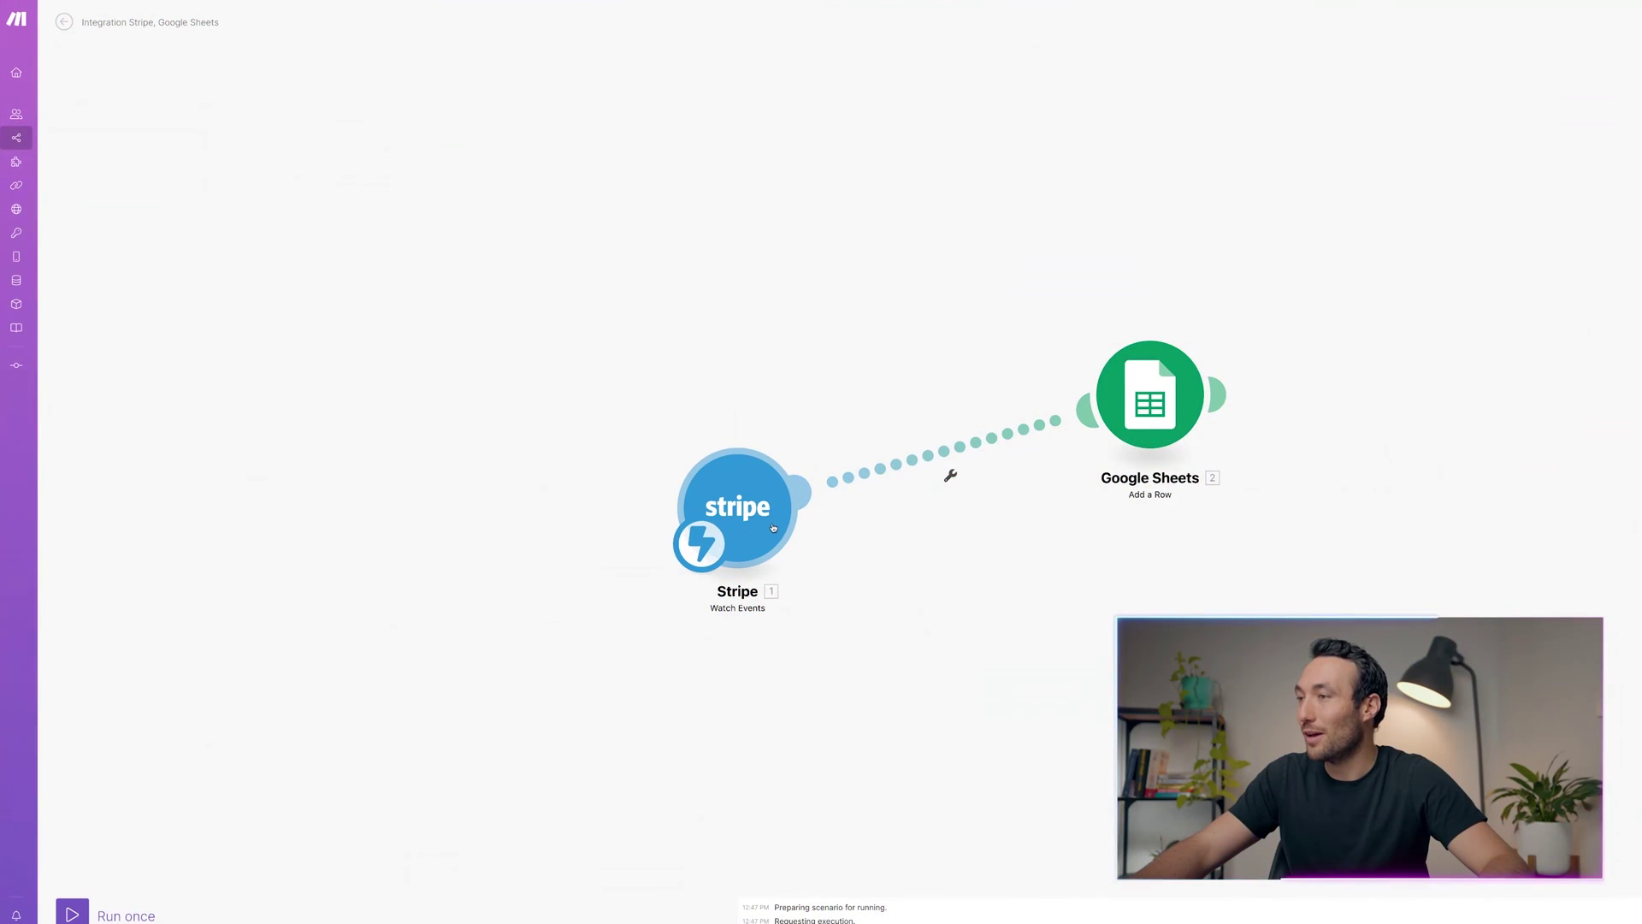
click(774, 528)
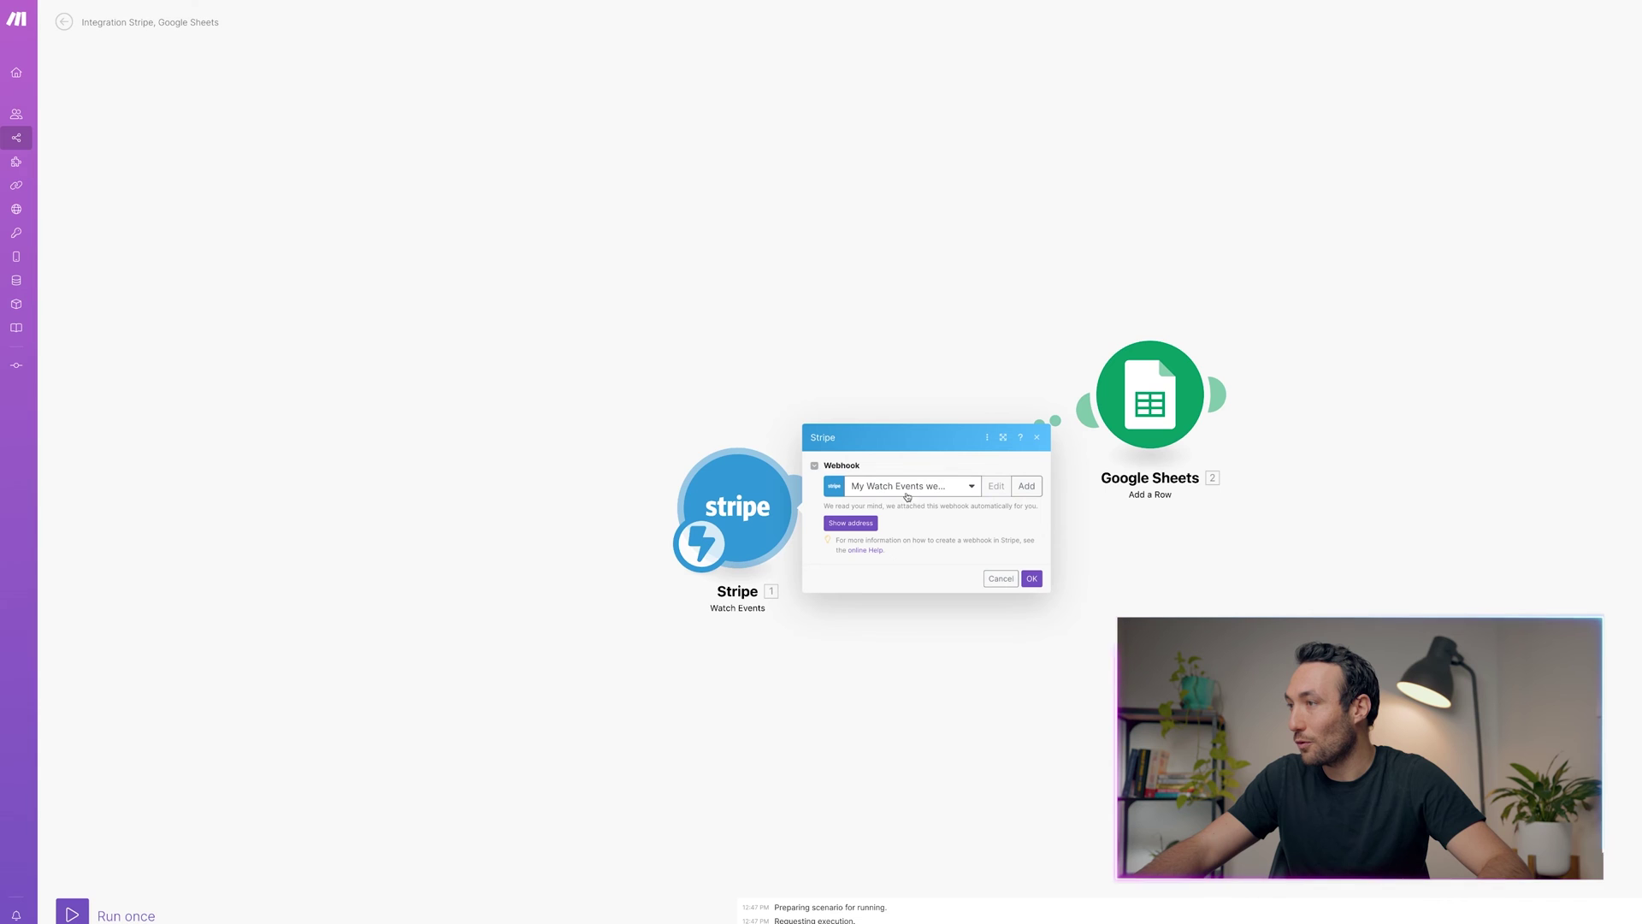
click(643, 670)
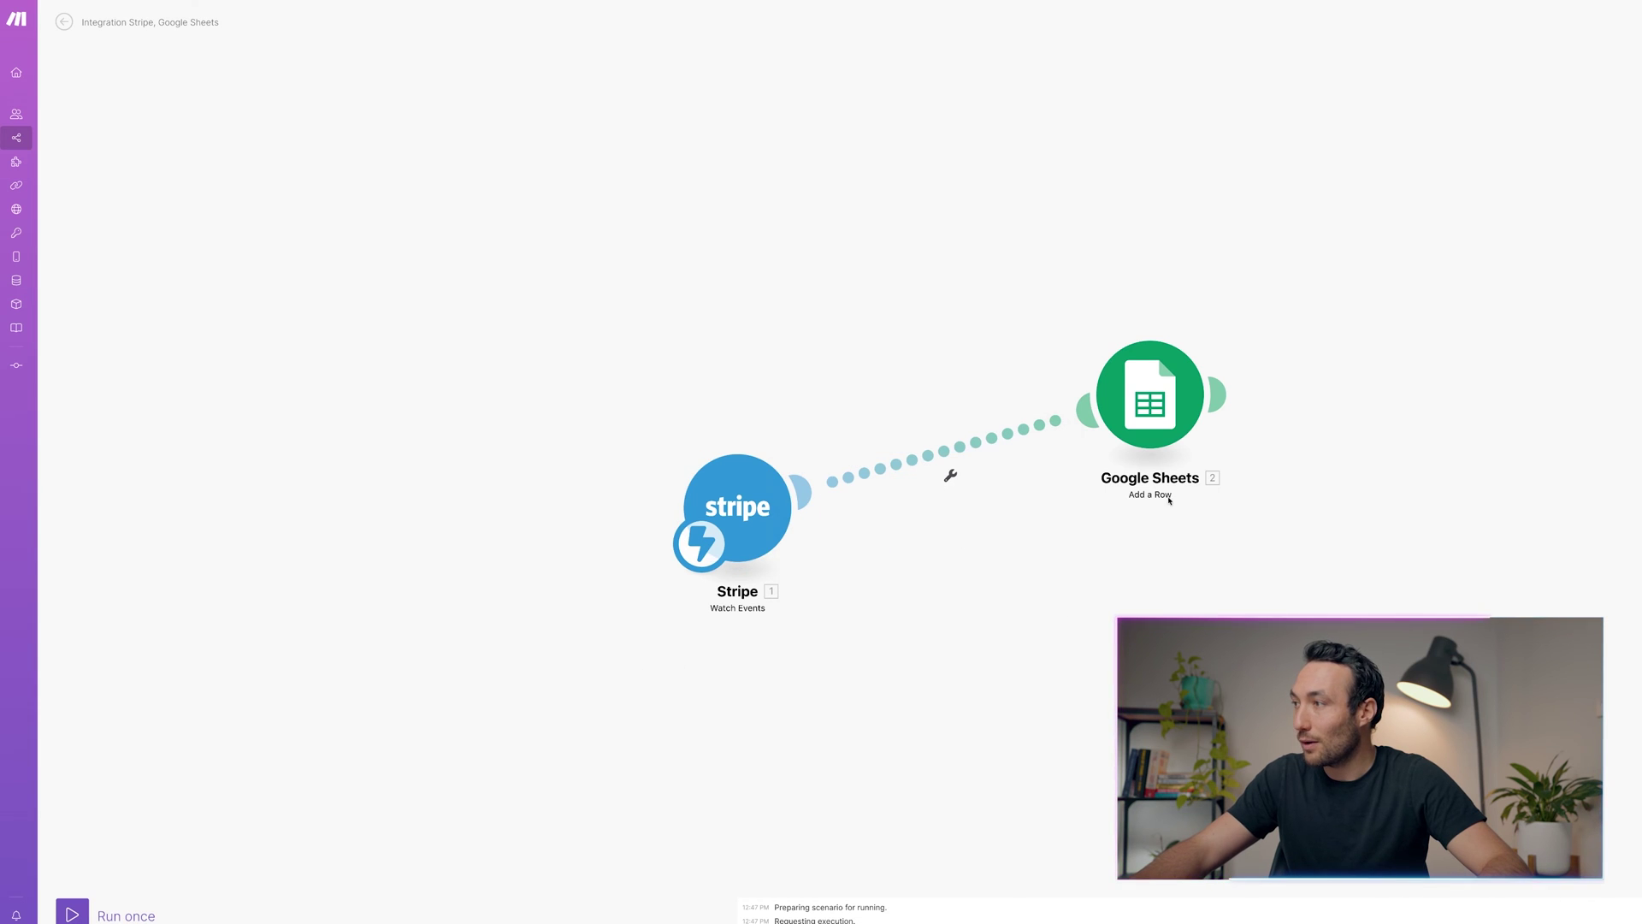
click(1151, 397)
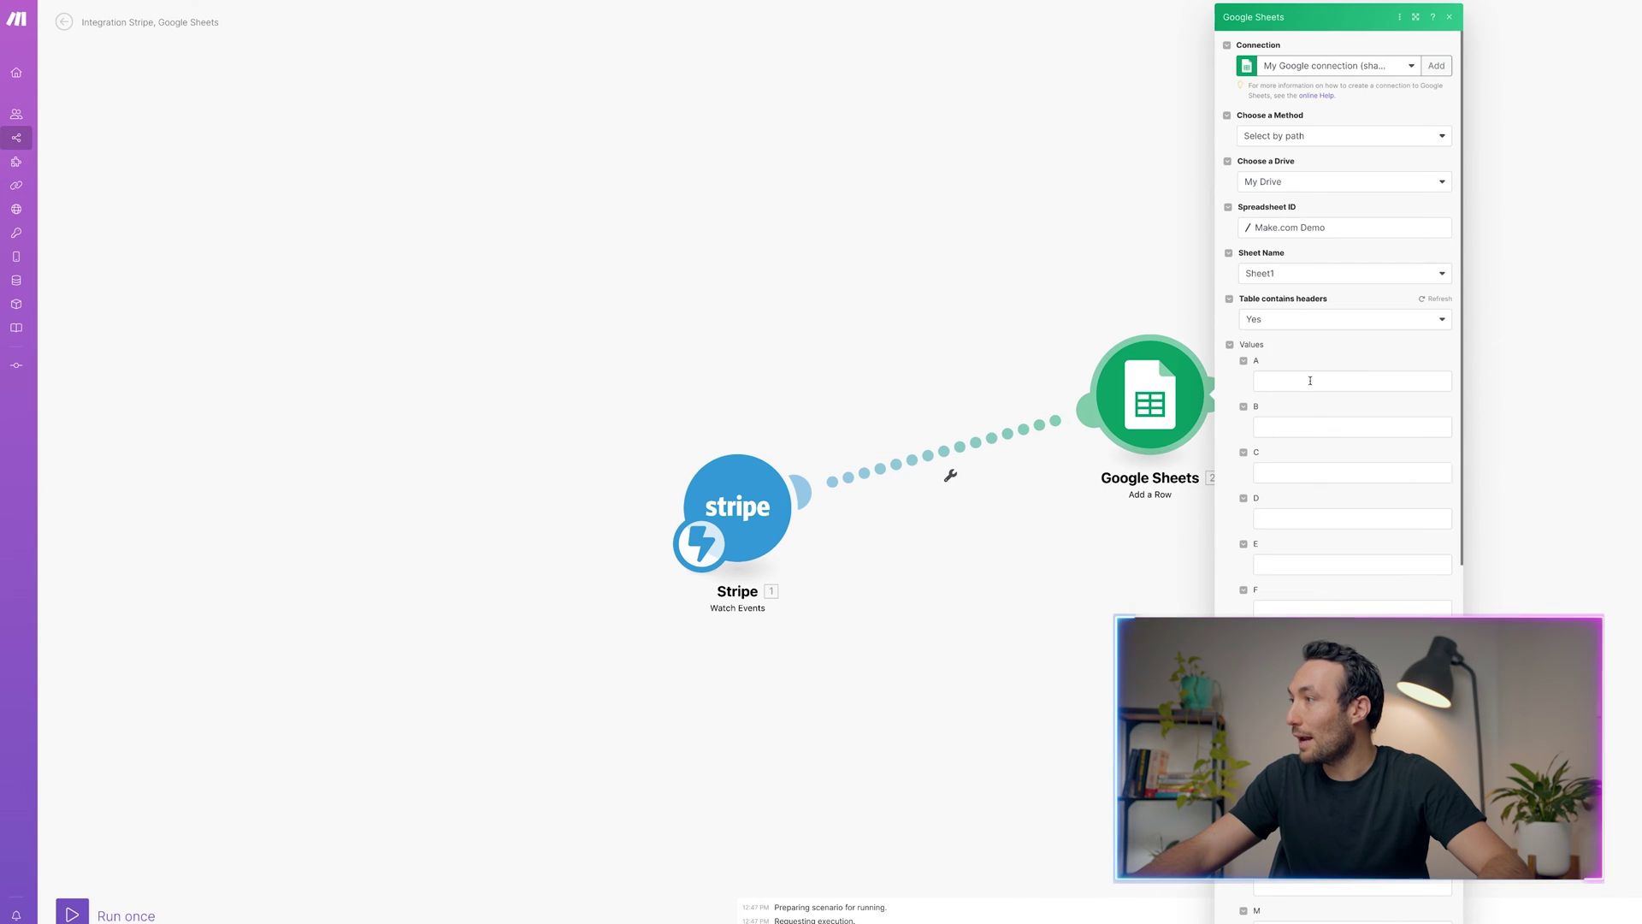
click(1063, 616)
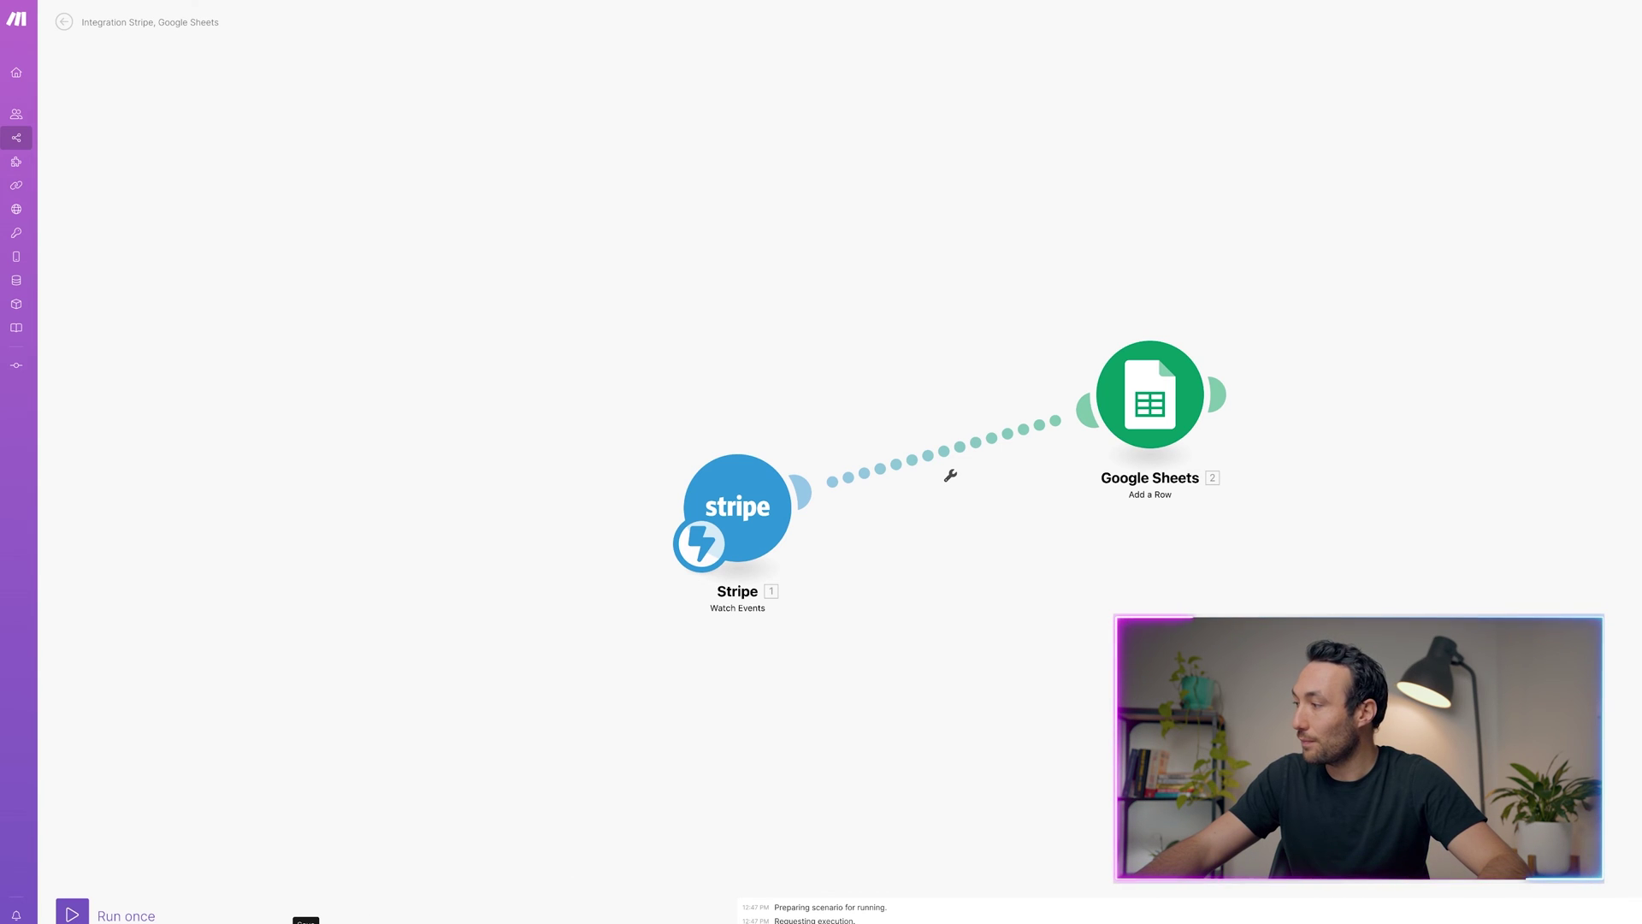
Run the scenario once and, in Stripe, set up a test subscription to ReadyKids App at A$49.00 / month for the customer
click(74, 914)
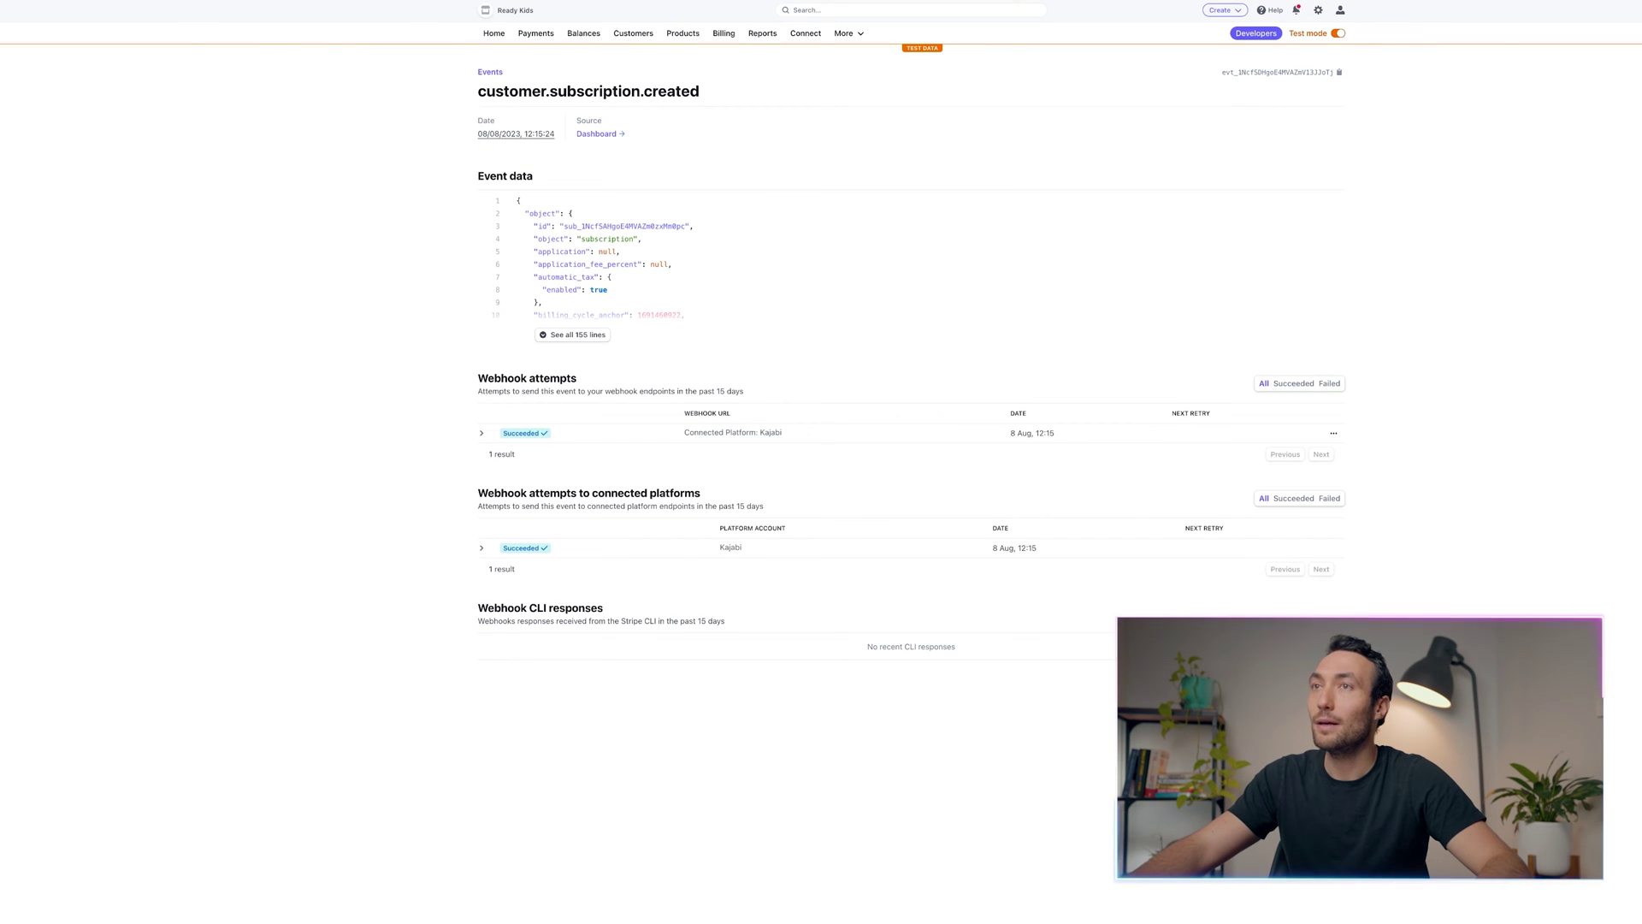
click(11, 2)
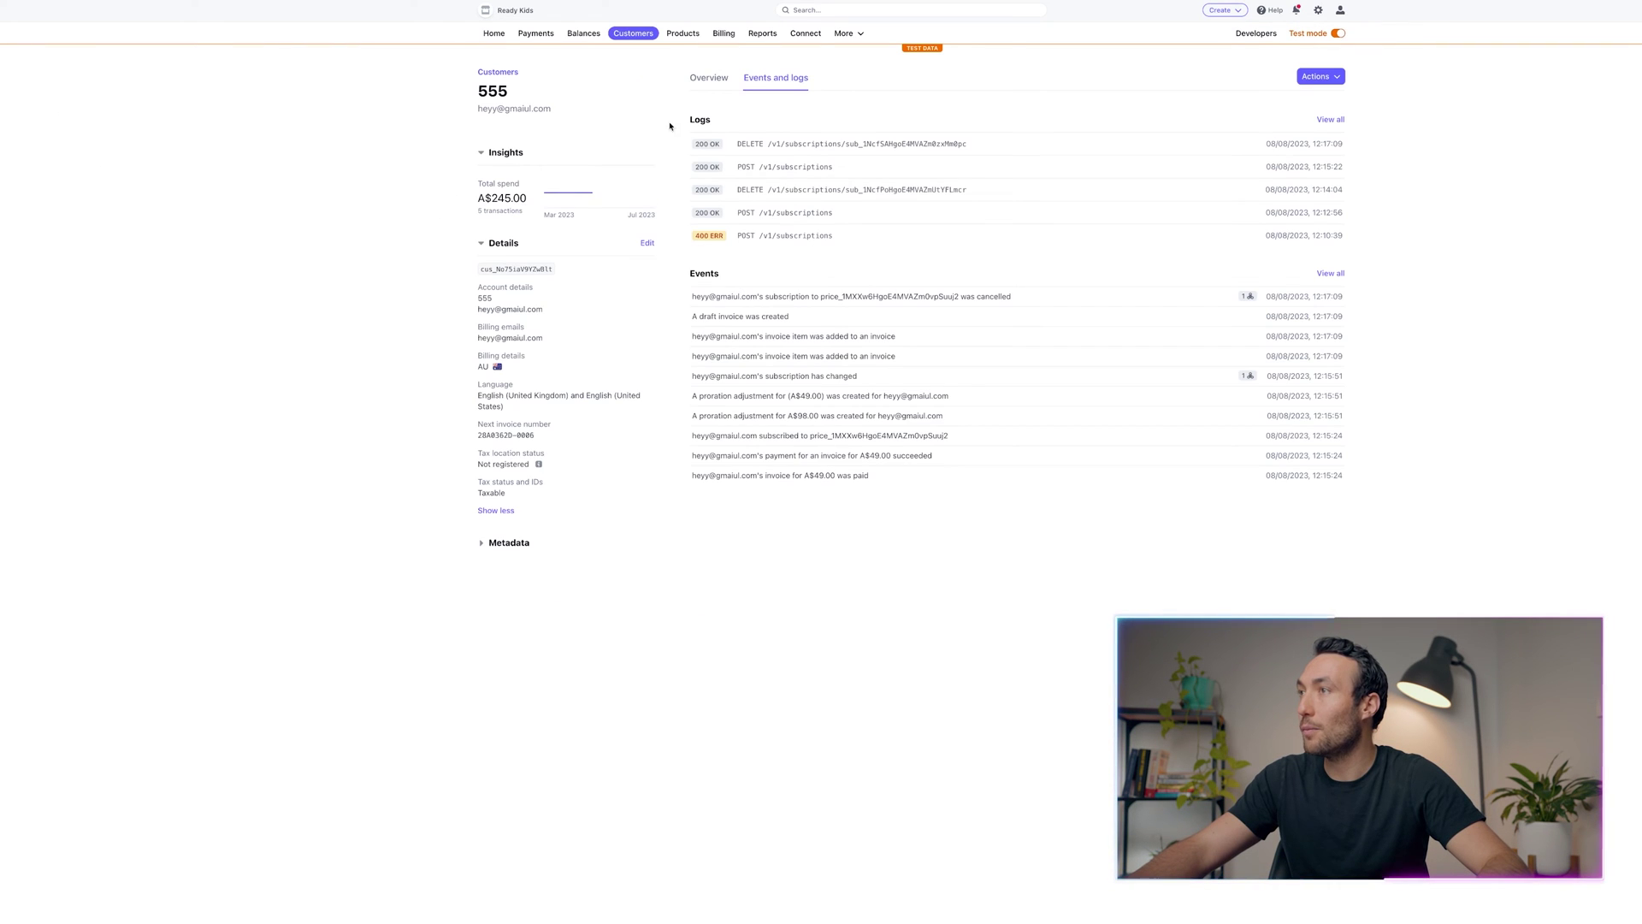
click(1337, 79)
click(1297, 147)
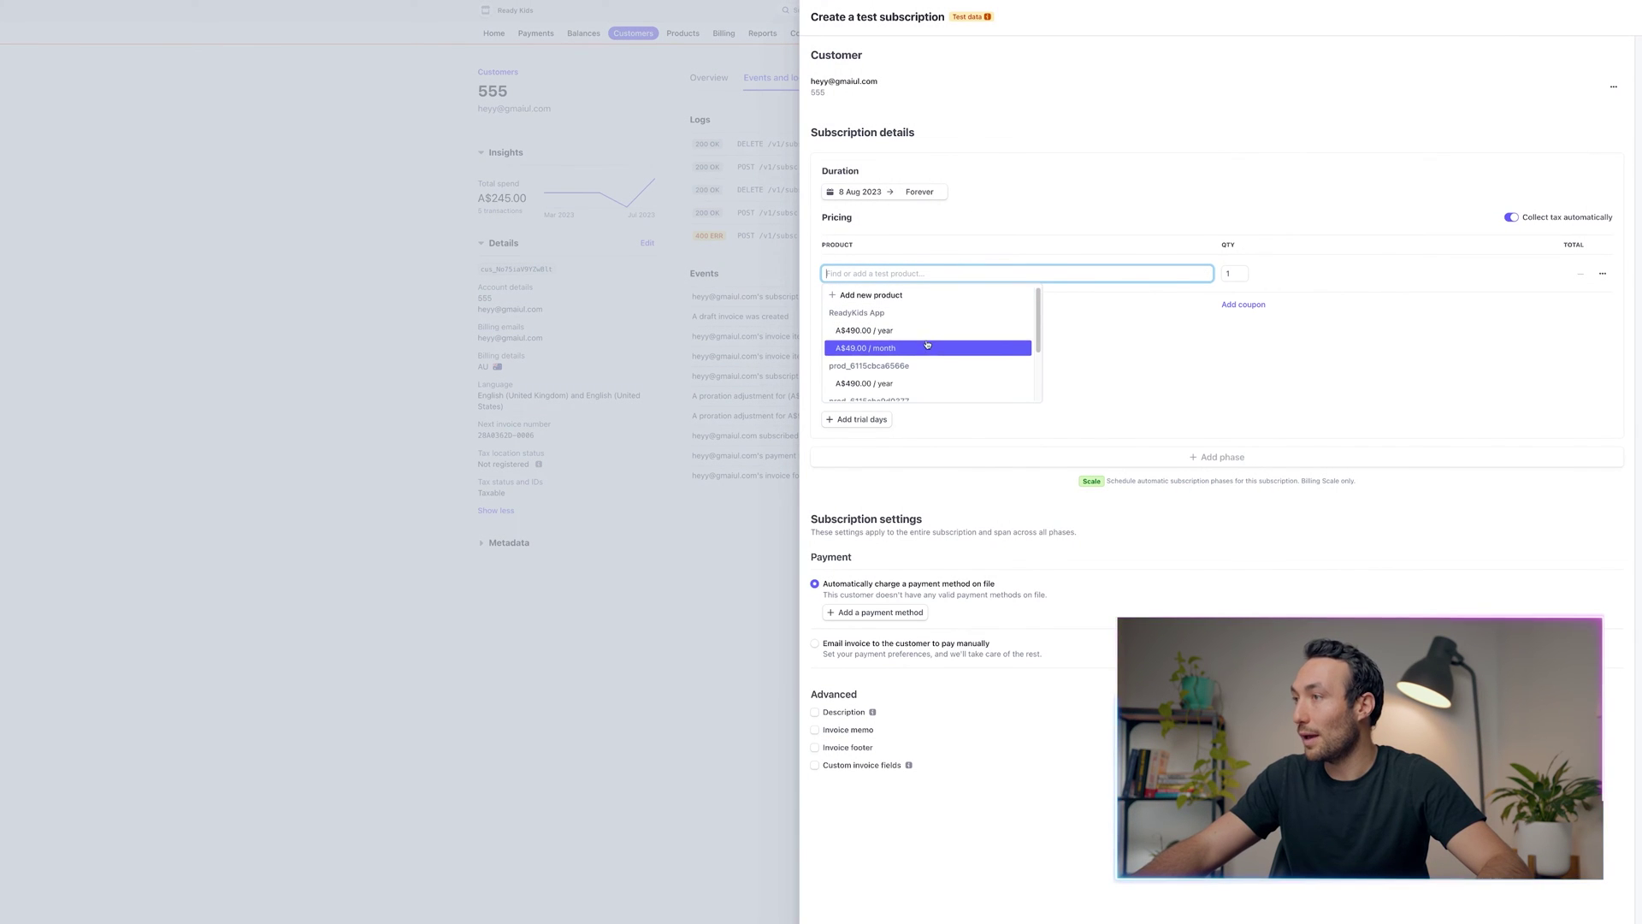
click(922, 348)
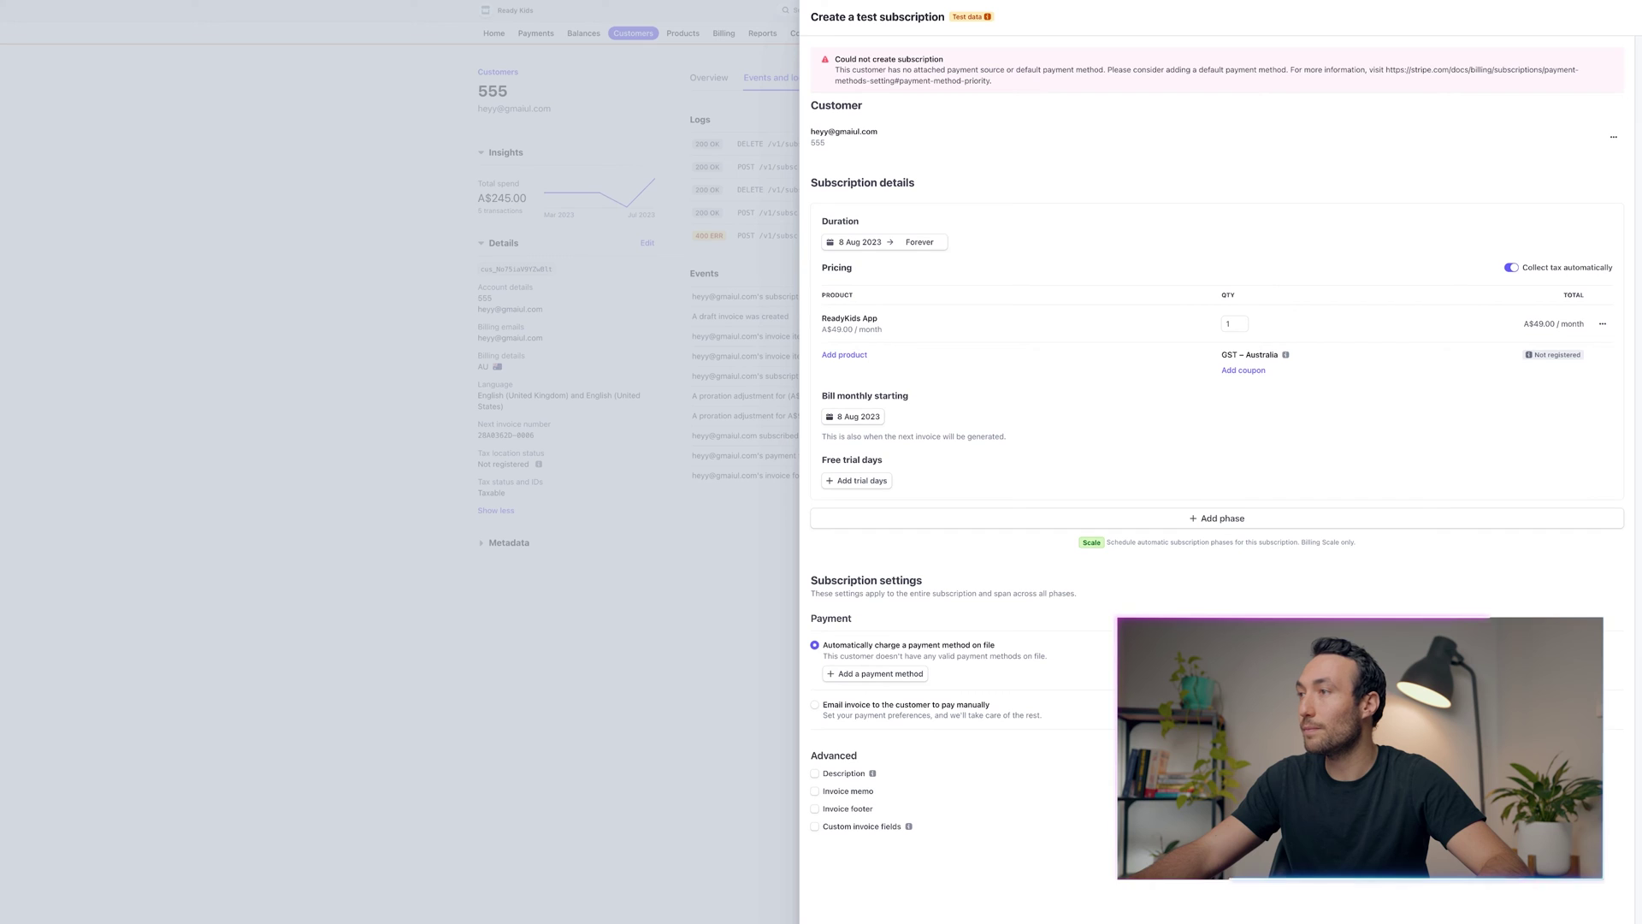
Add a new payment method with the test card's number and details, and create the test subscription
click(888, 675)
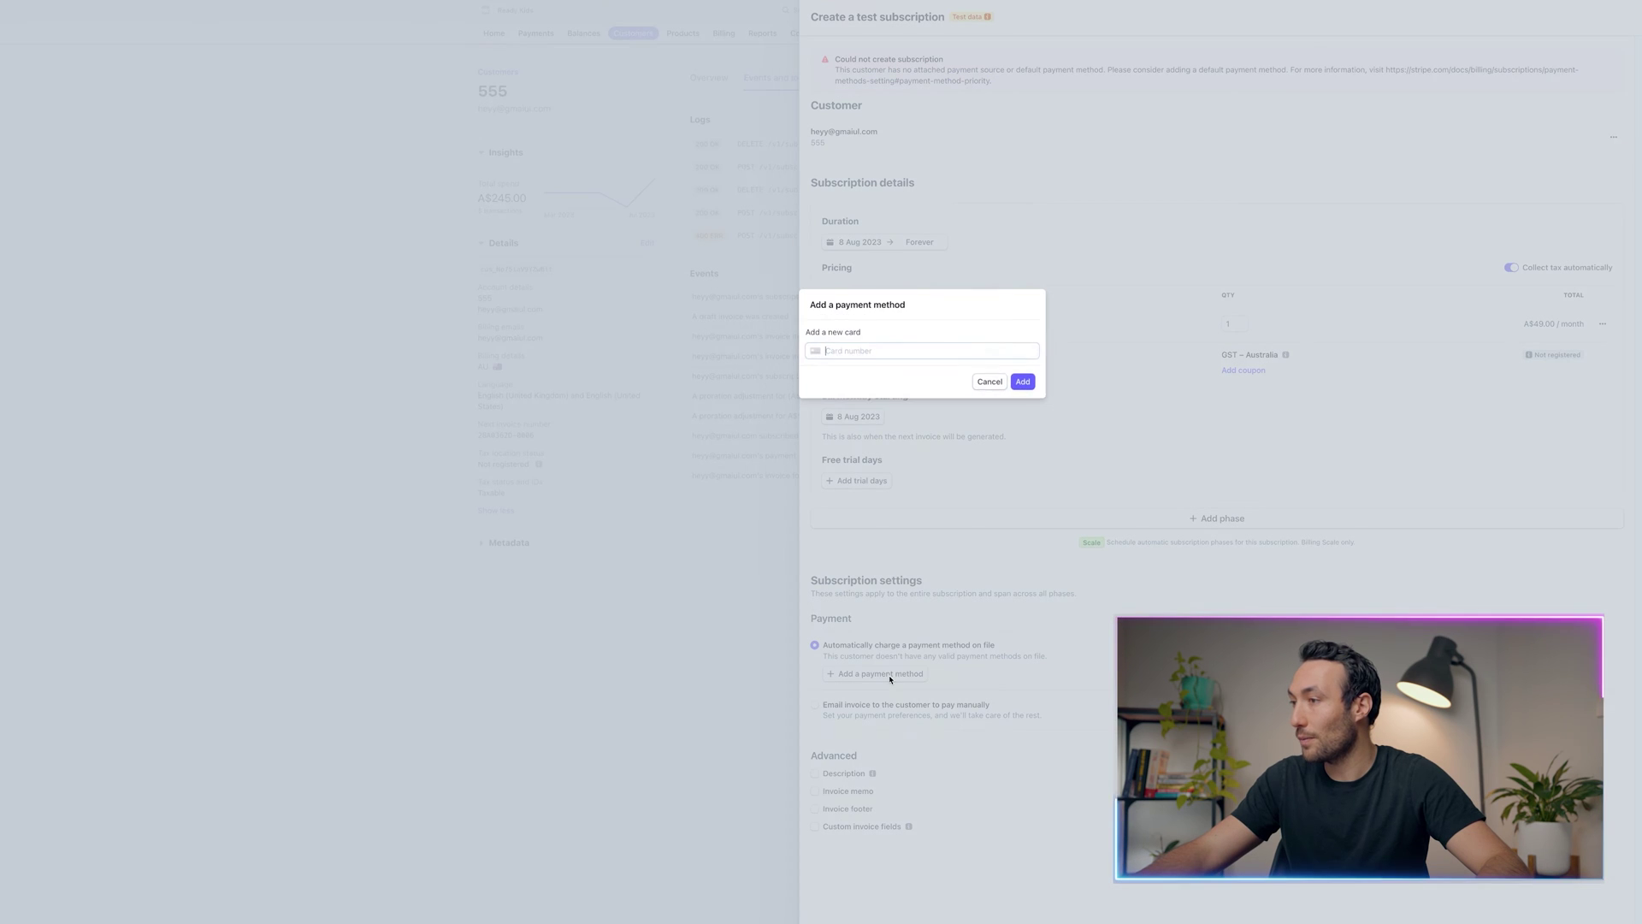
click(916, 351)
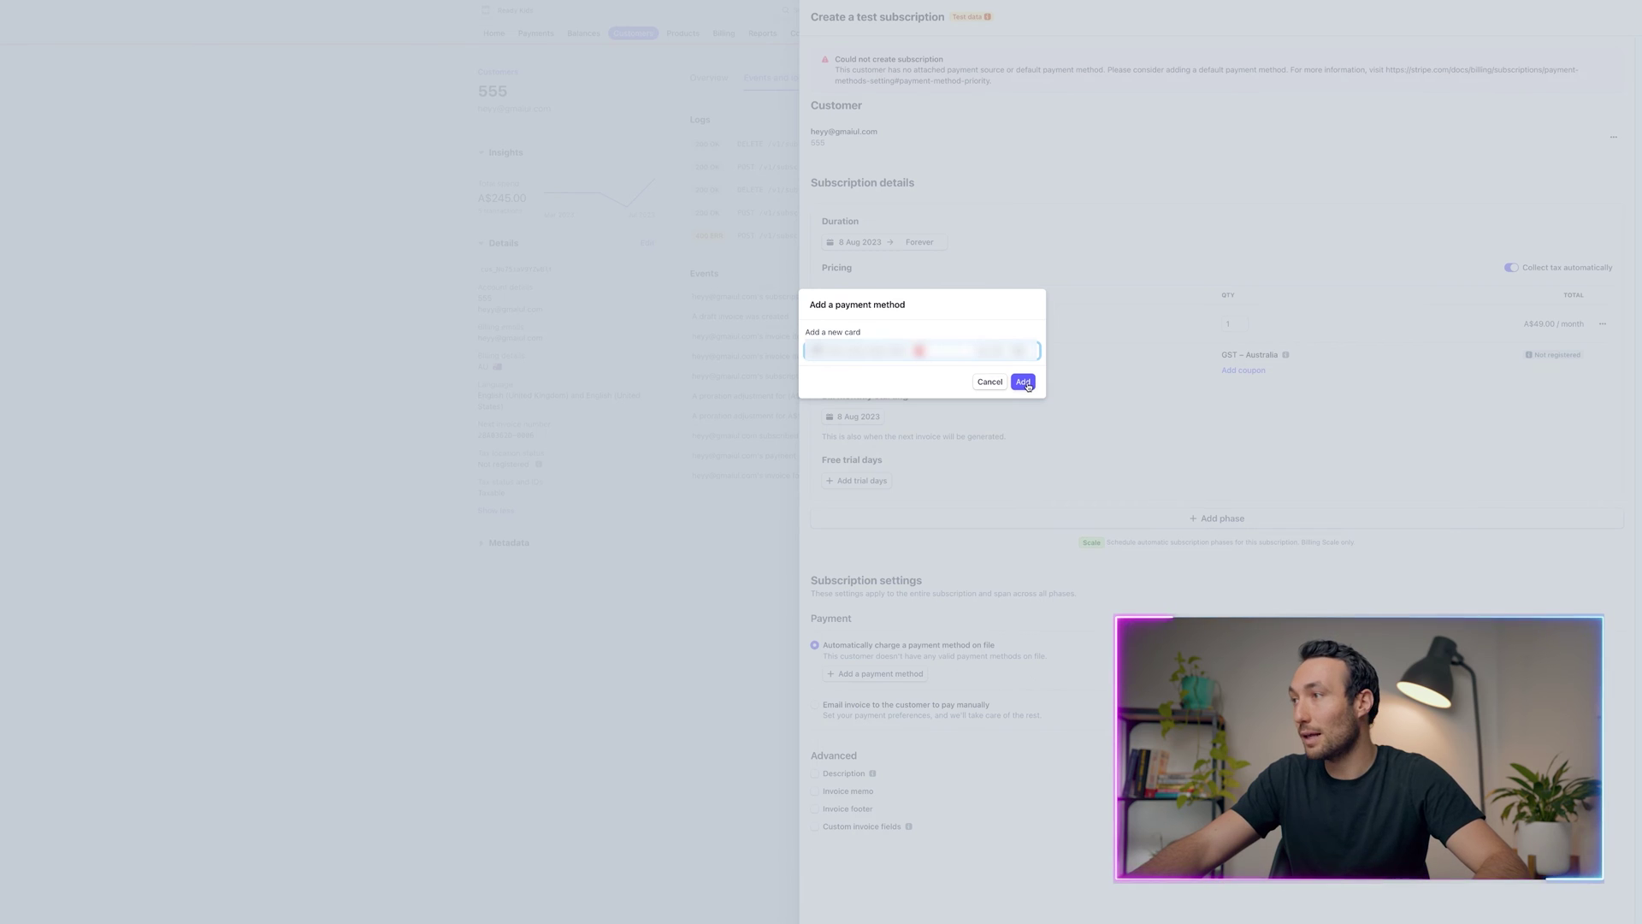
click(1027, 384)
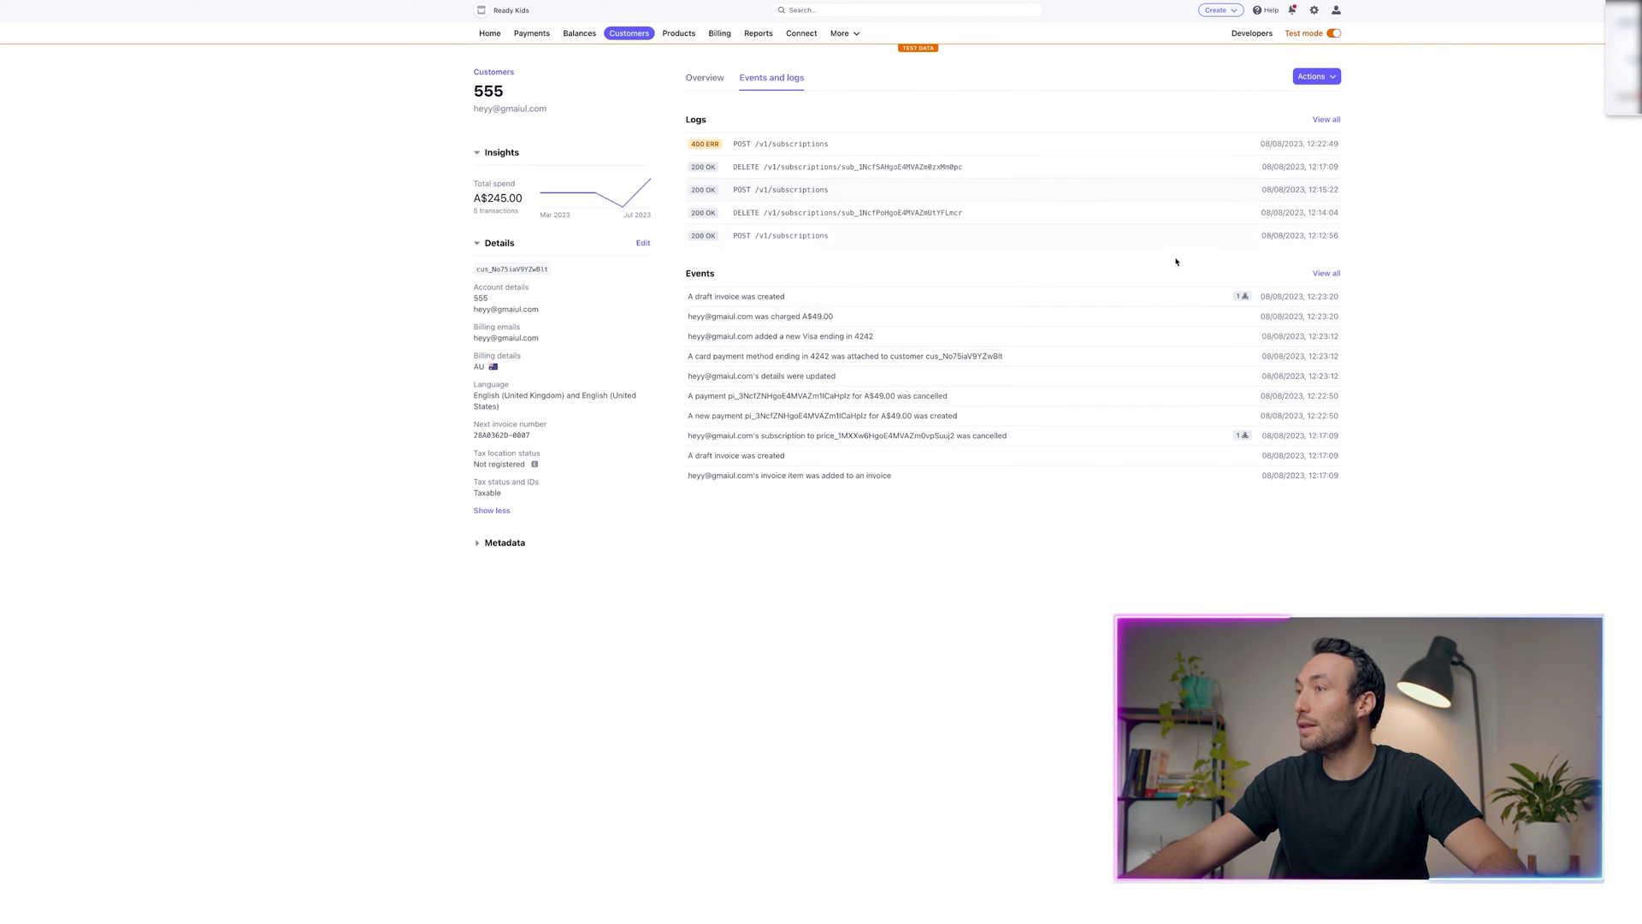
Open the customer's newest subscription event in Stripe's events and logs and examine its full event data
key(alt+Tab)
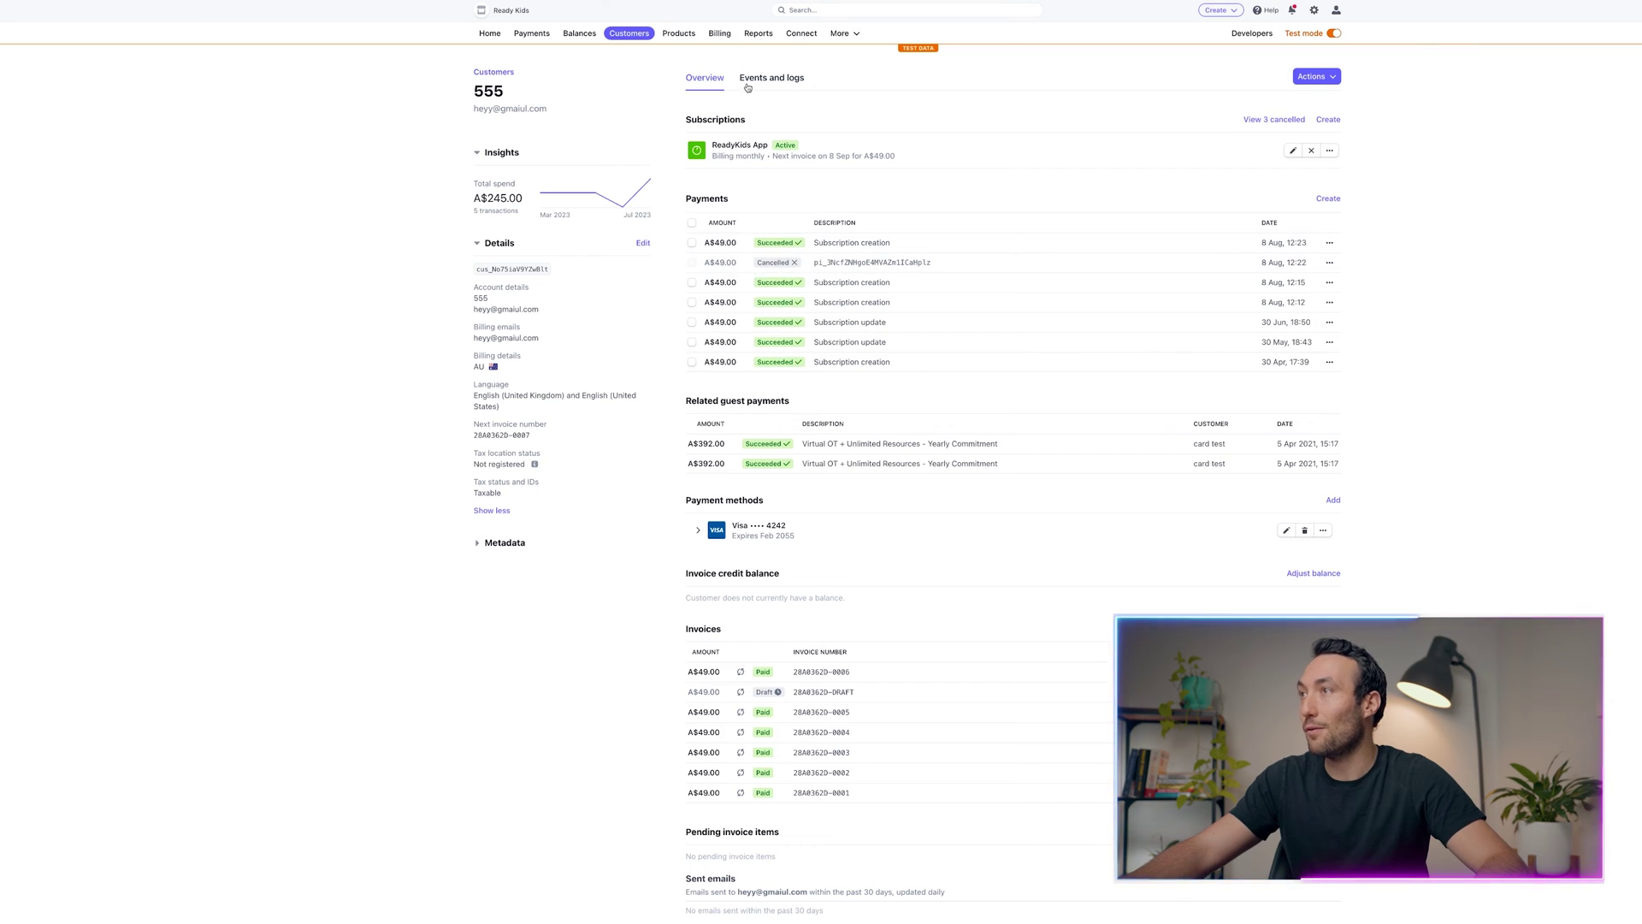
click(793, 81)
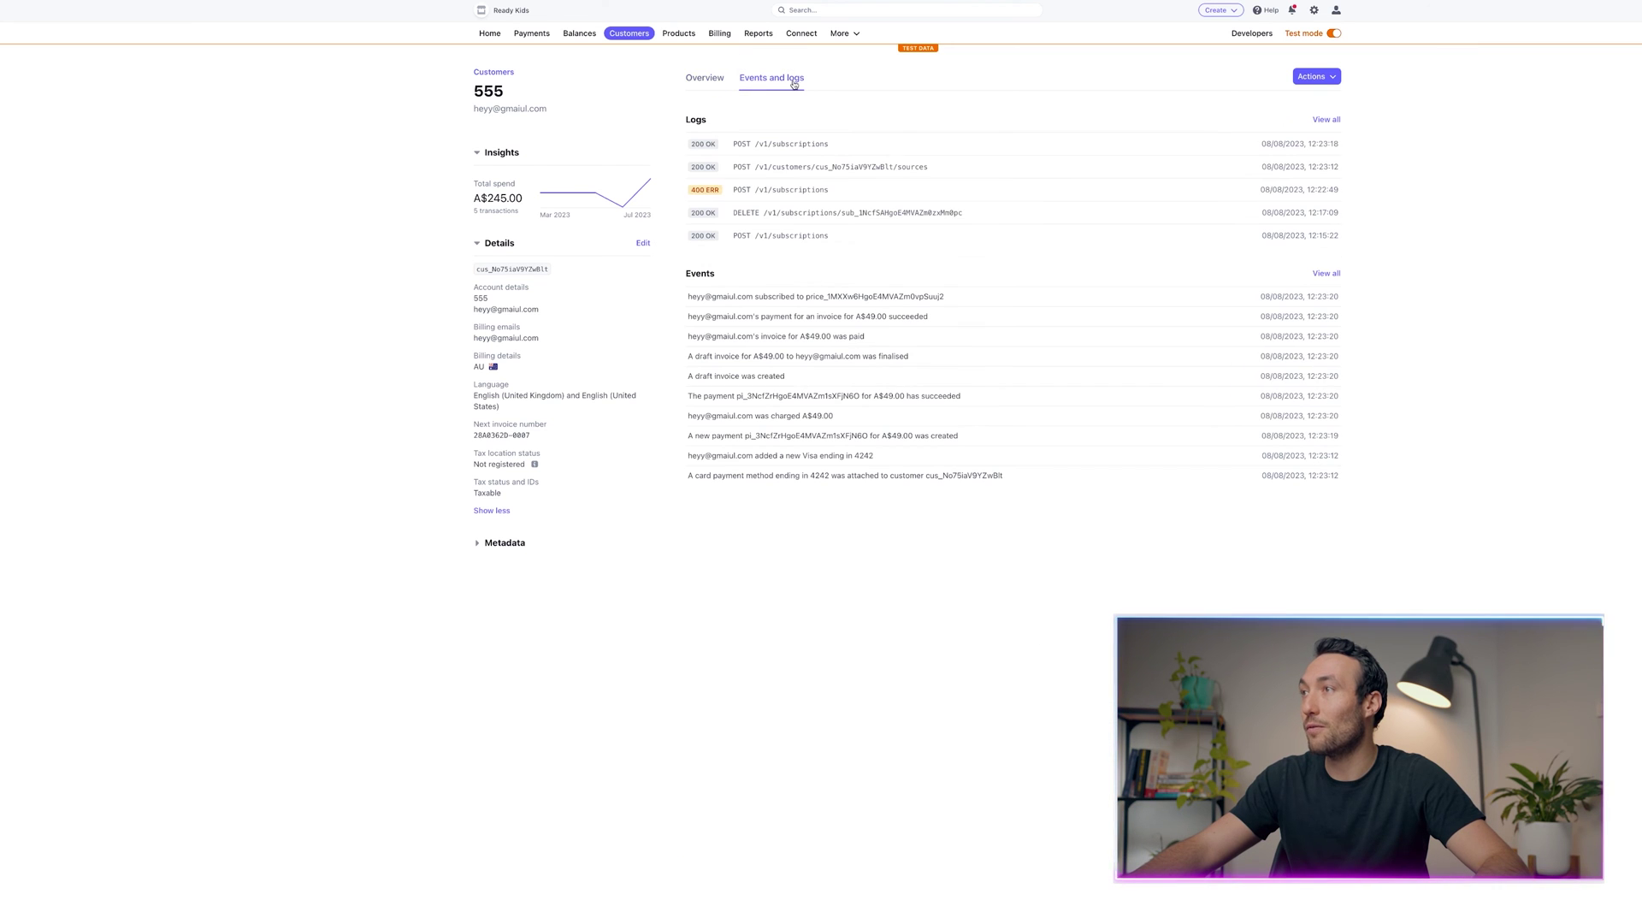
click(806, 298)
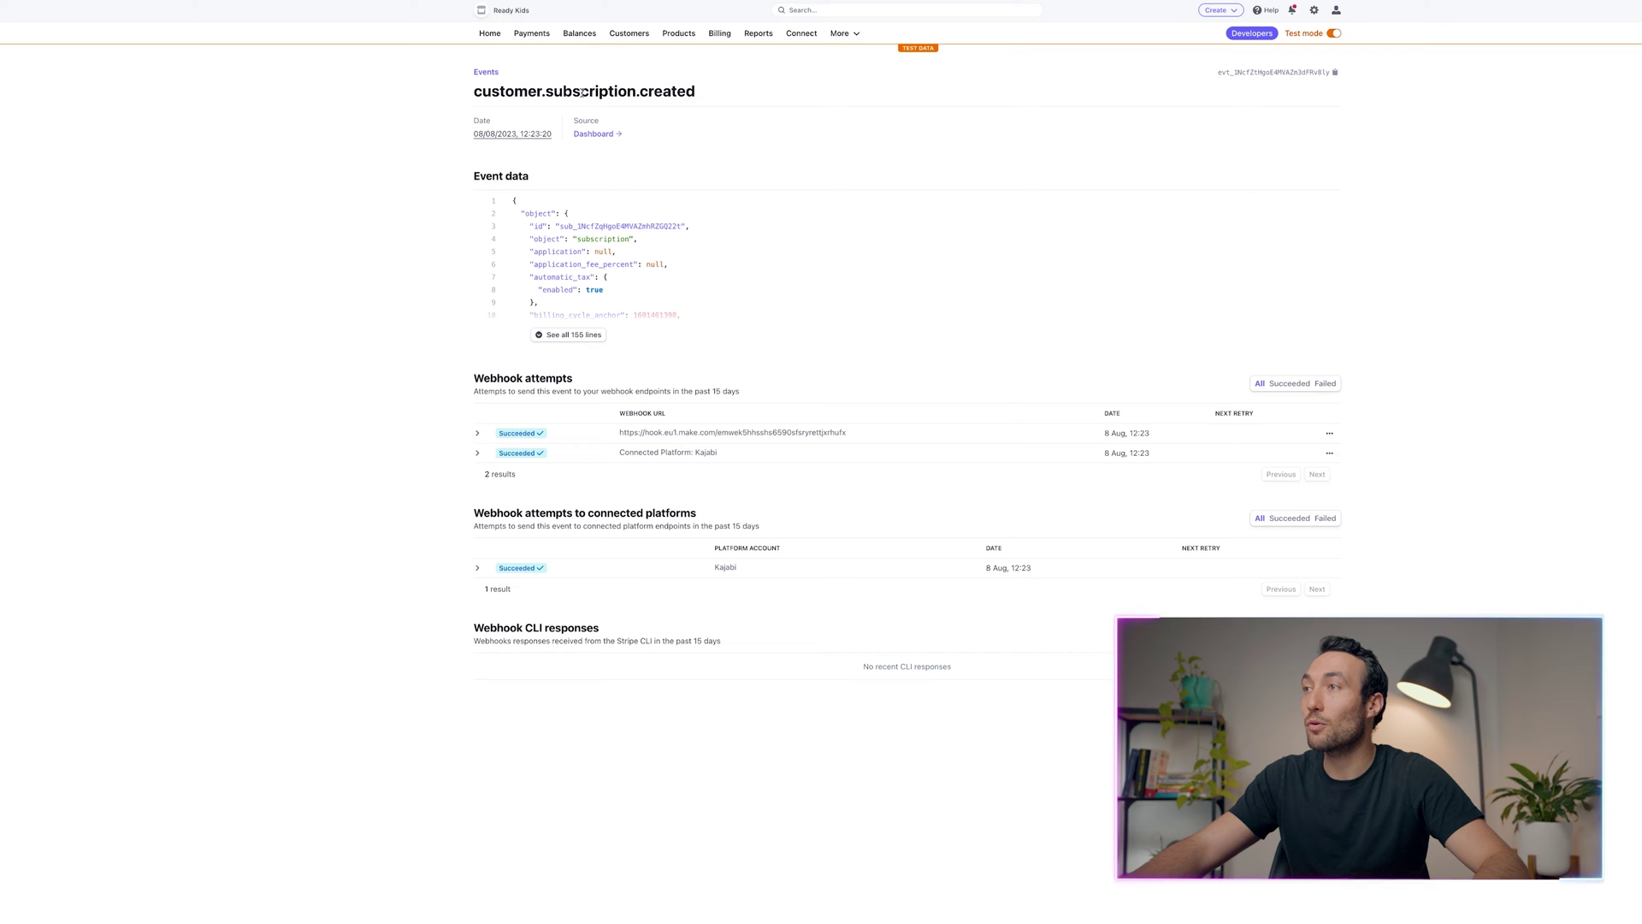
click(592, 336)
scroll(561, 214, down, 9)
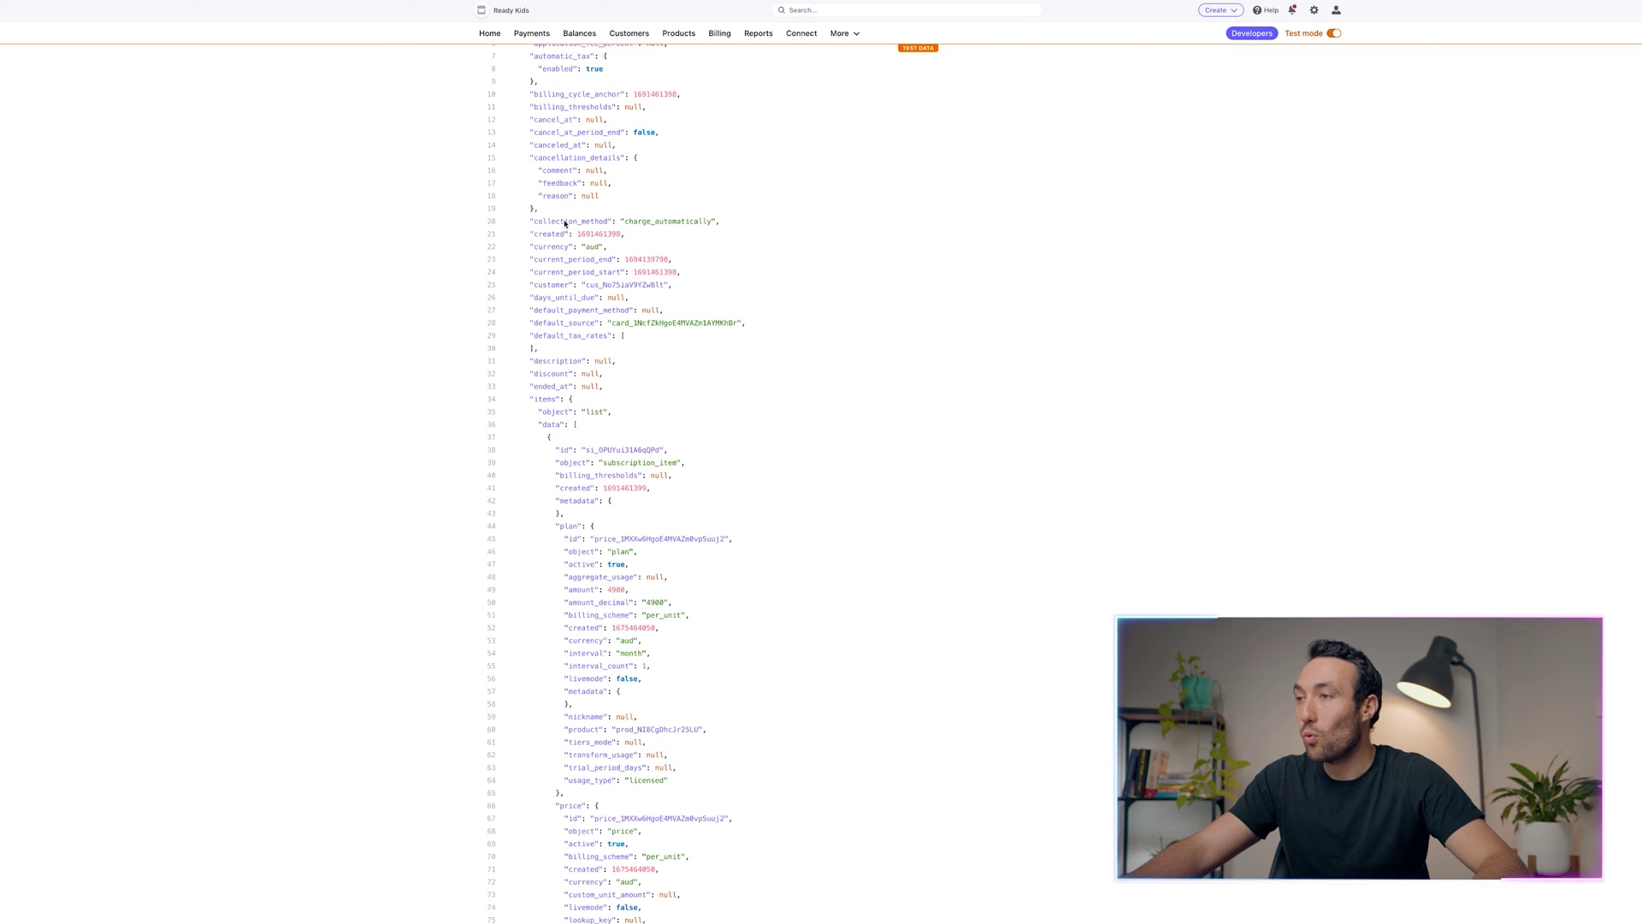
scroll(634, 447, up, 6)
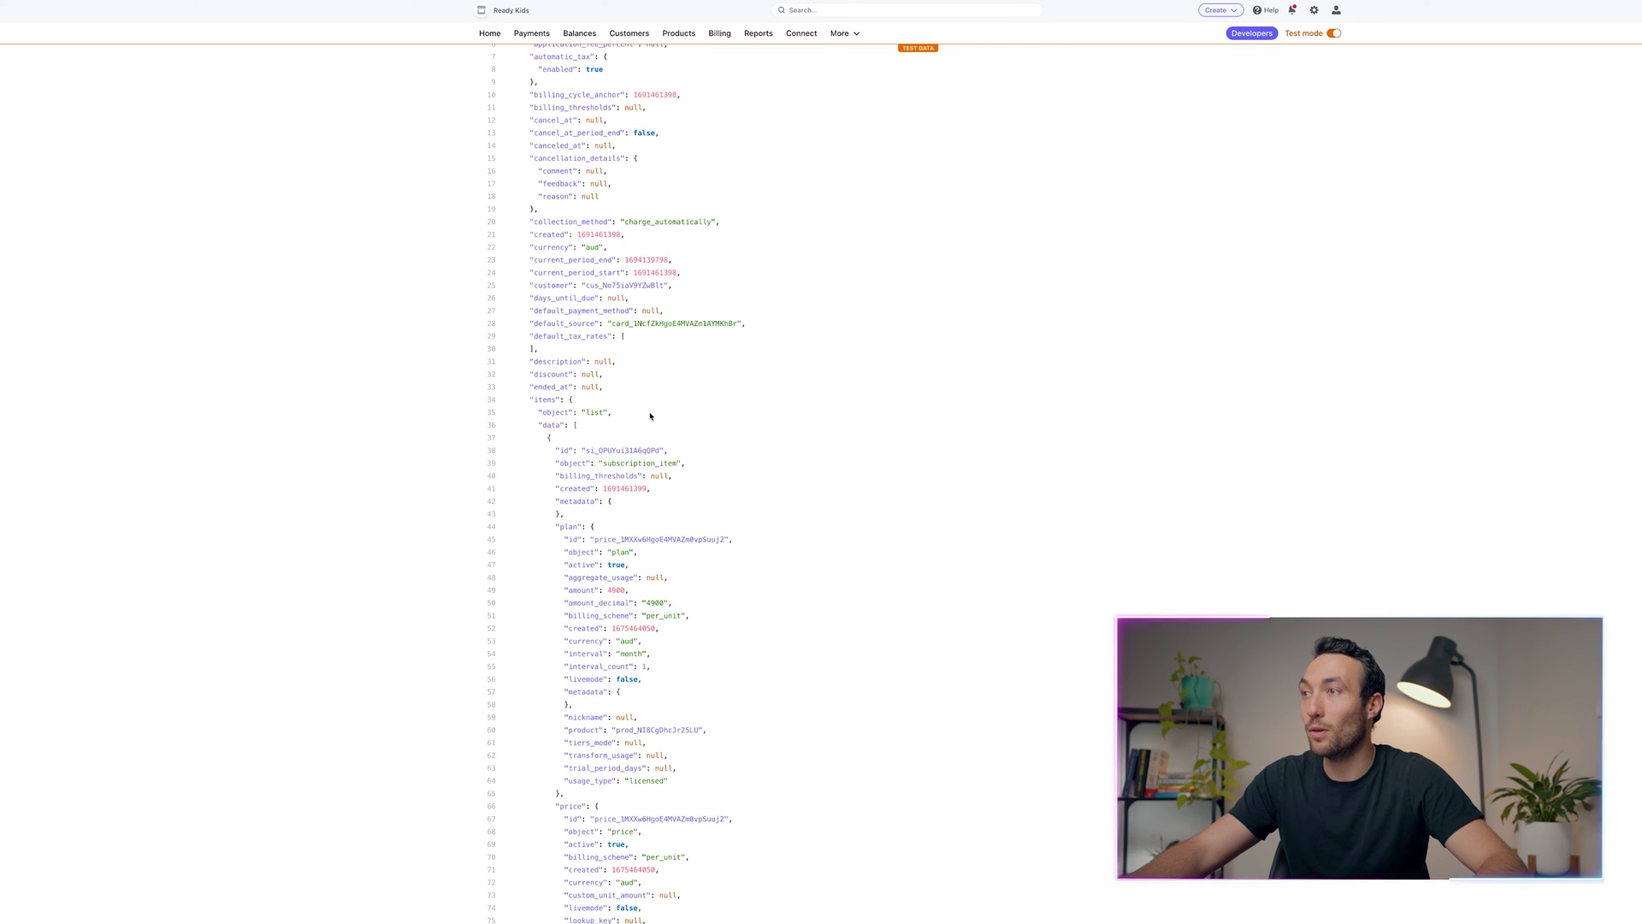
scroll(619, 295, up, 1)
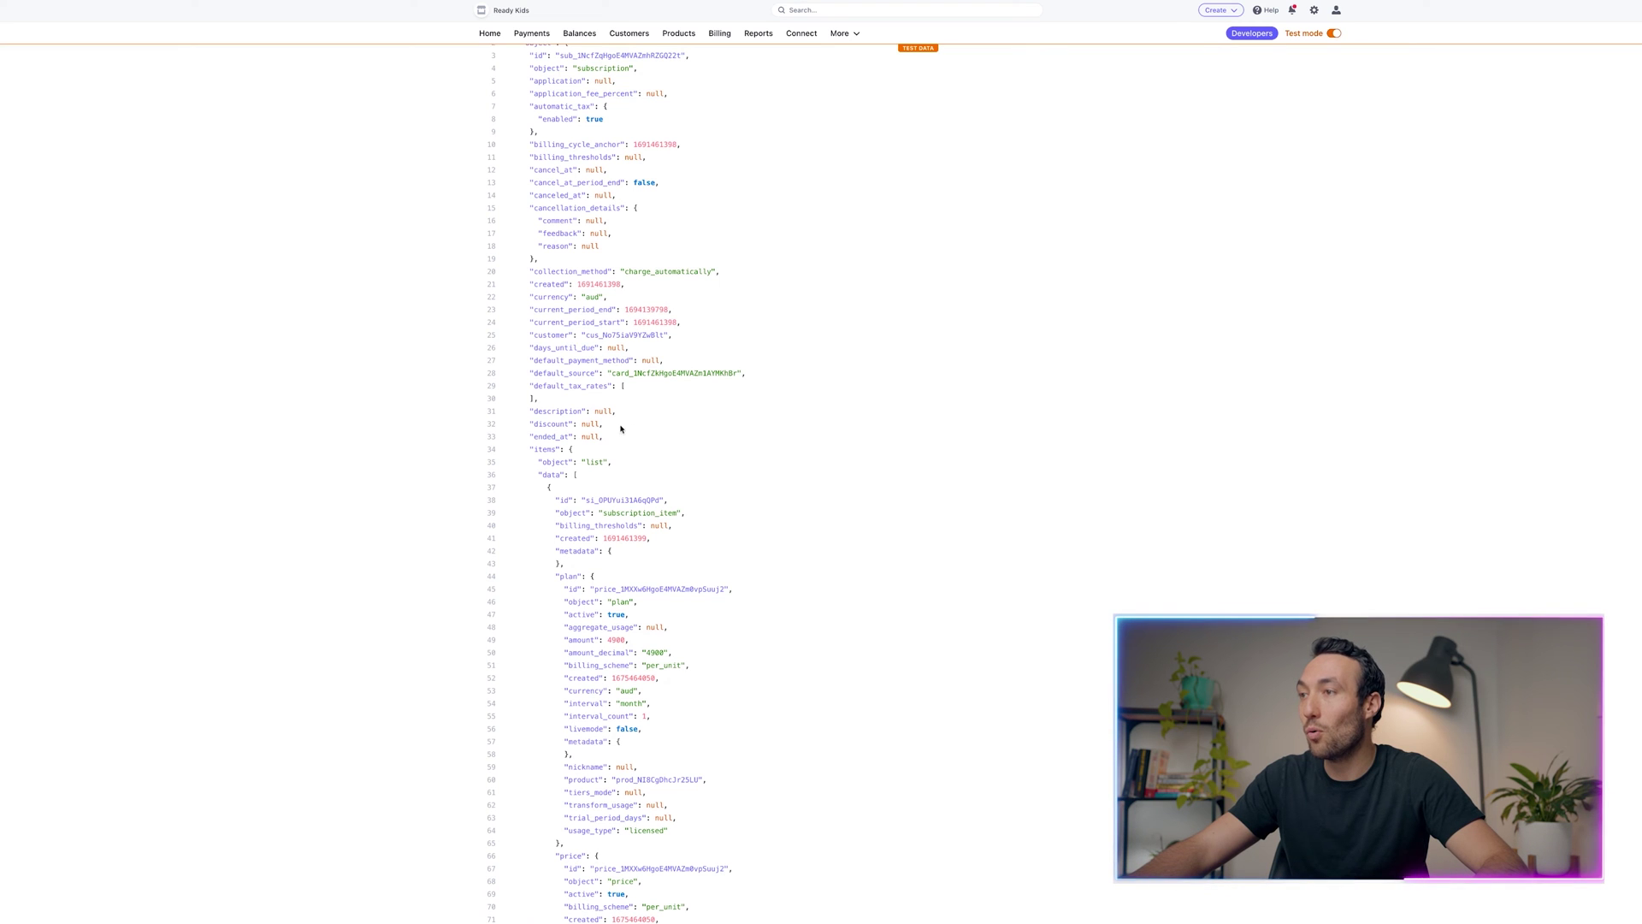
scroll(645, 458, up, 2)
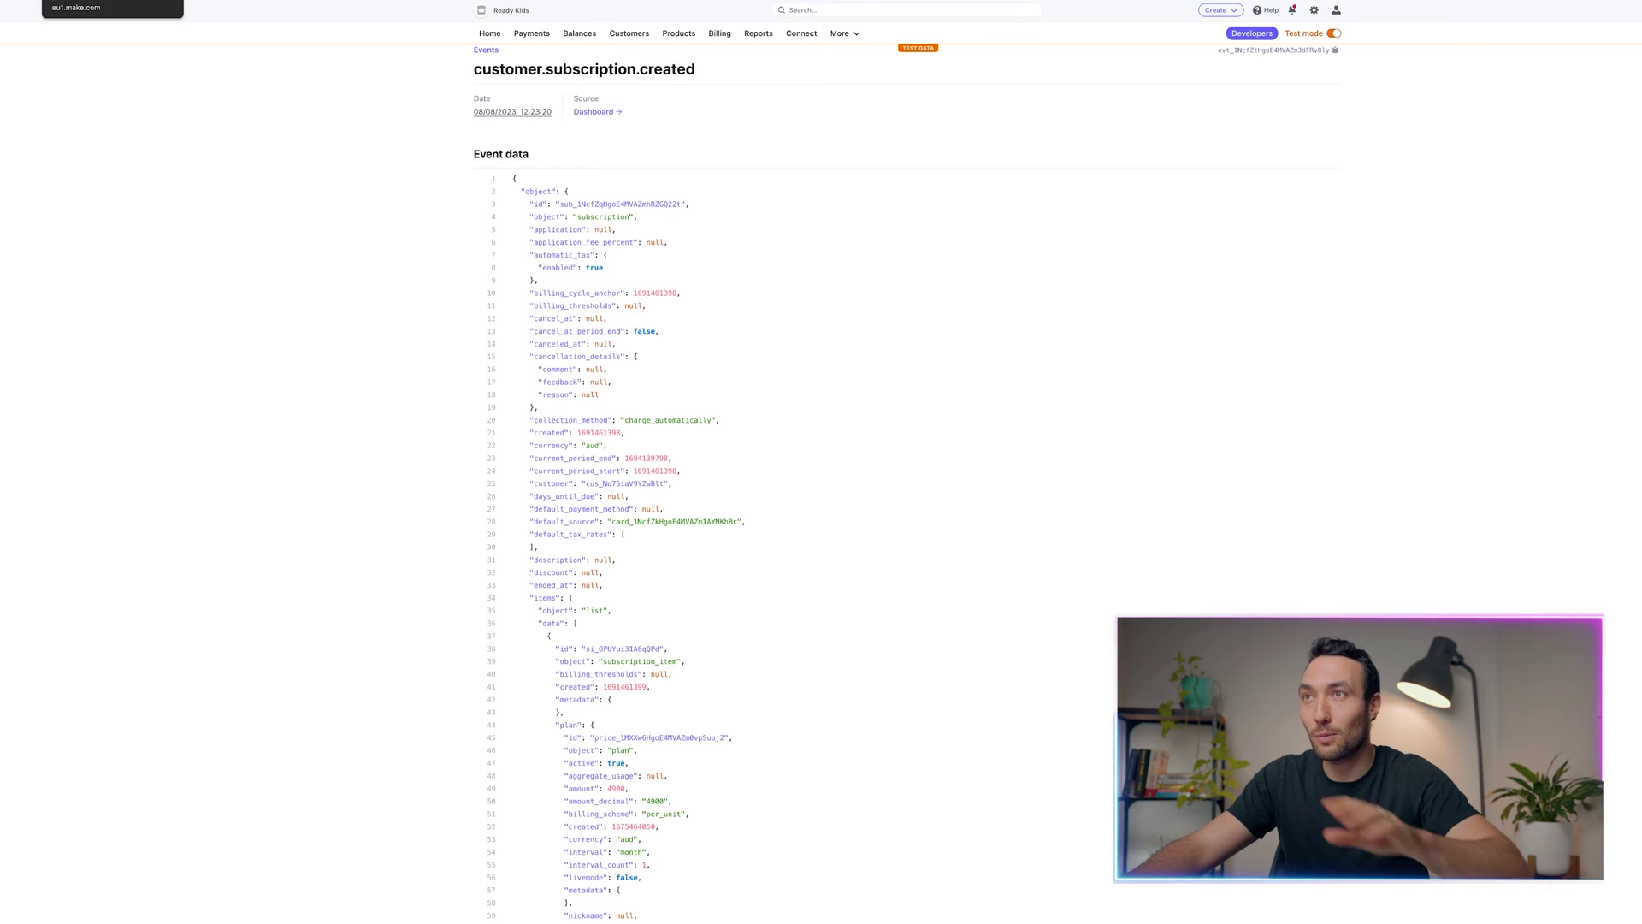
Switch to Make and examine the Stripe module's output bundle, expanding the Raw Webhook Data down to the object fields
click(96, 1)
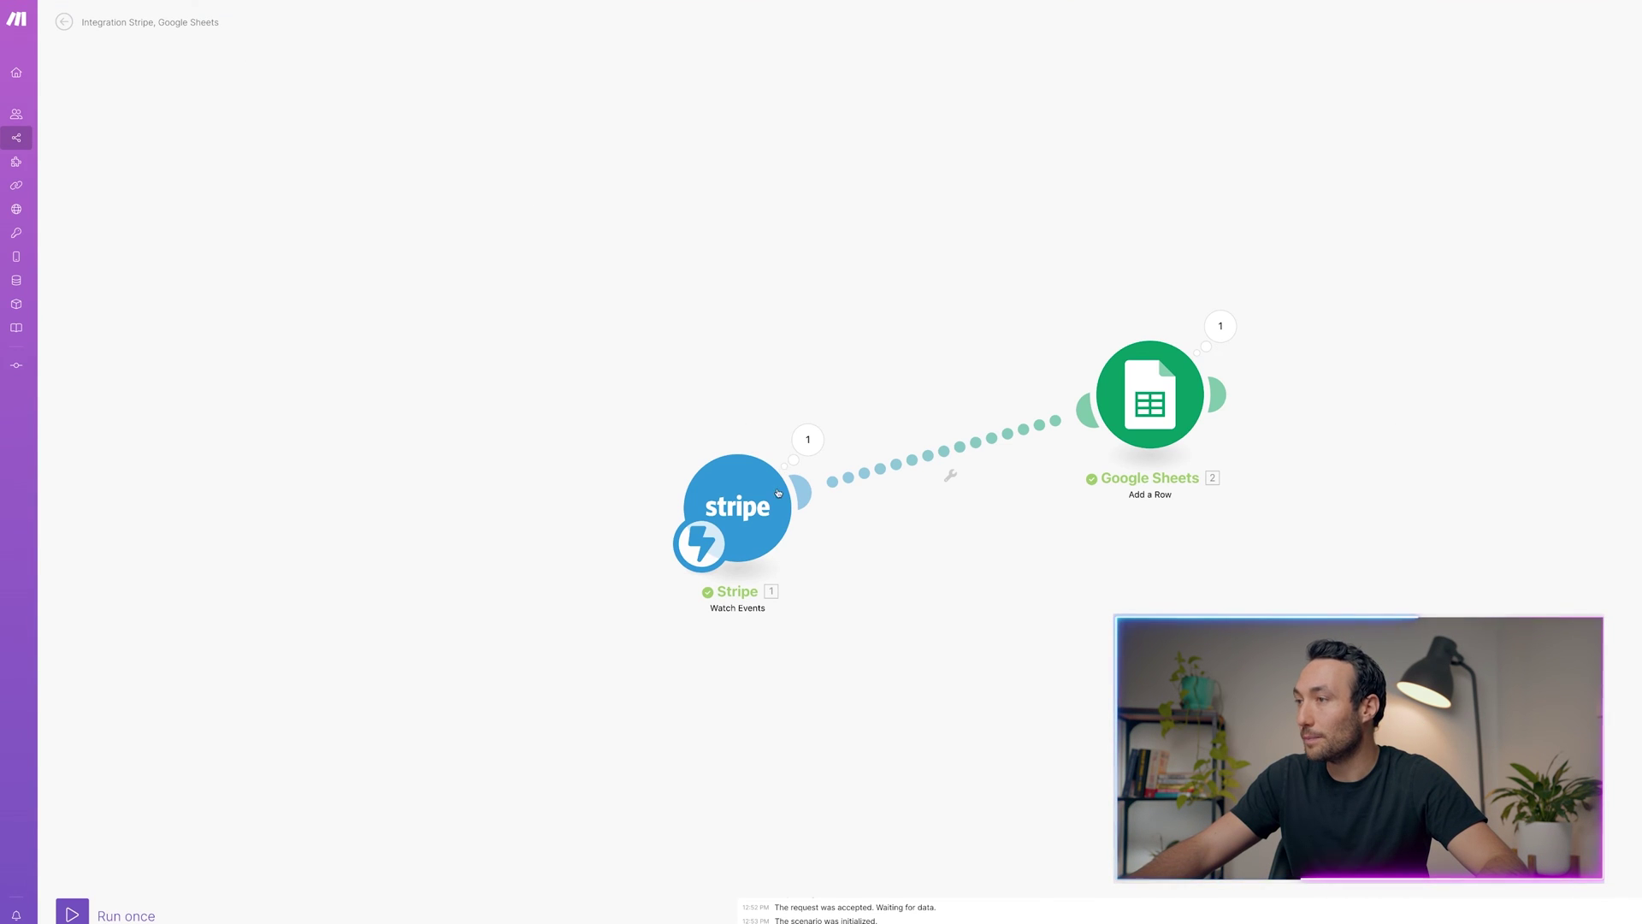
click(806, 440)
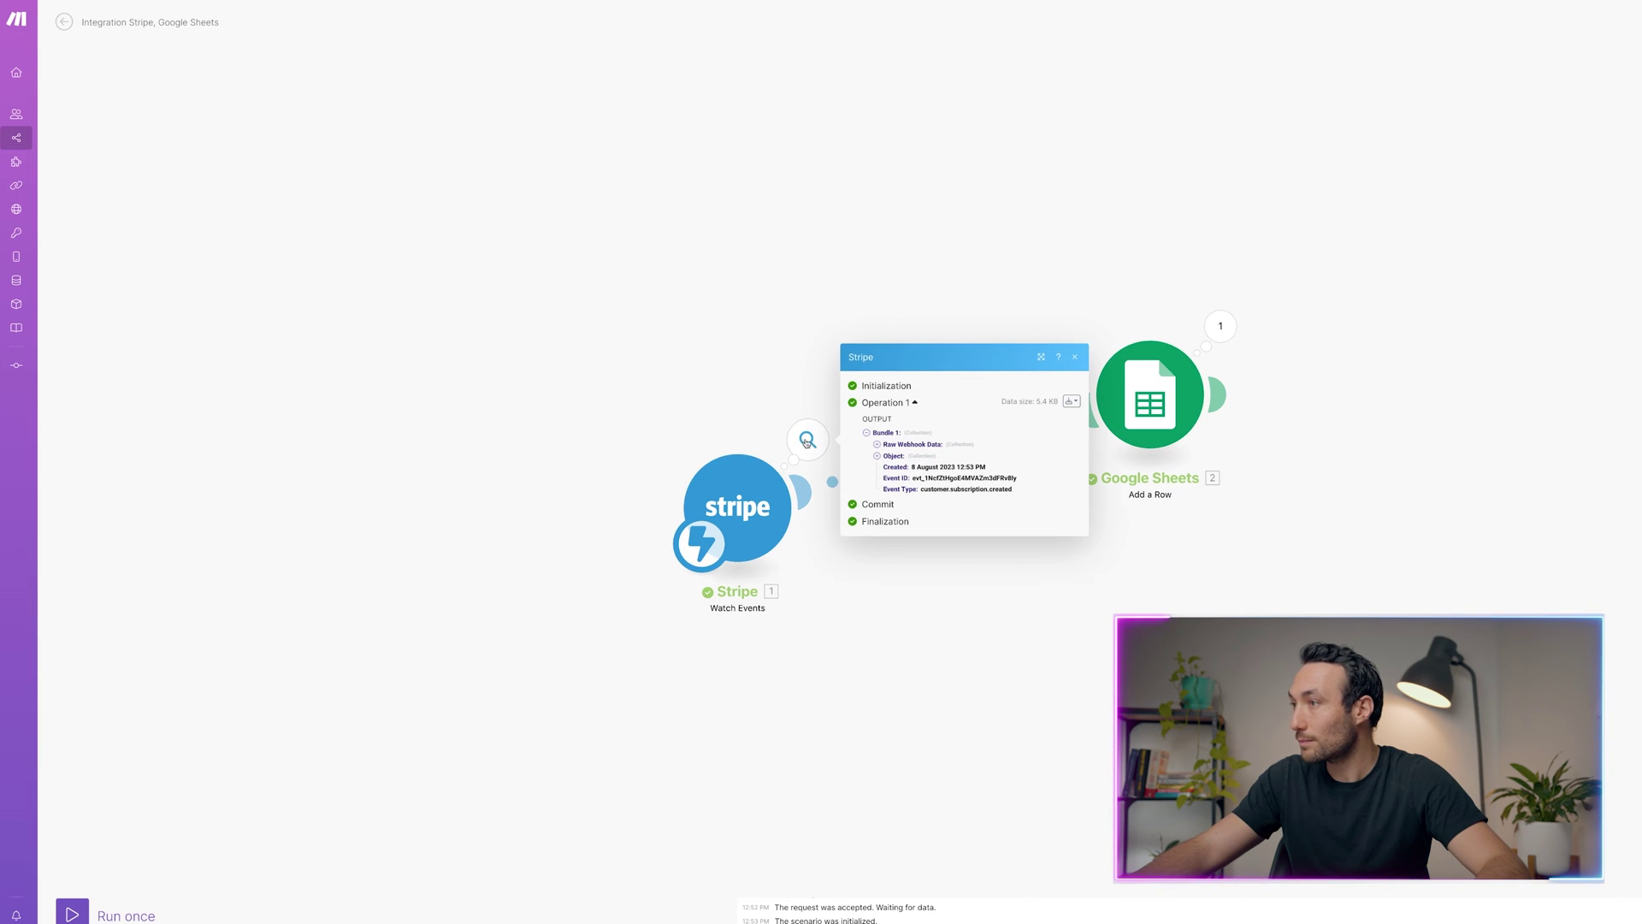
click(877, 445)
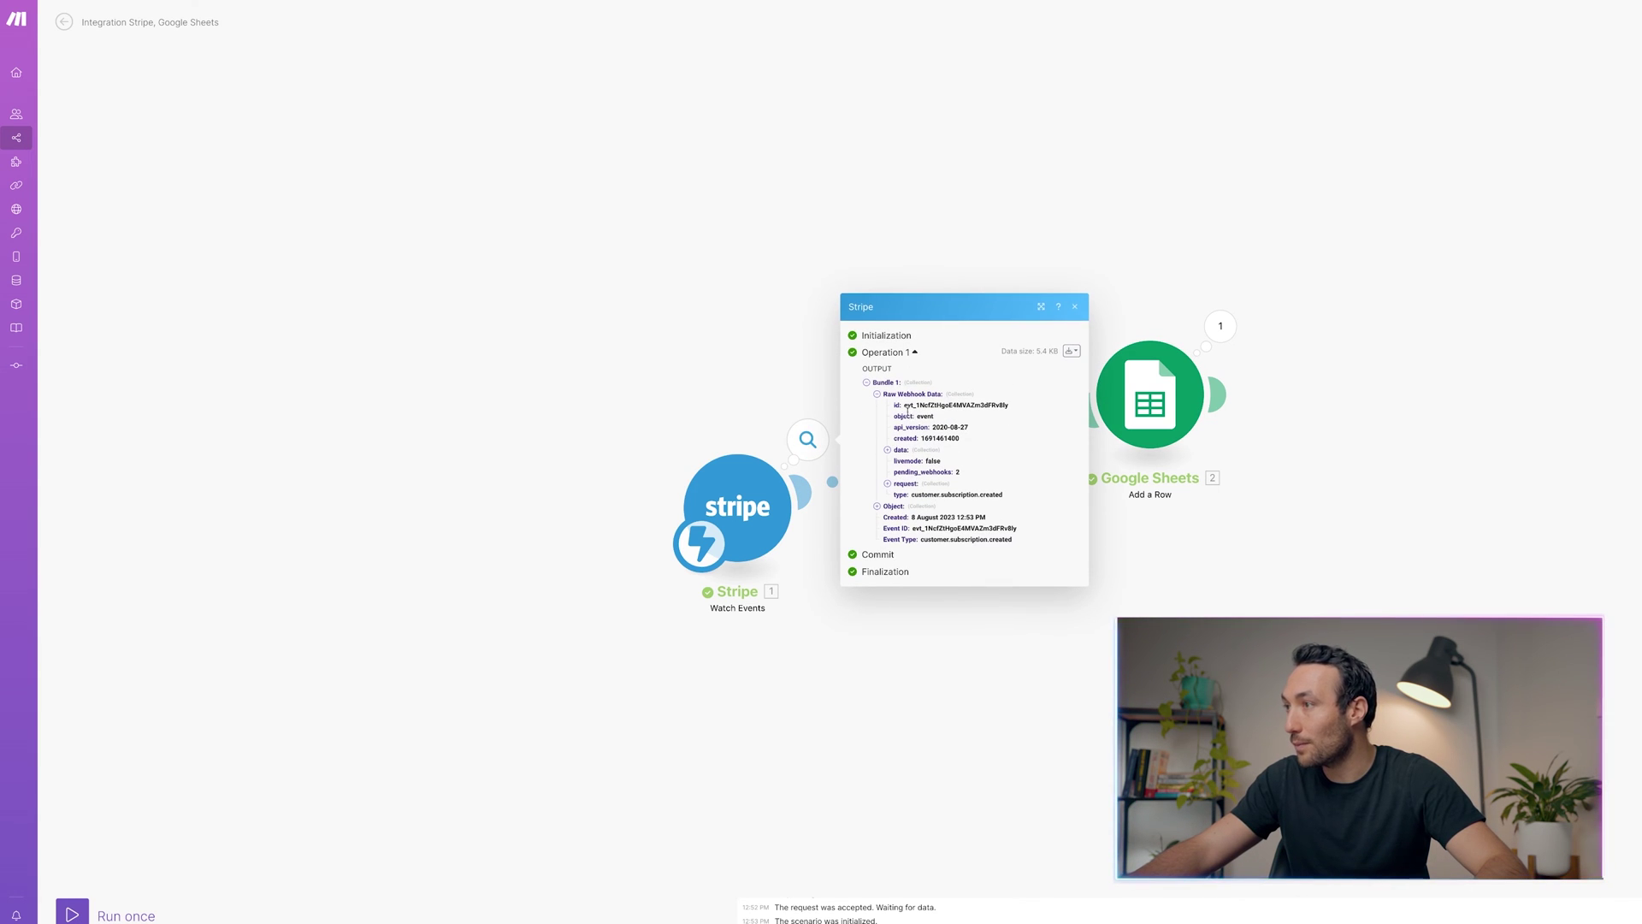
click(888, 450)
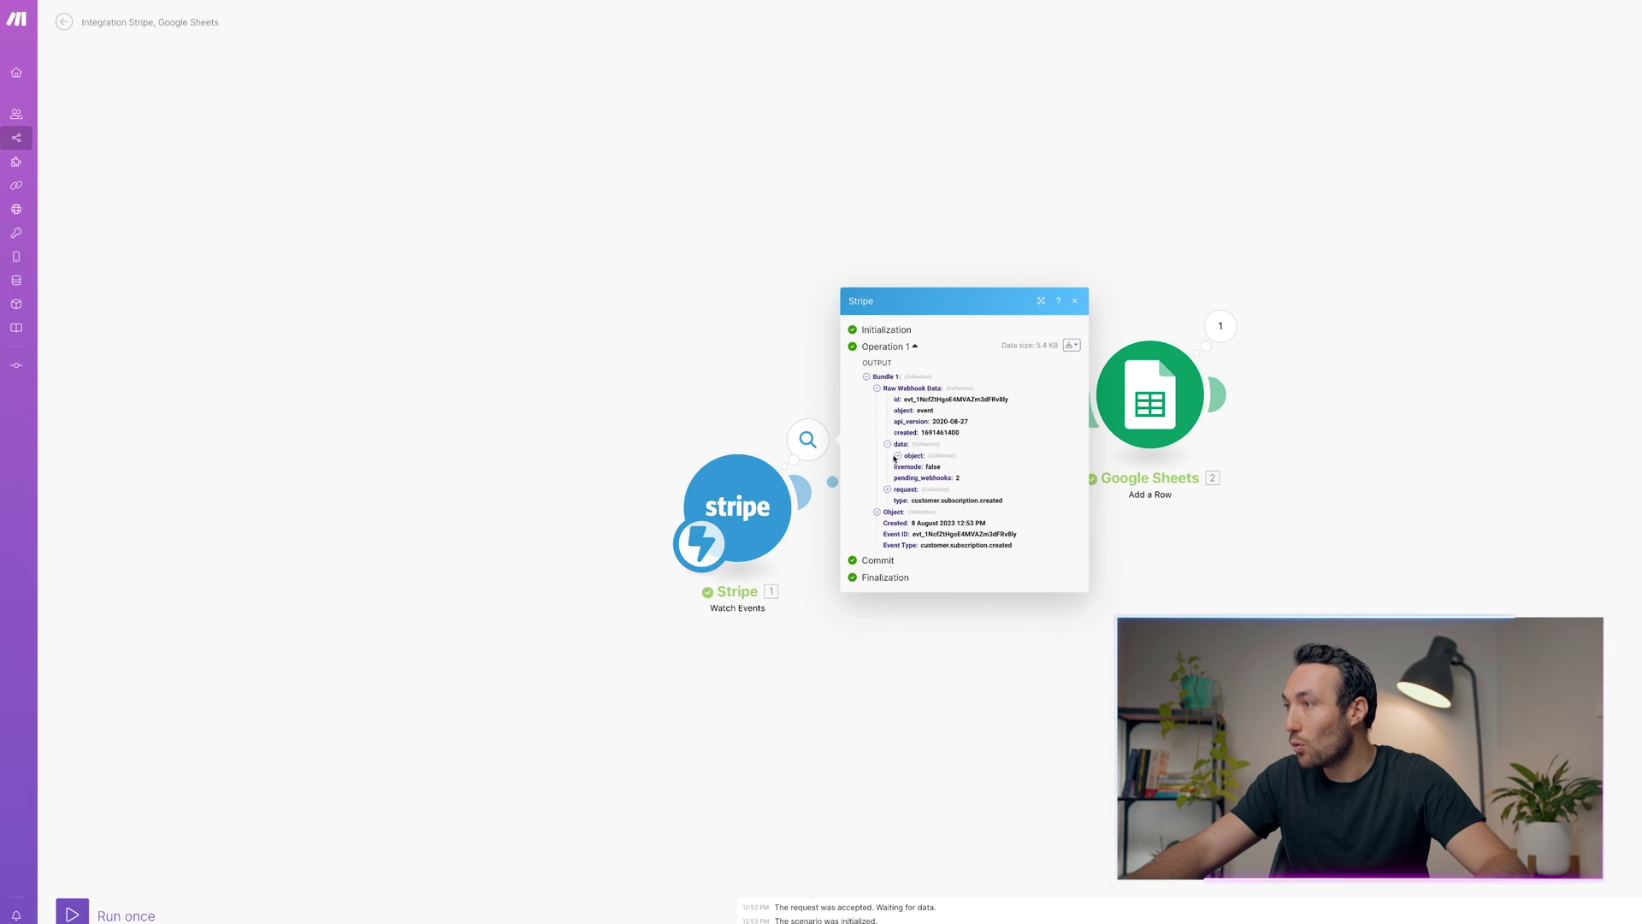
click(895, 455)
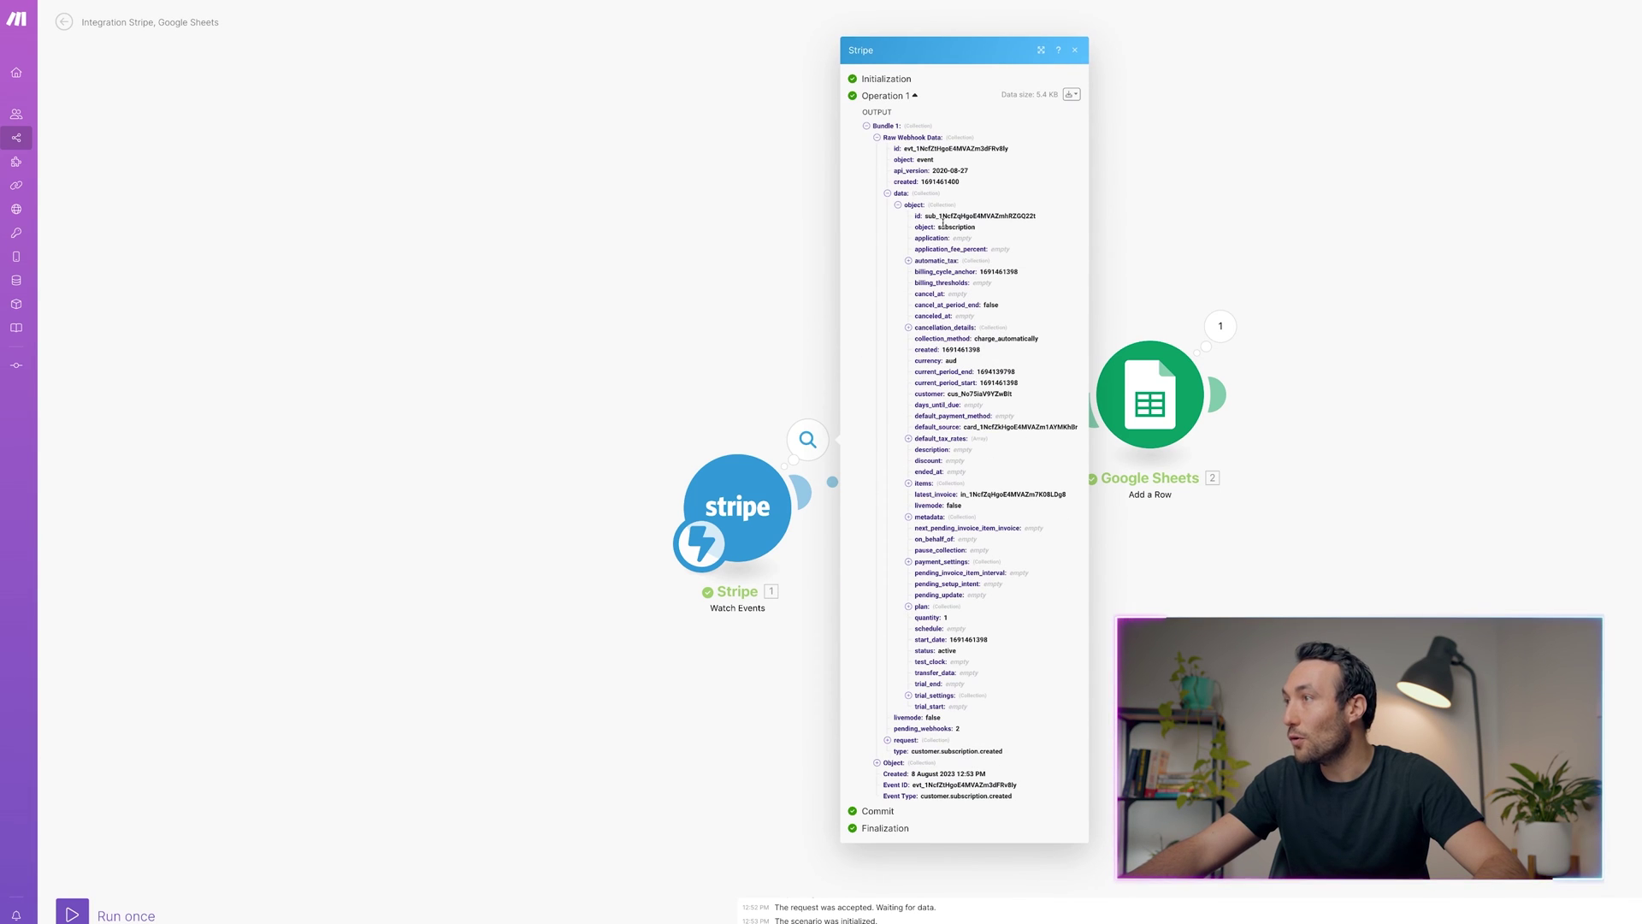
click(924, 260)
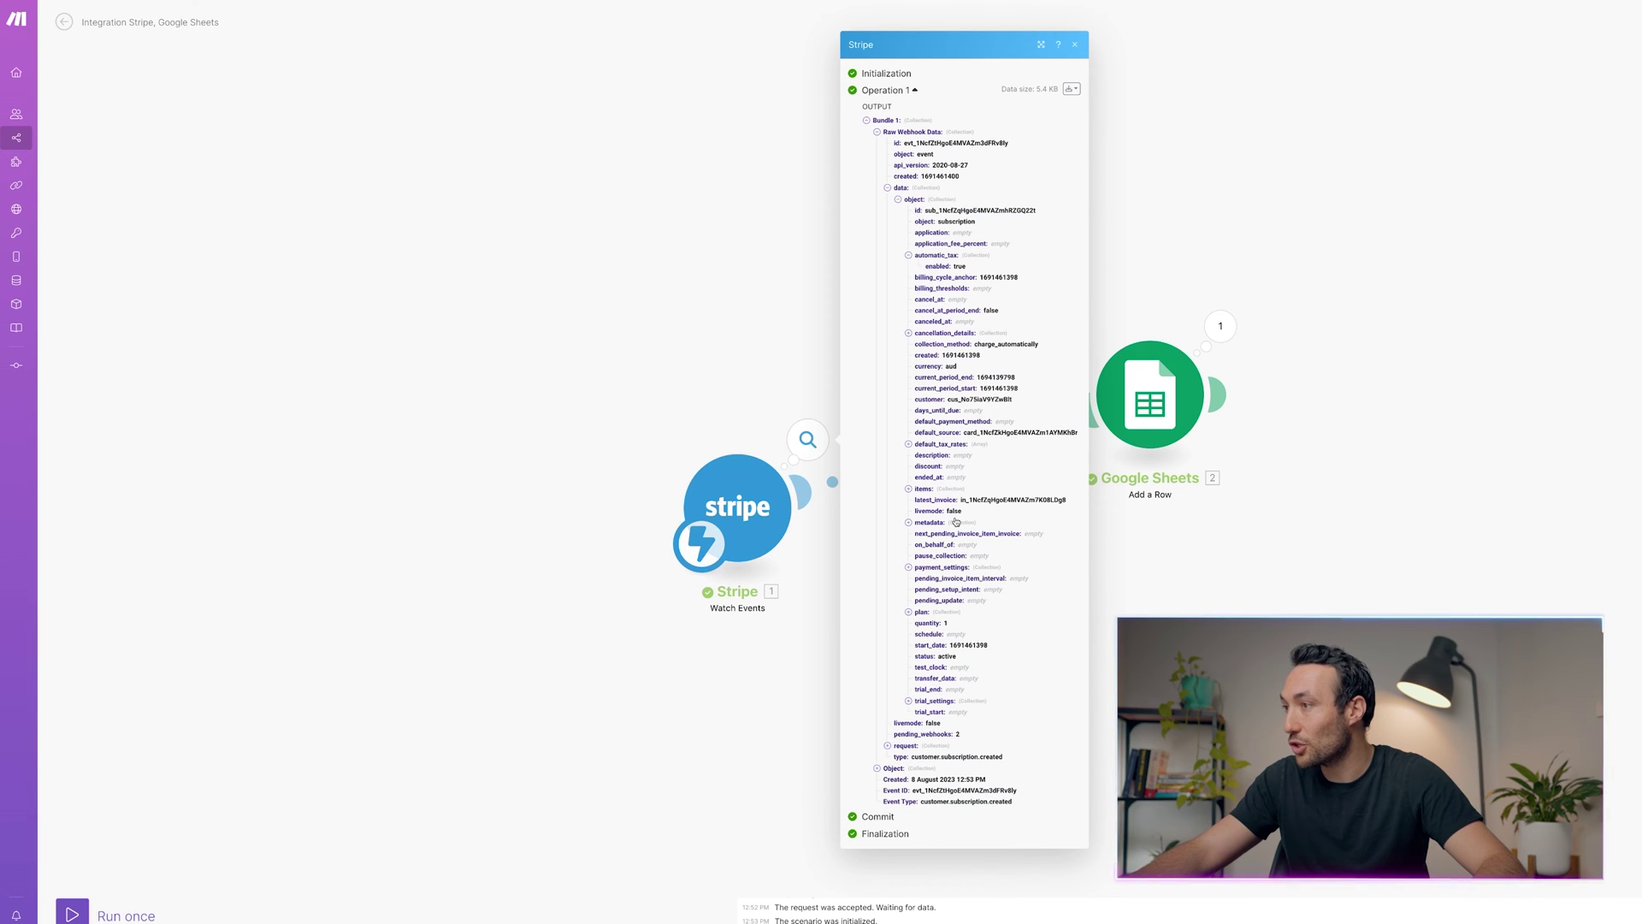
click(1221, 454)
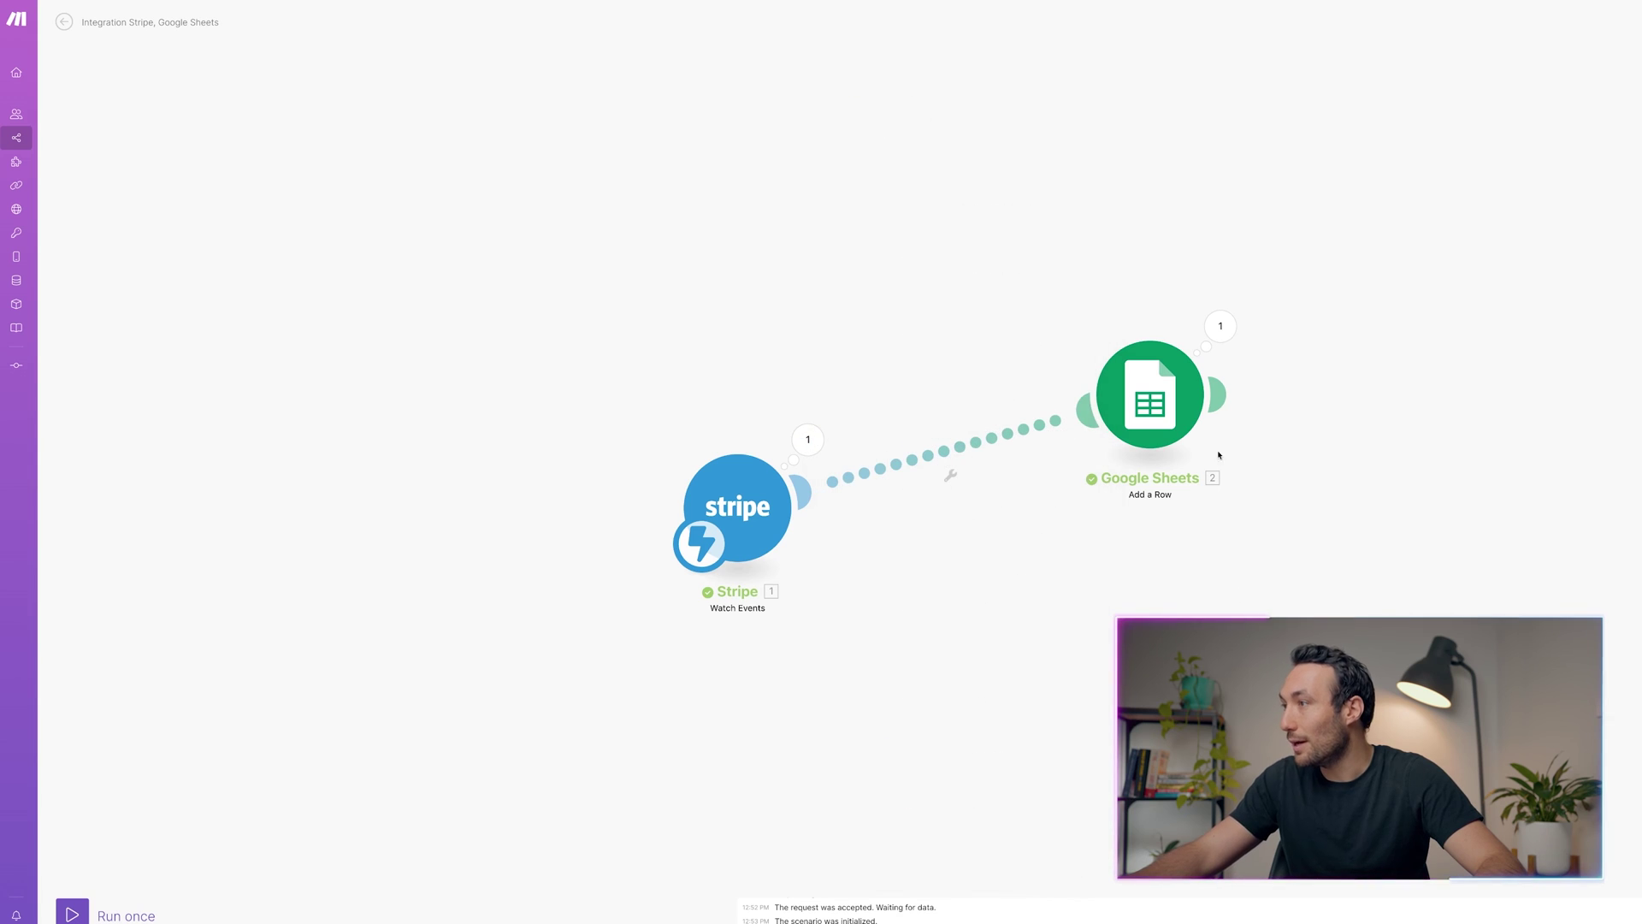
Find the Stripe object's Customer field and map it to column A in the Google Sheets module
click(1183, 412)
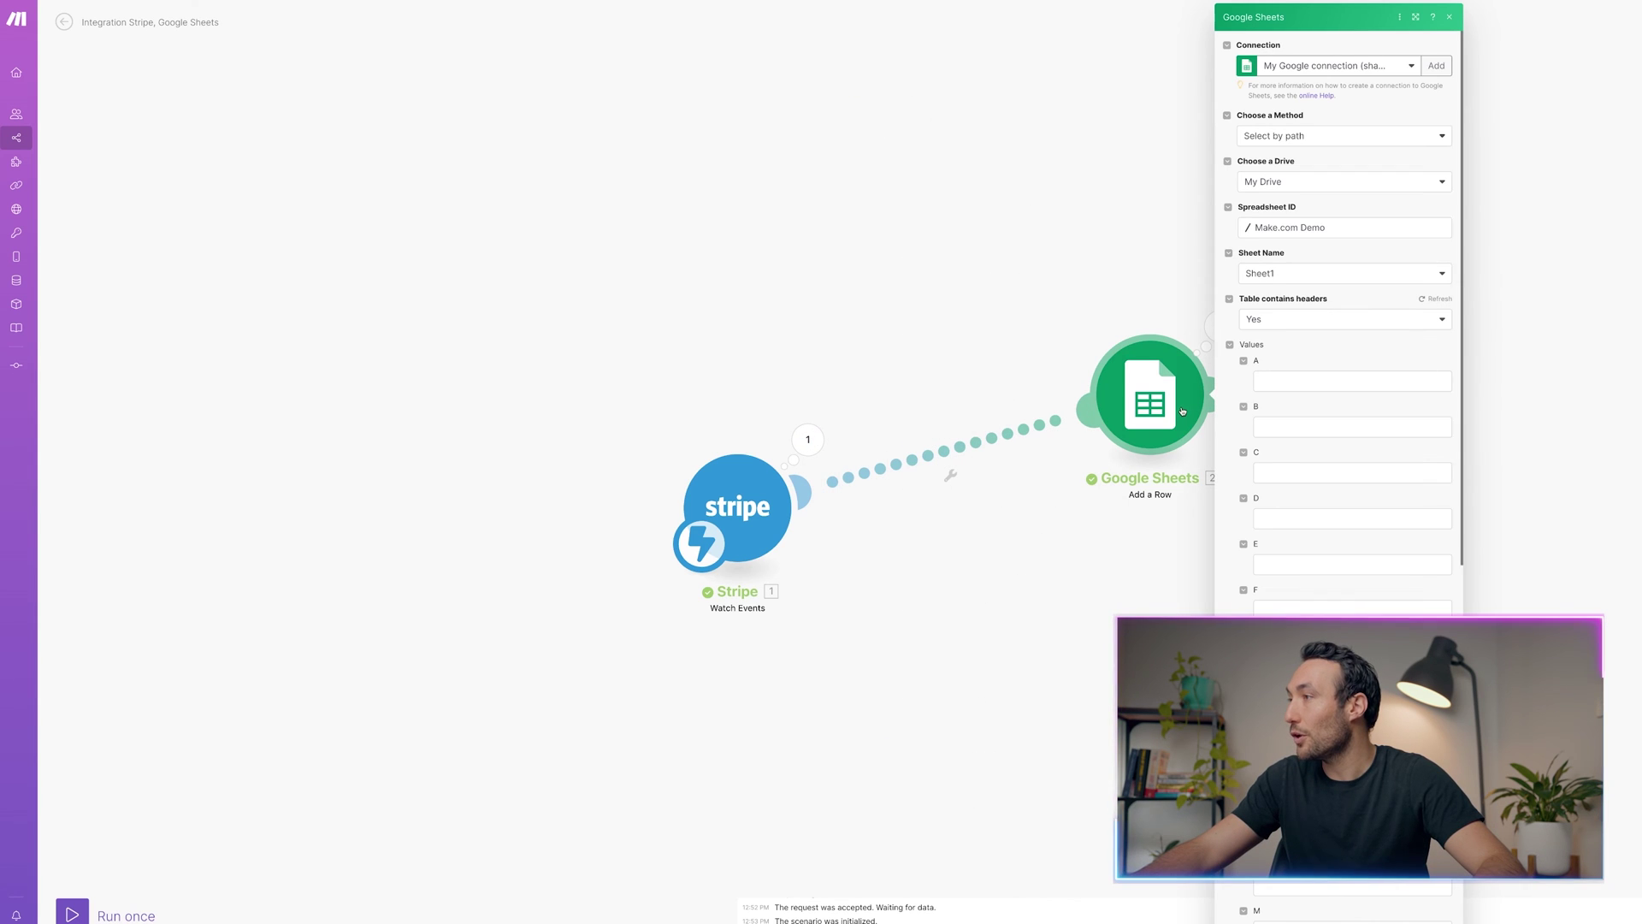
click(1280, 380)
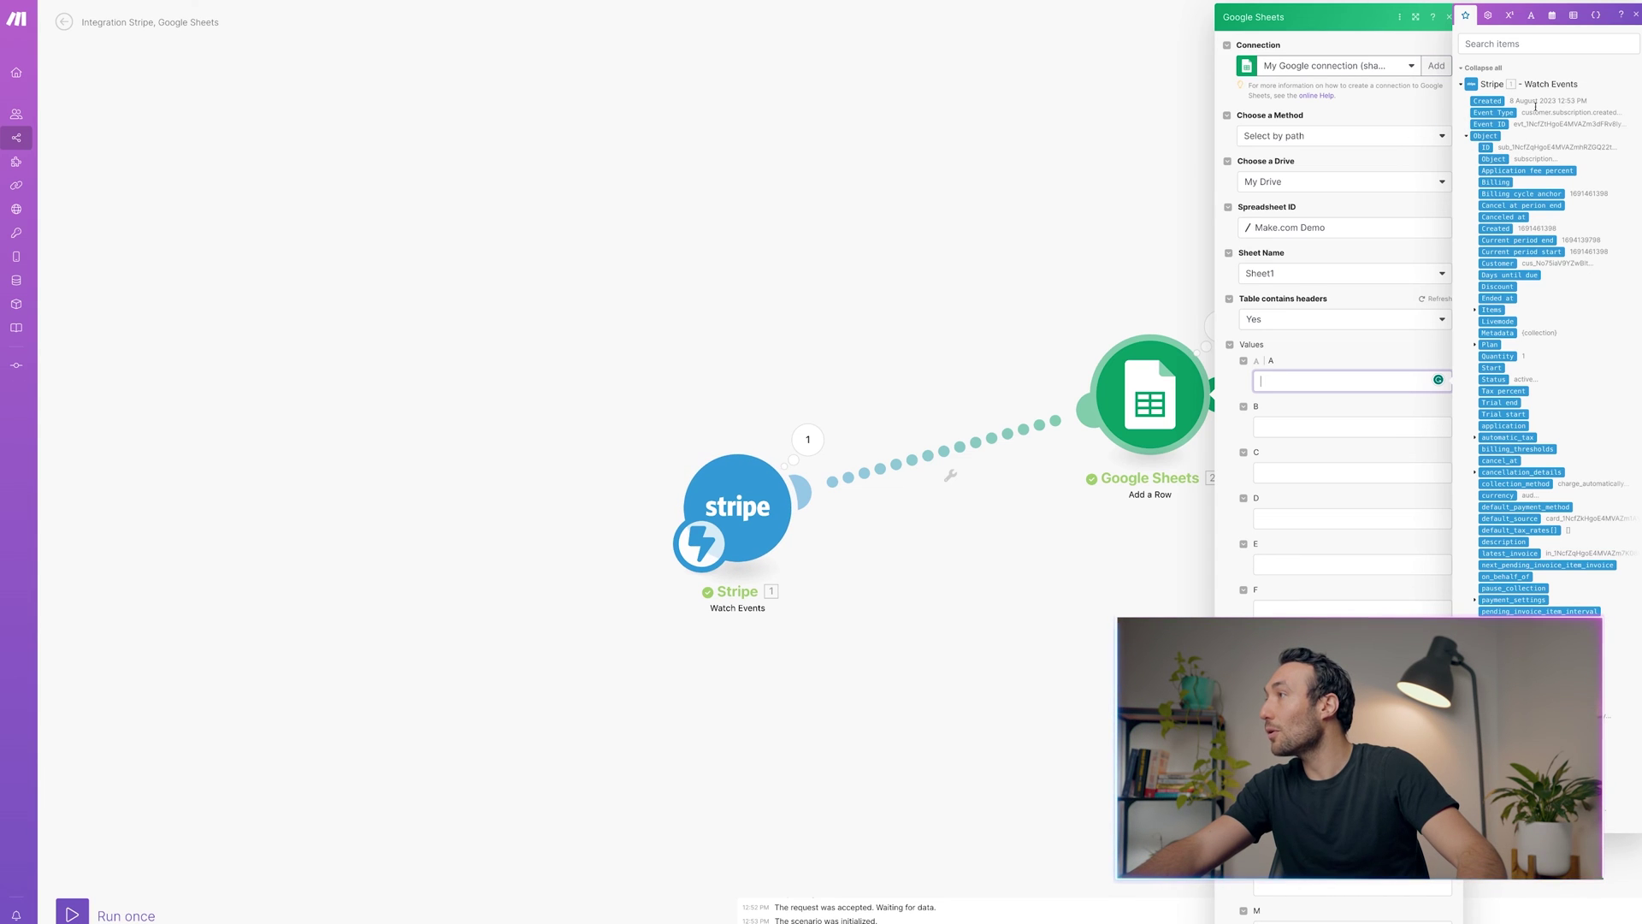
click(1532, 43)
text(cust)
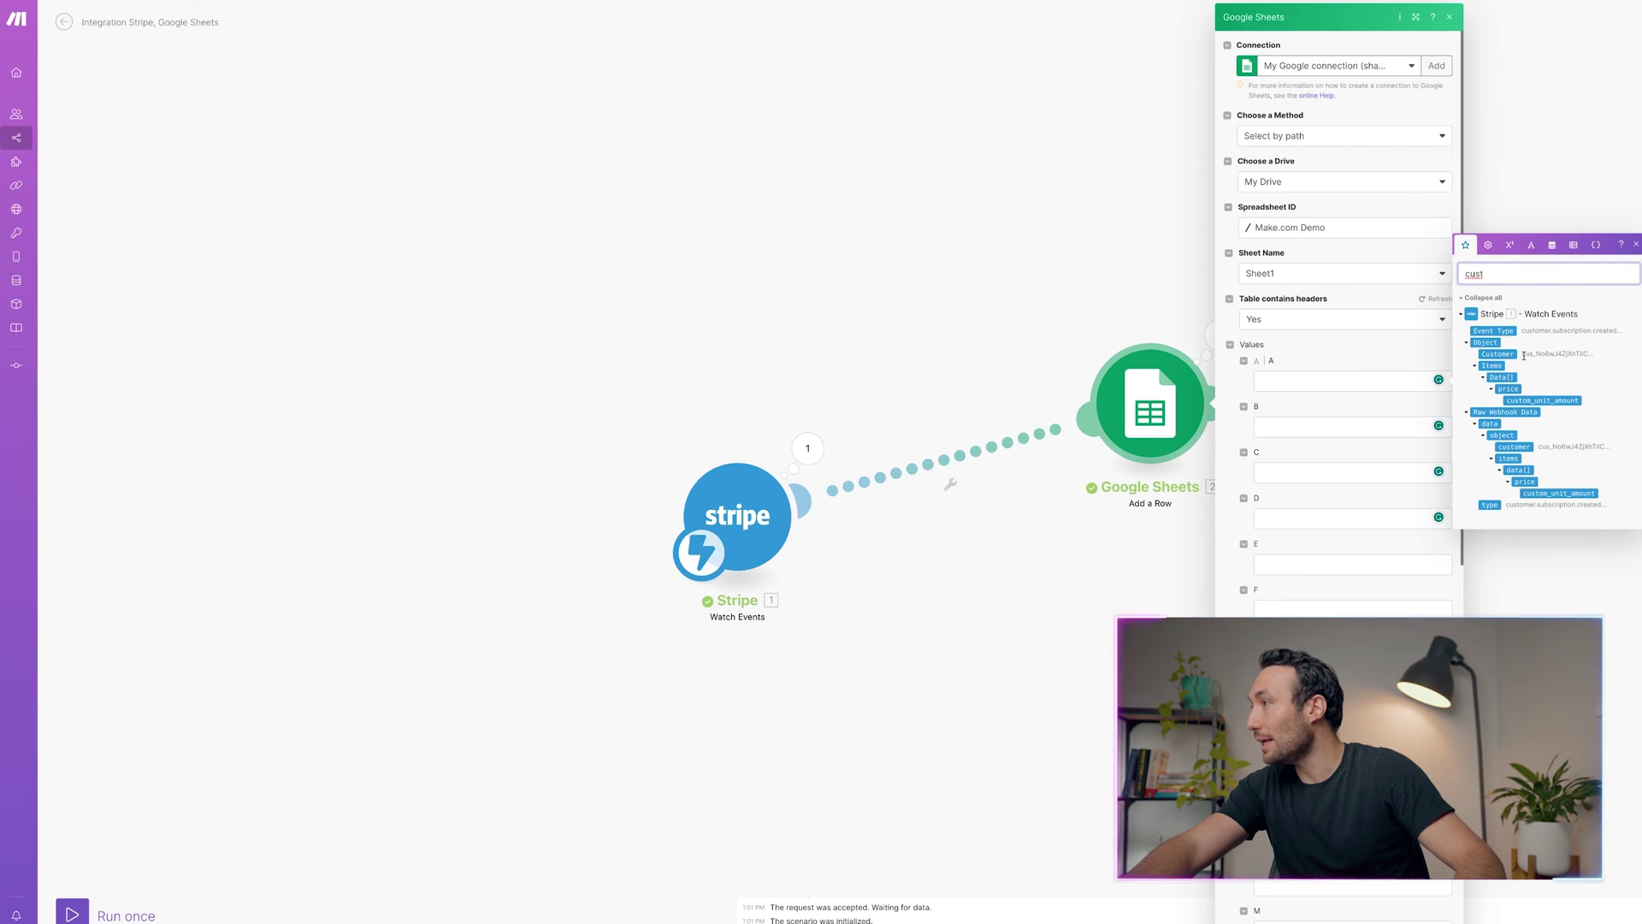
drag(1524, 354, 1572, 360)
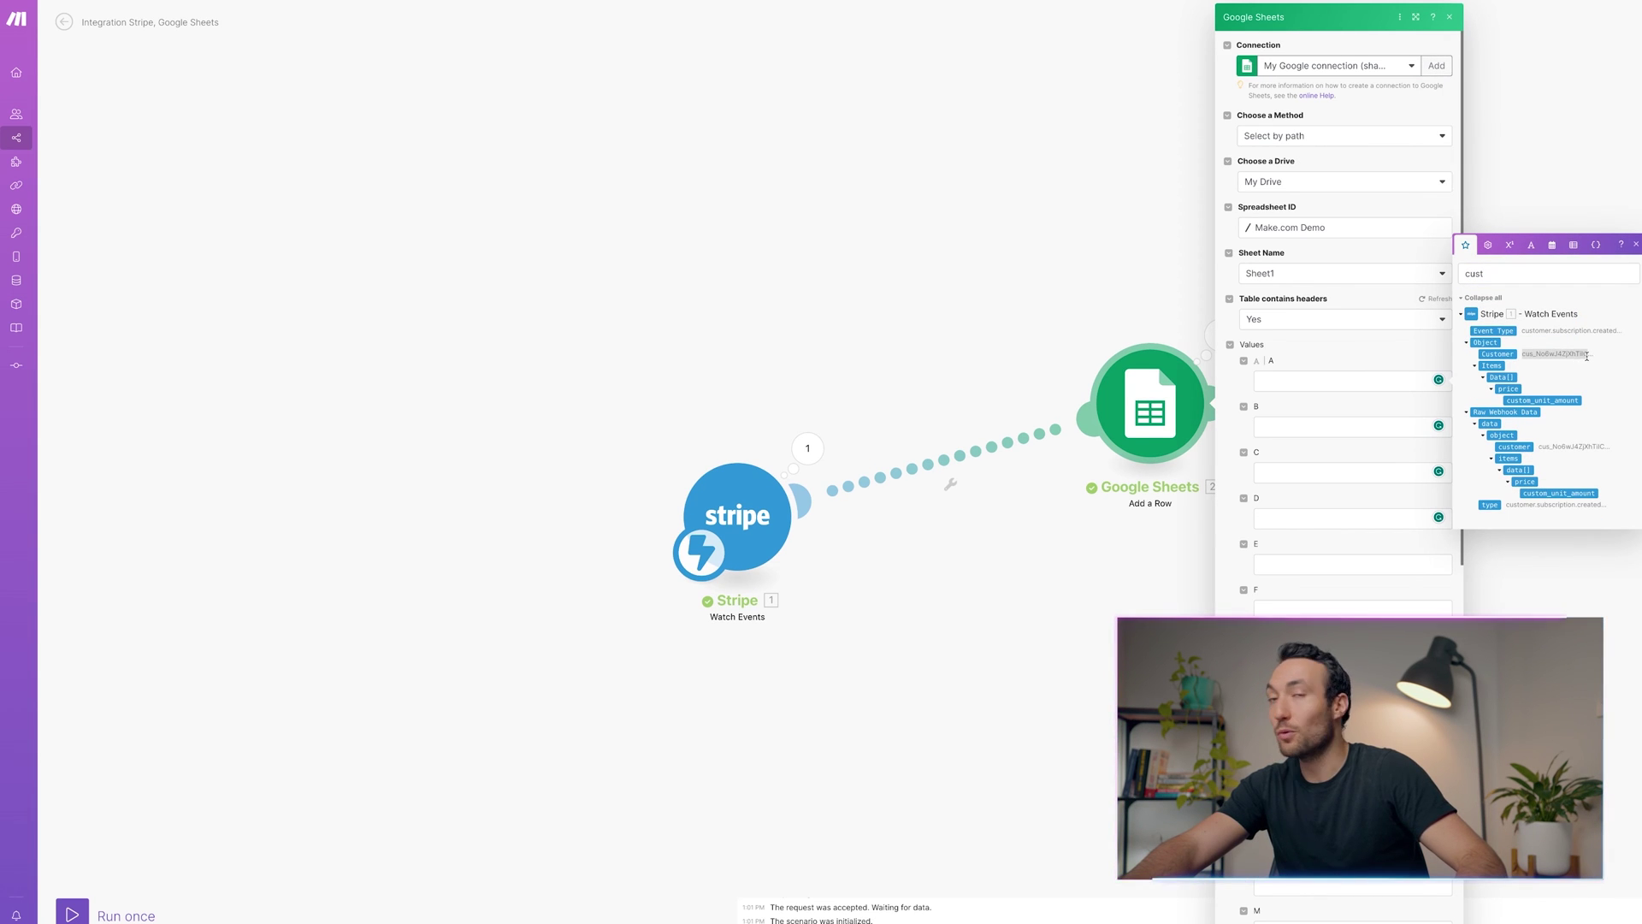
click(1591, 357)
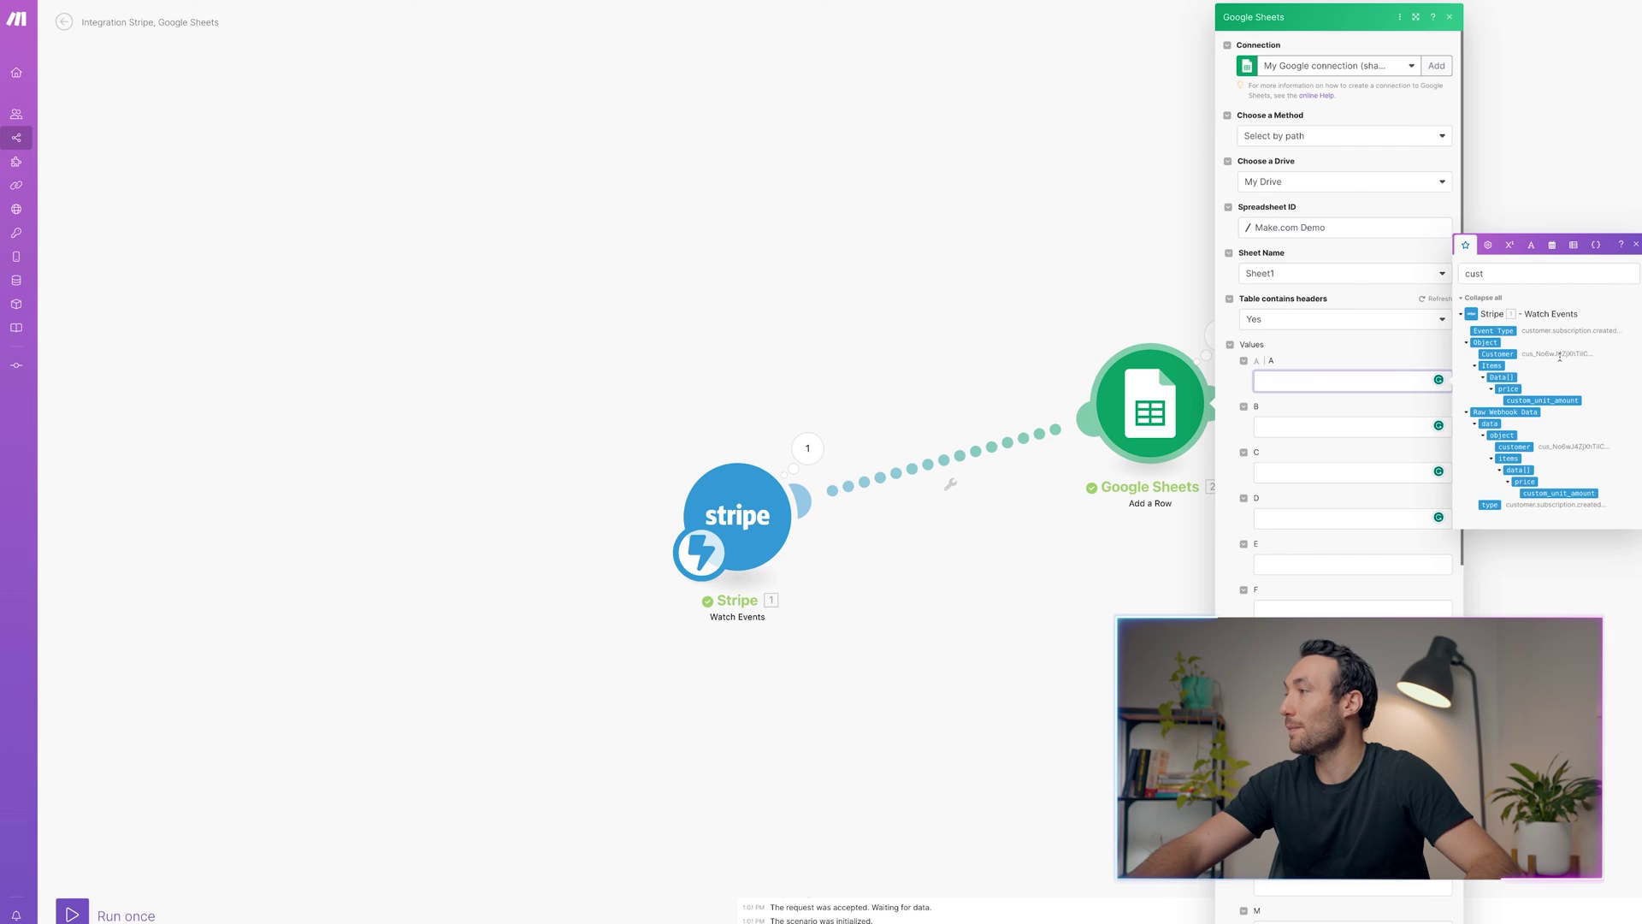
drag(1508, 355, 1347, 382)
drag(786, 415, 786, 416)
Search the Stripe fields for "star" and map the Raw Webhook Data start_date to column B
click(759, 475)
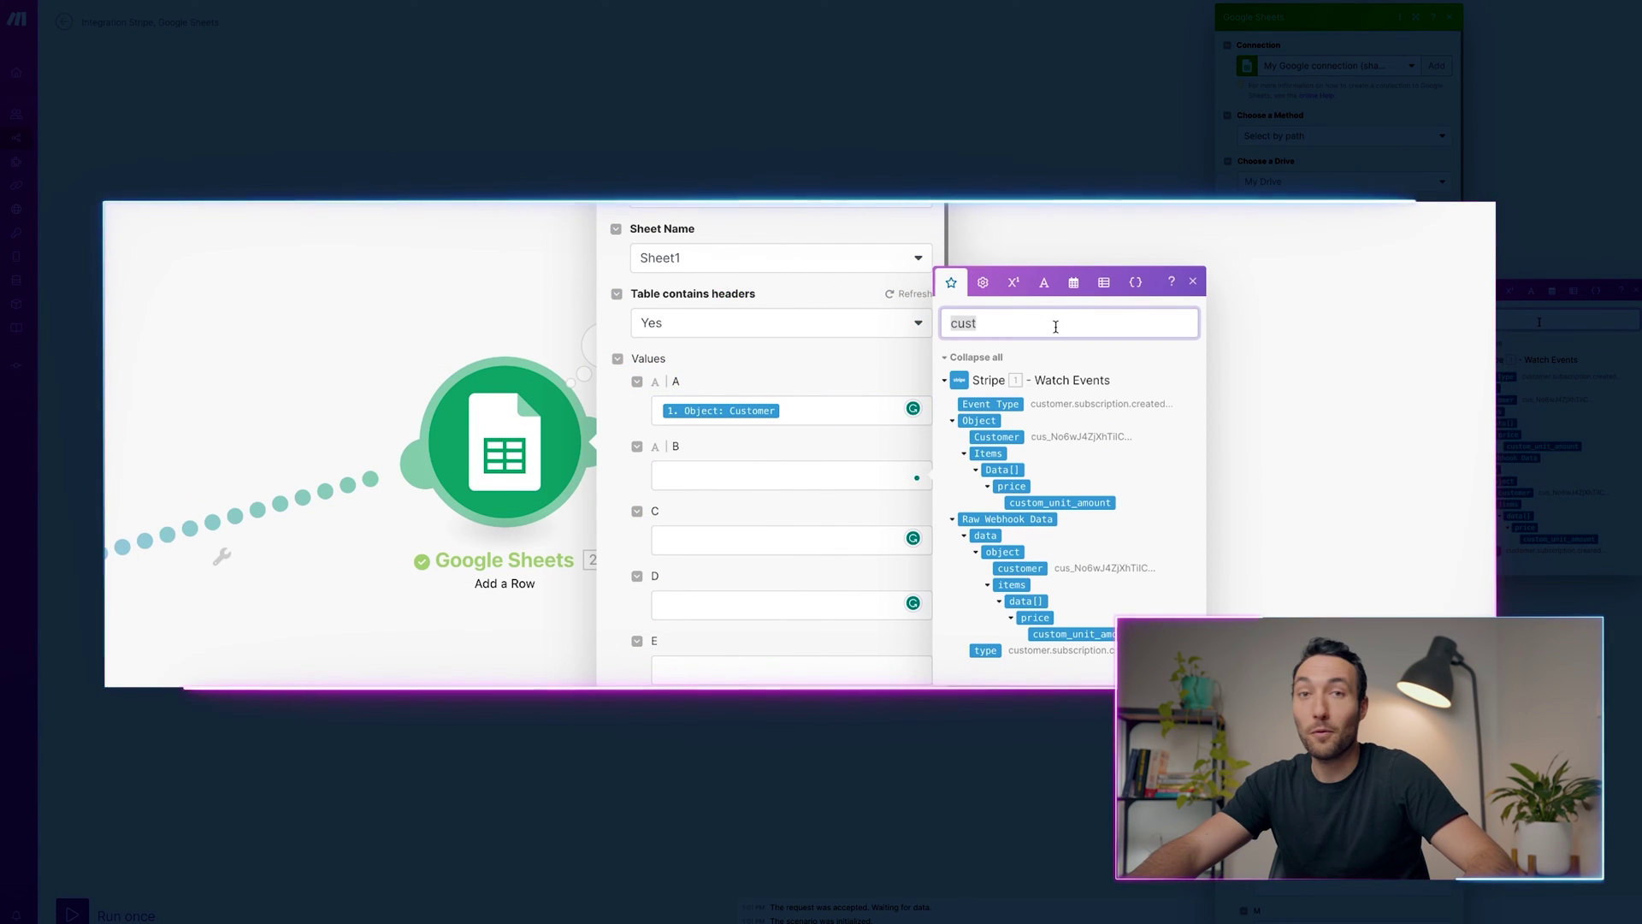
text(star)
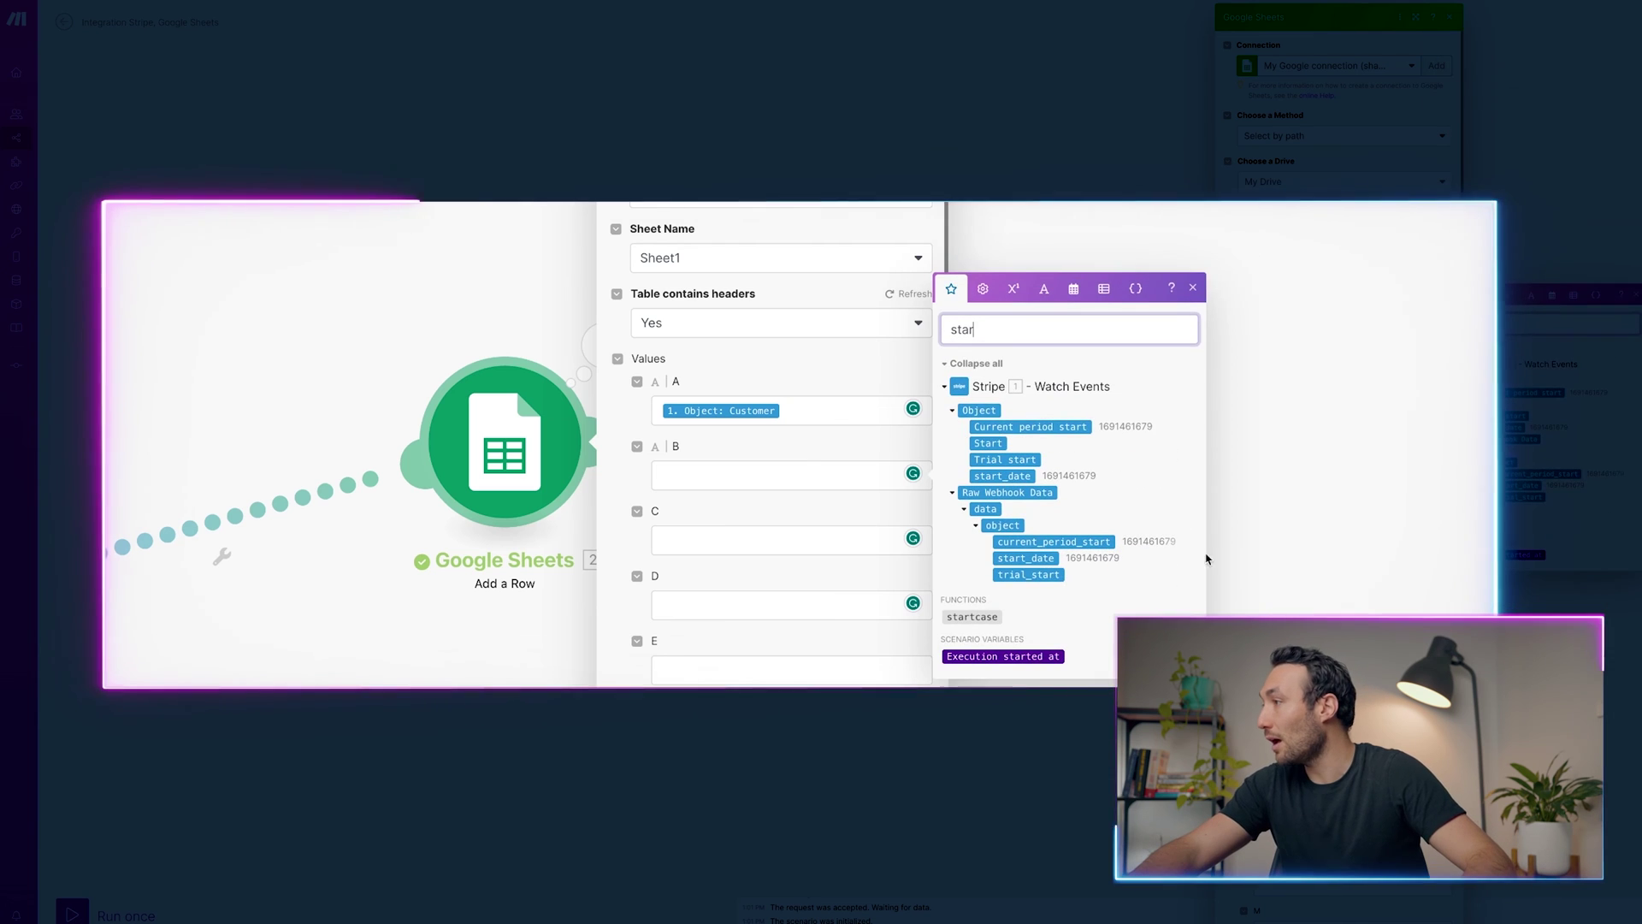
drag(1037, 557, 841, 485)
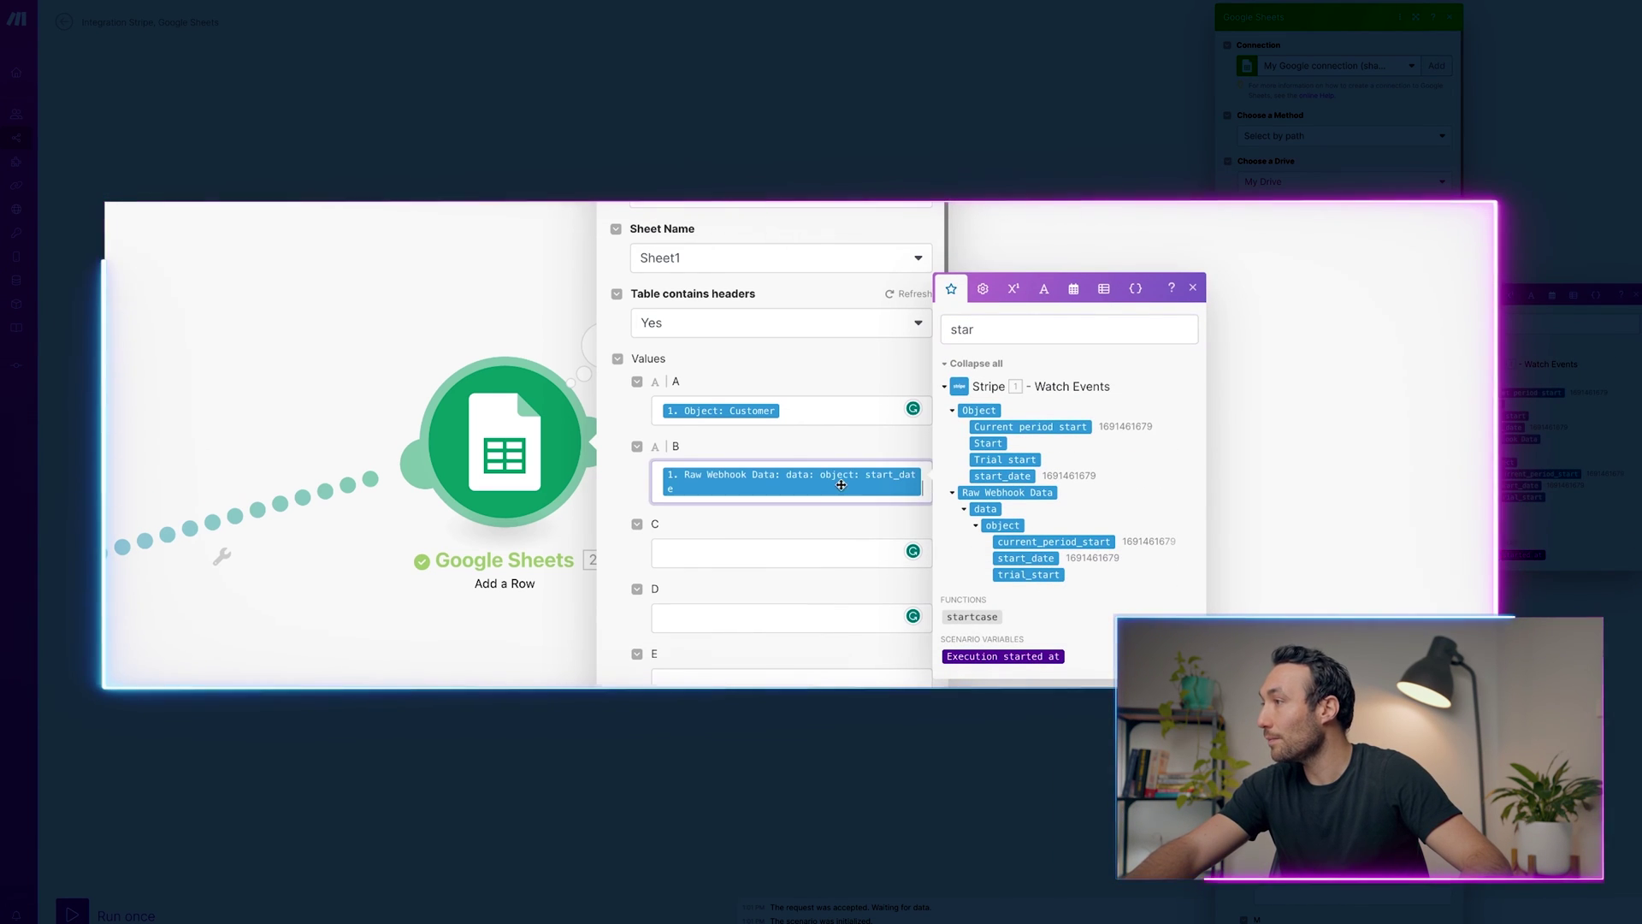
Search the Stripe fields for "end", map the Object's Current period end to column C, and close the Google Sheets module
double_click(1006, 338)
text(end)
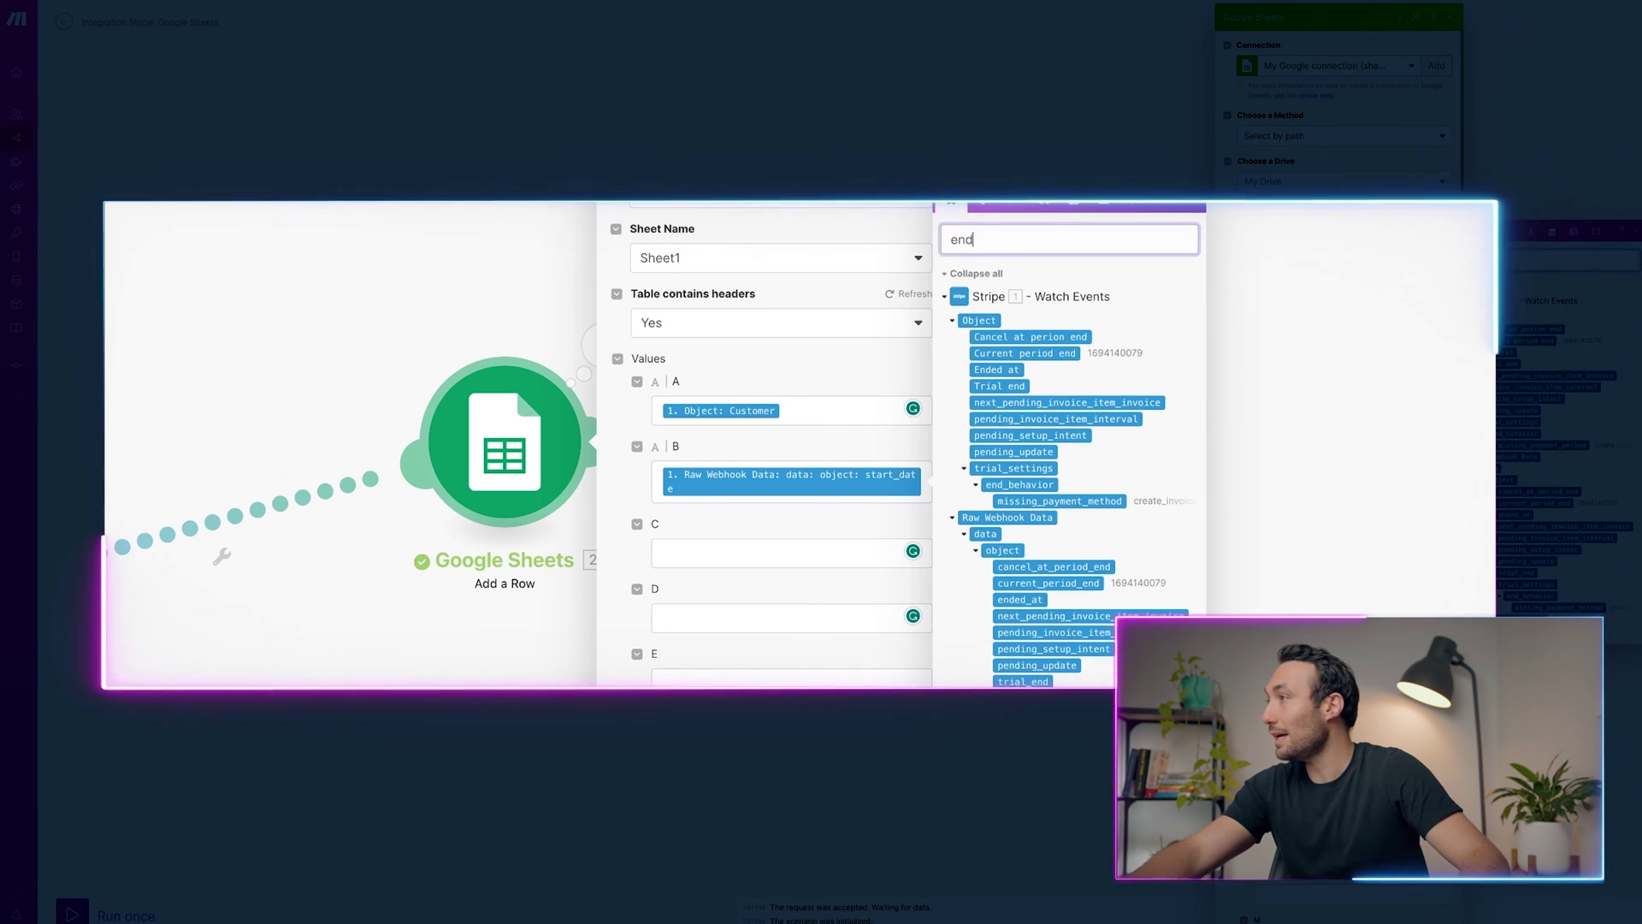
drag(1025, 353, 824, 547)
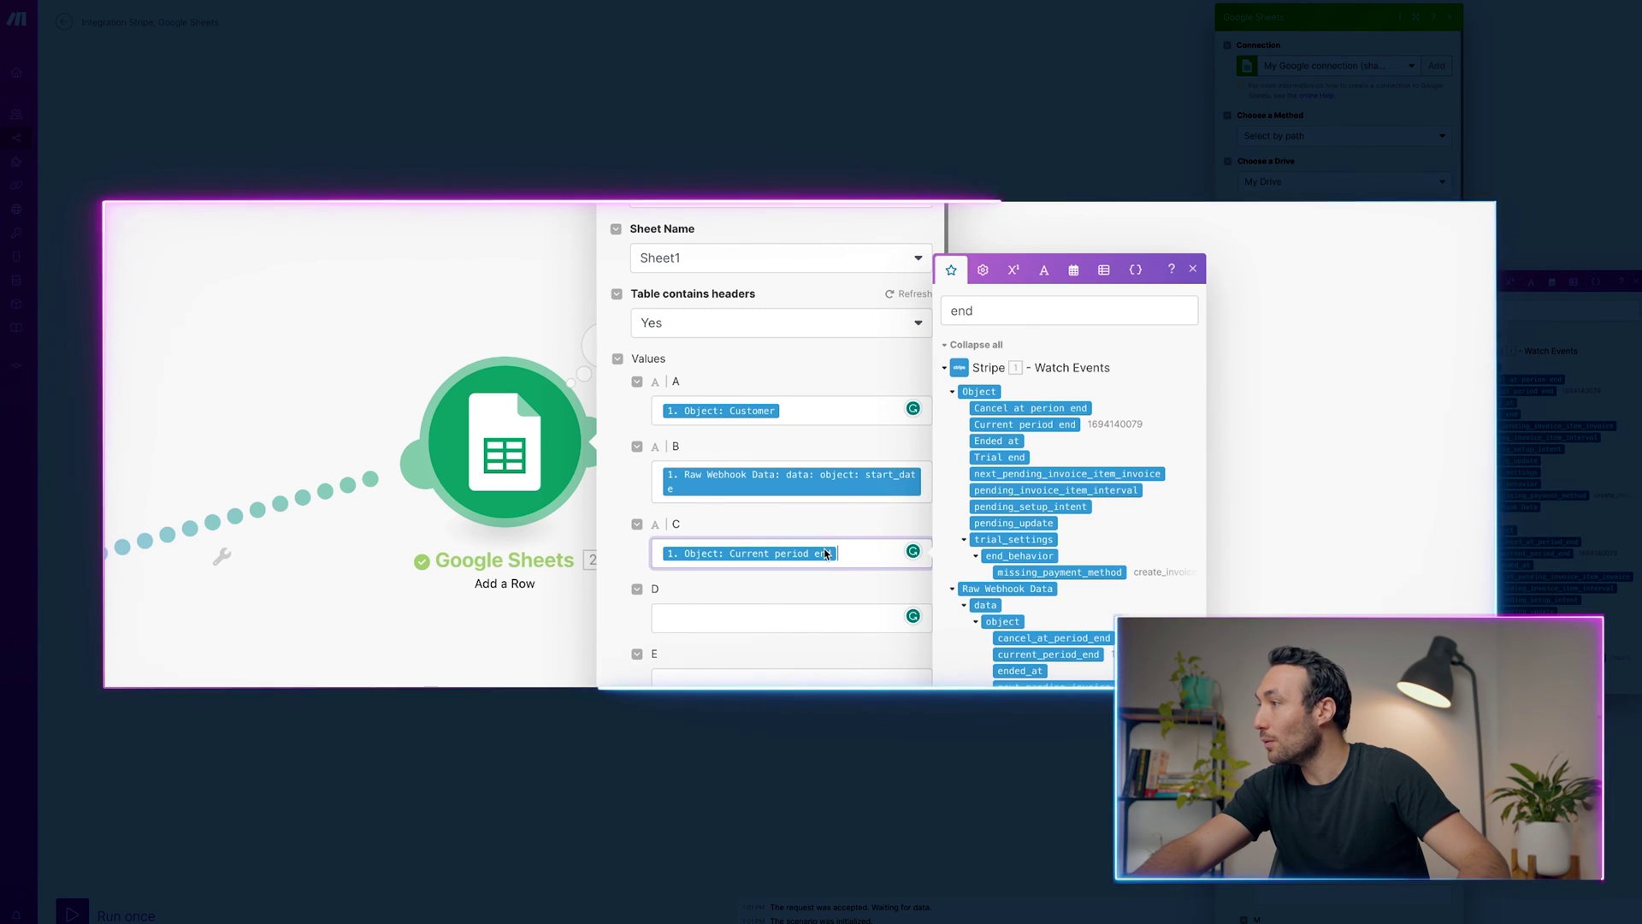
click(797, 617)
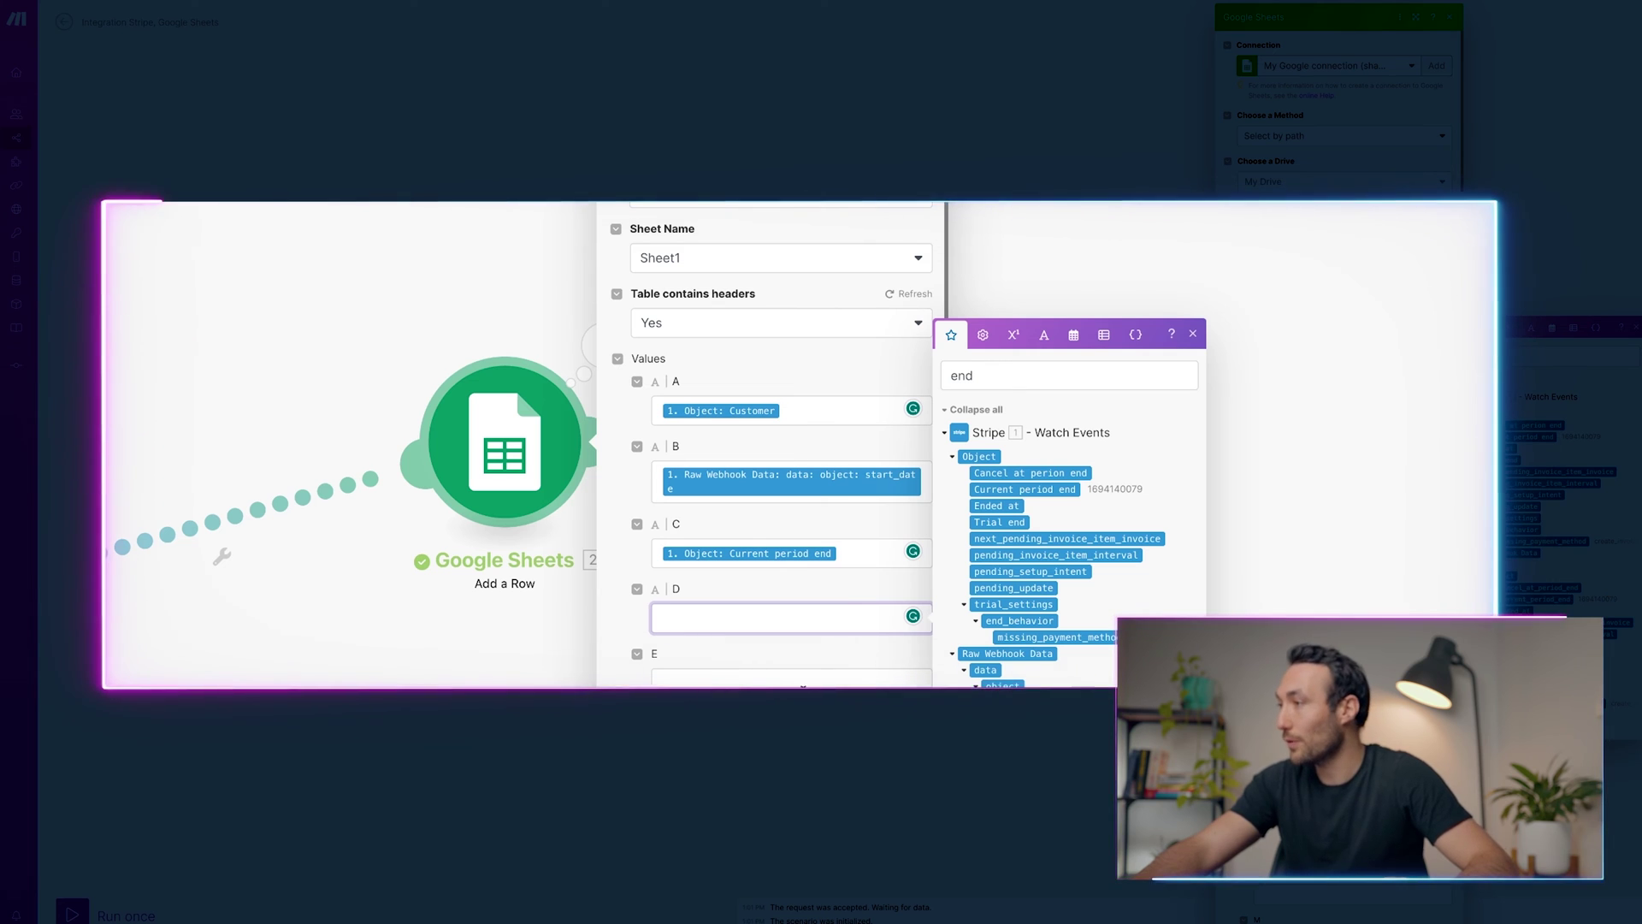
key(Escape)
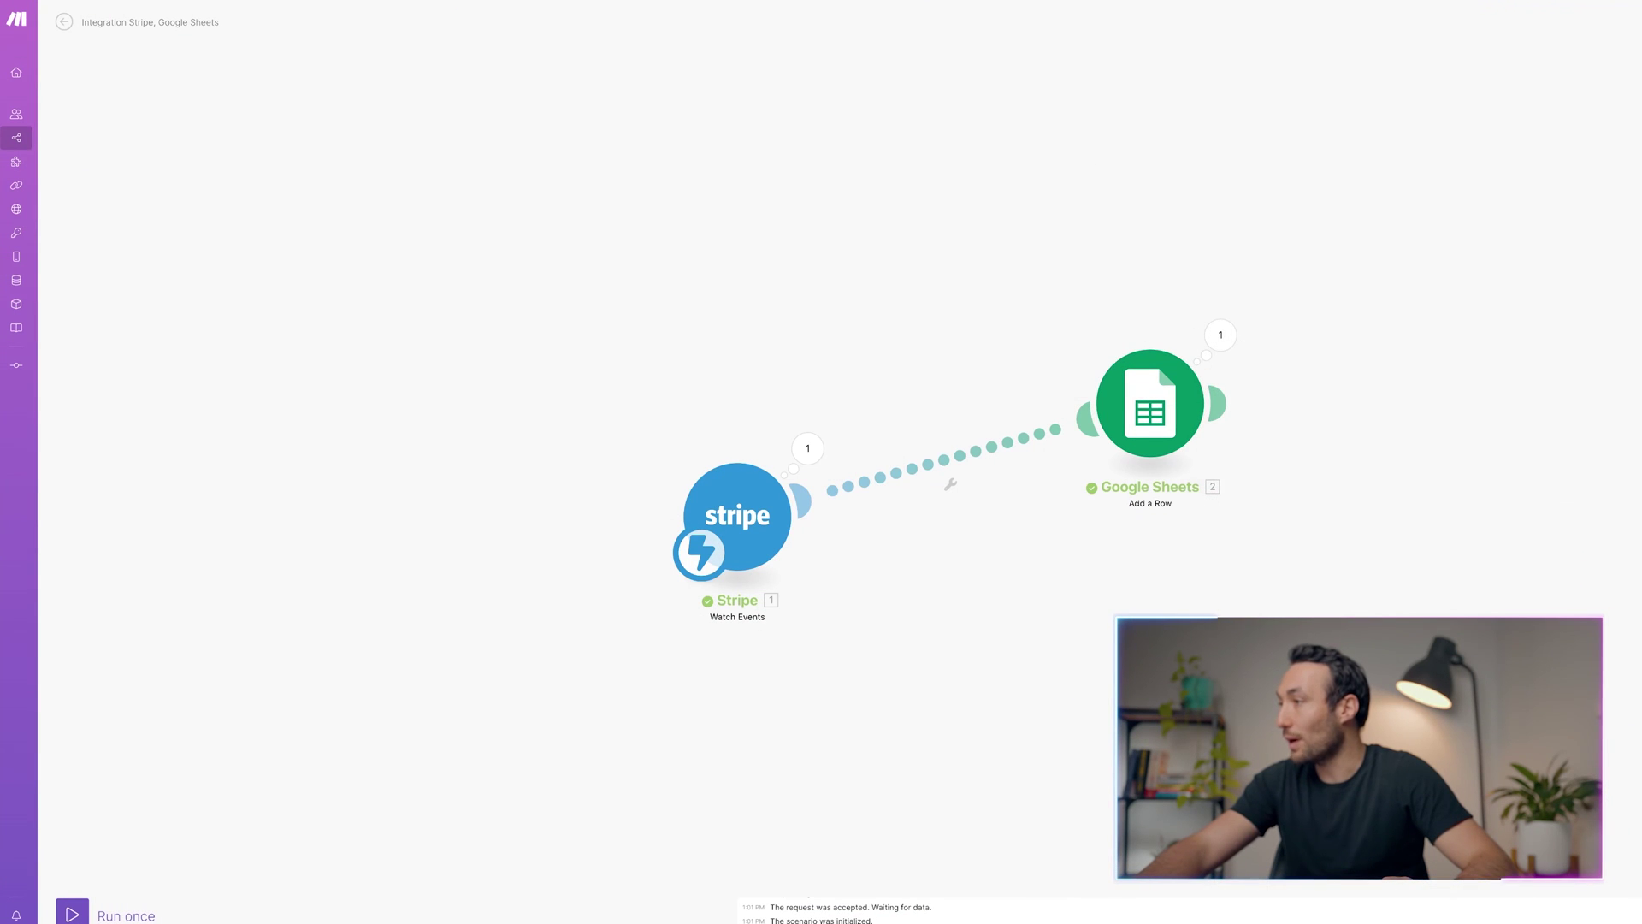
Run the scenario once and cancel the test customer's active ReadyKids App subscription in Stripe
click(75, 913)
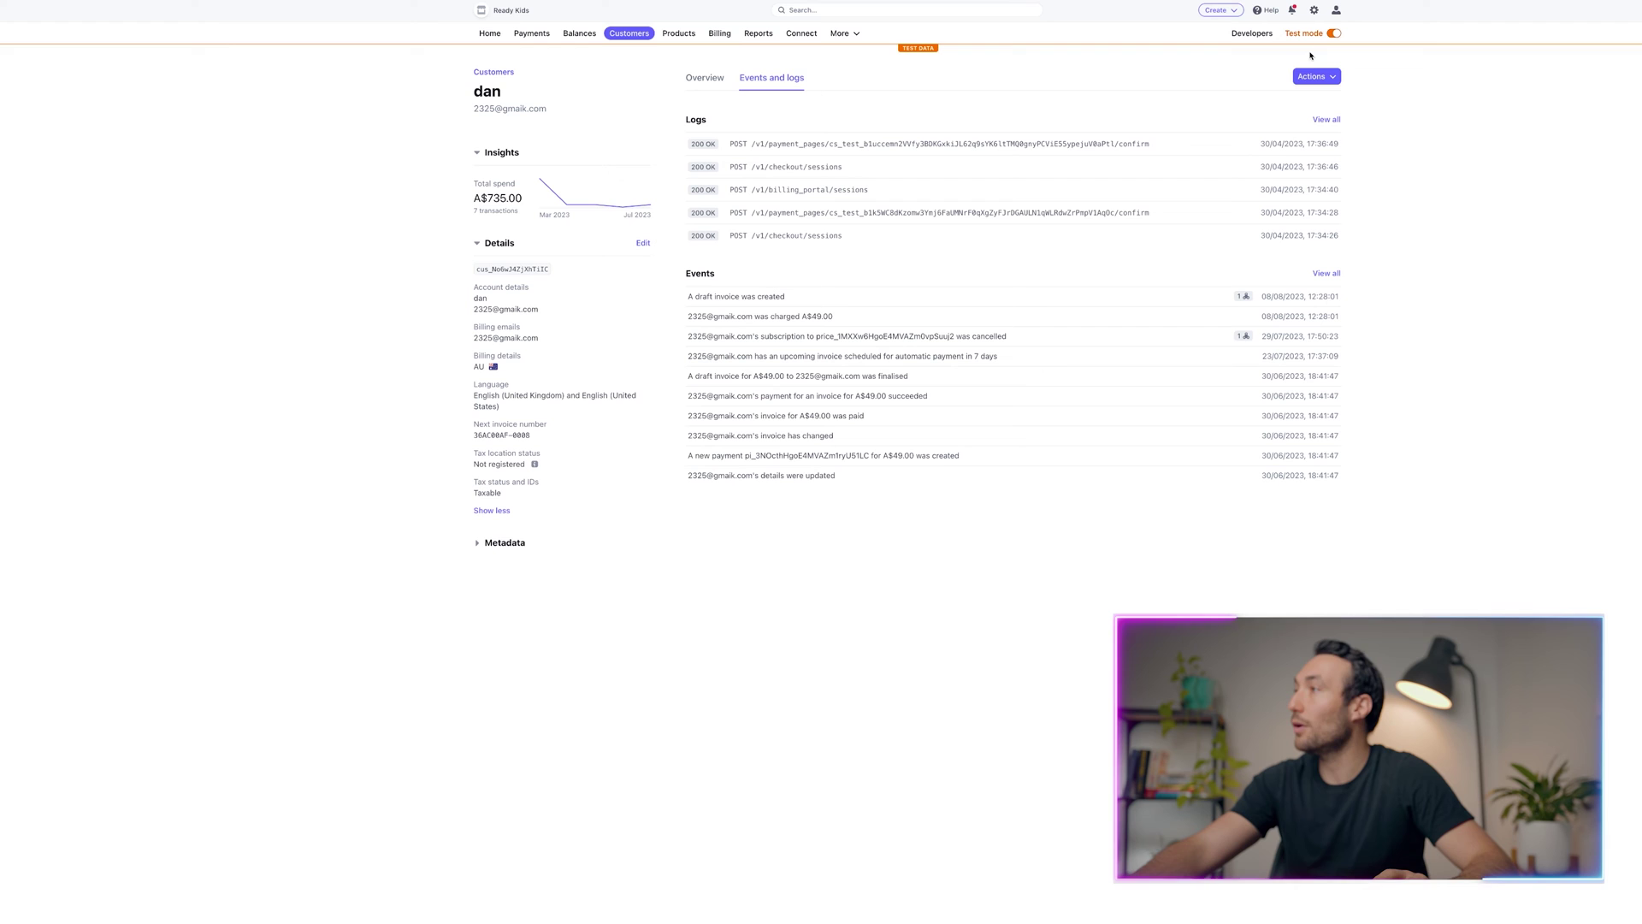
click(700, 81)
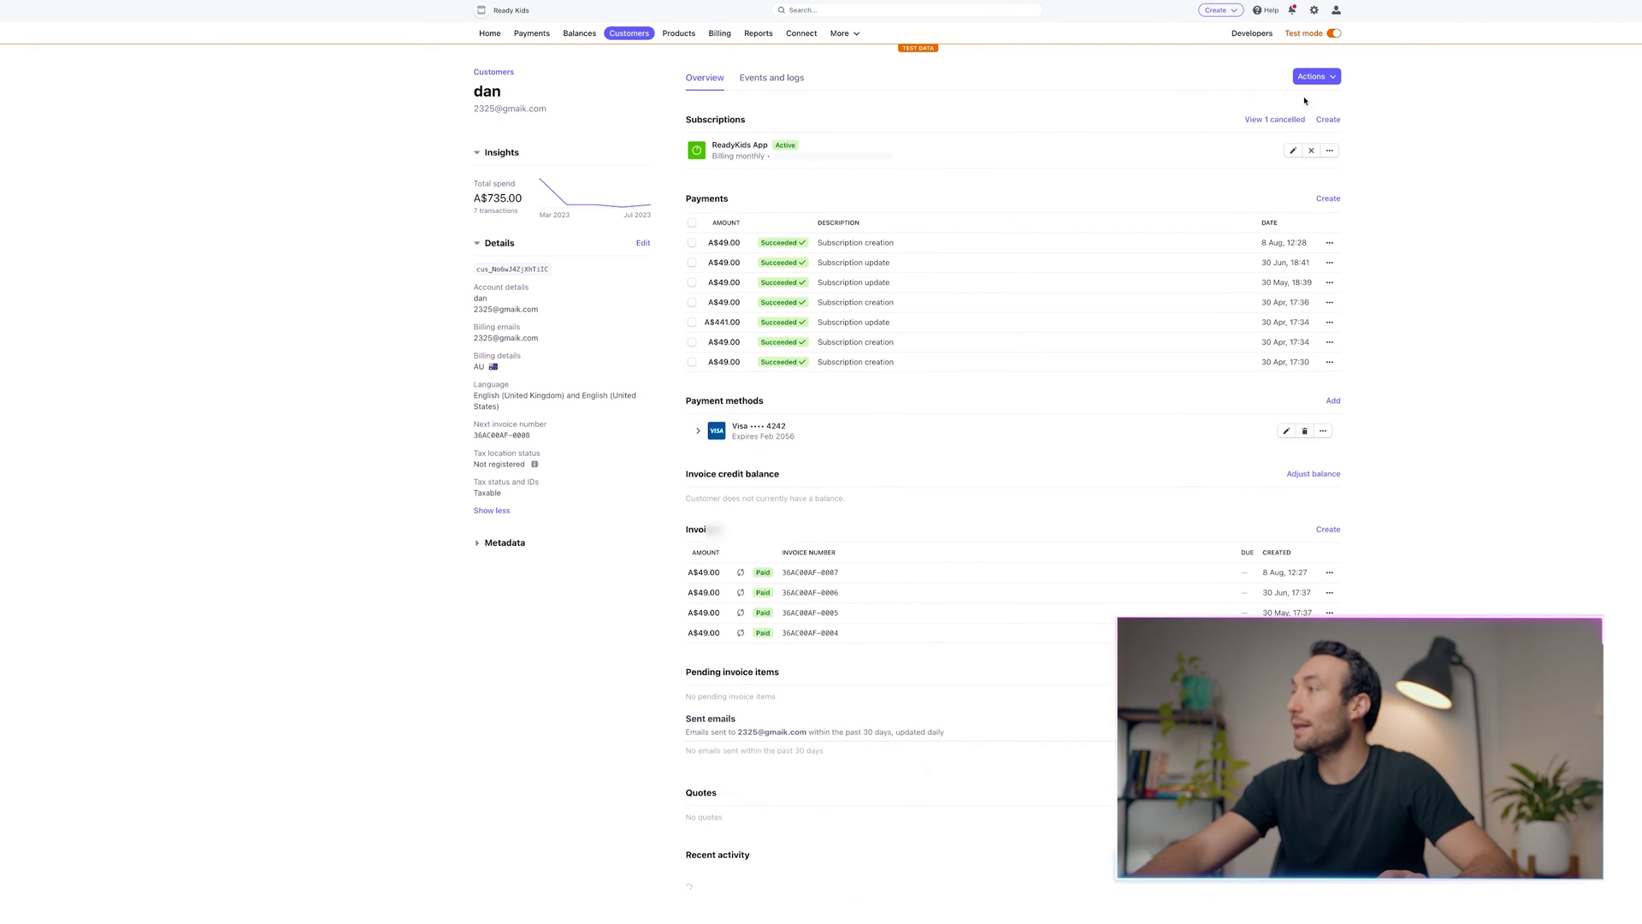
click(1313, 152)
click(999, 426)
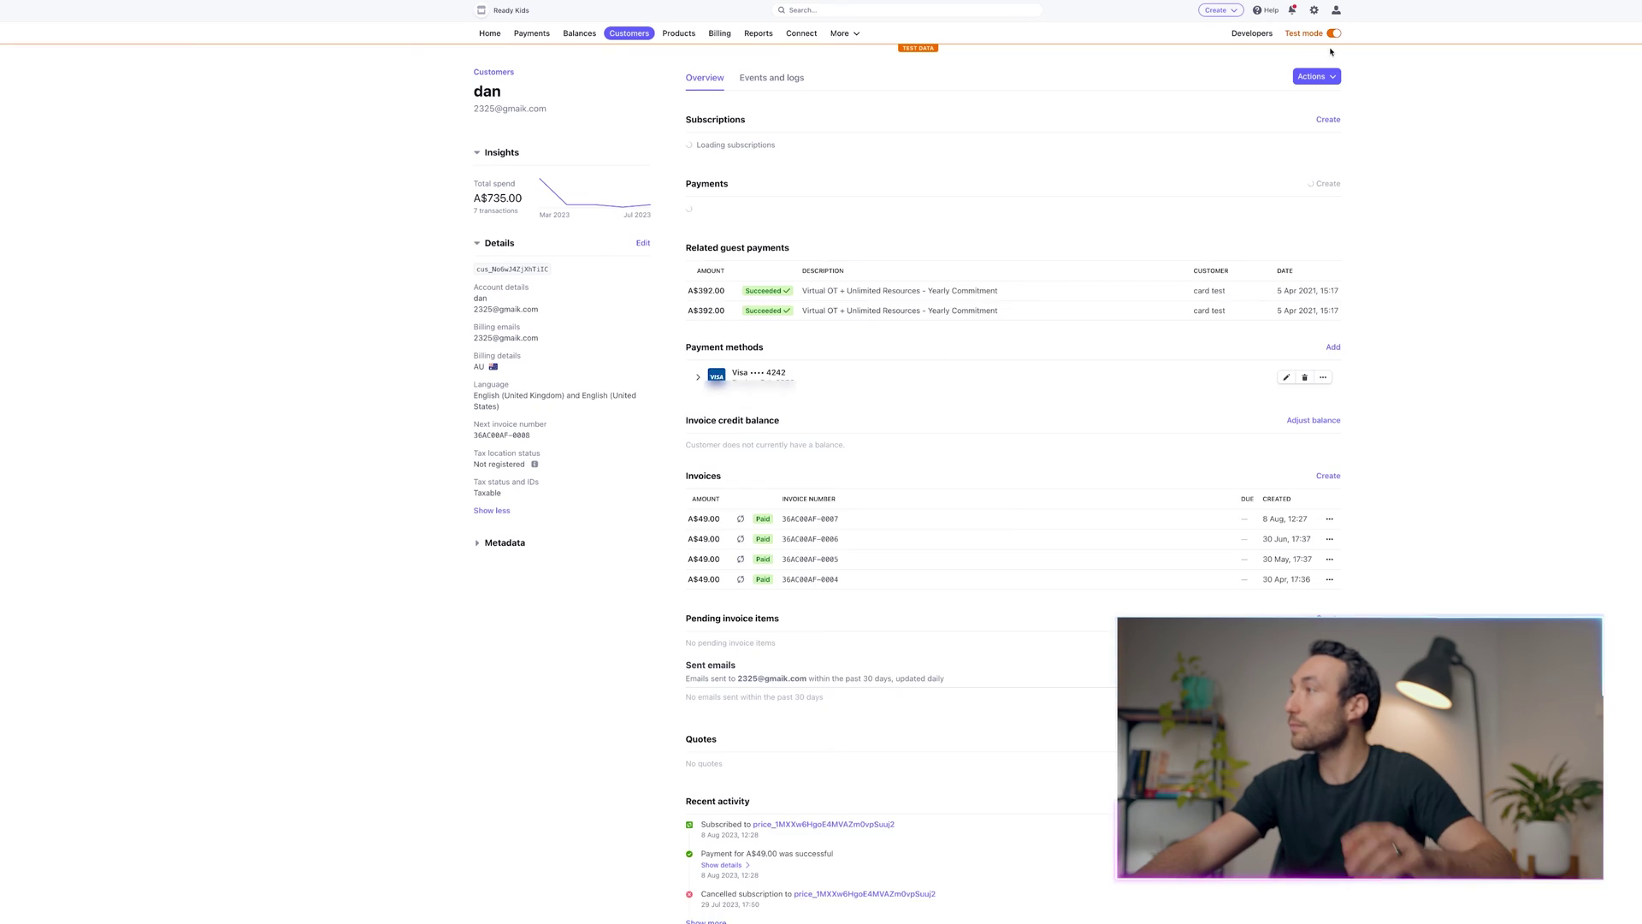
Create a new test subscription for the customer with the ReadyKids App A$49.00 / month price
click(1314, 77)
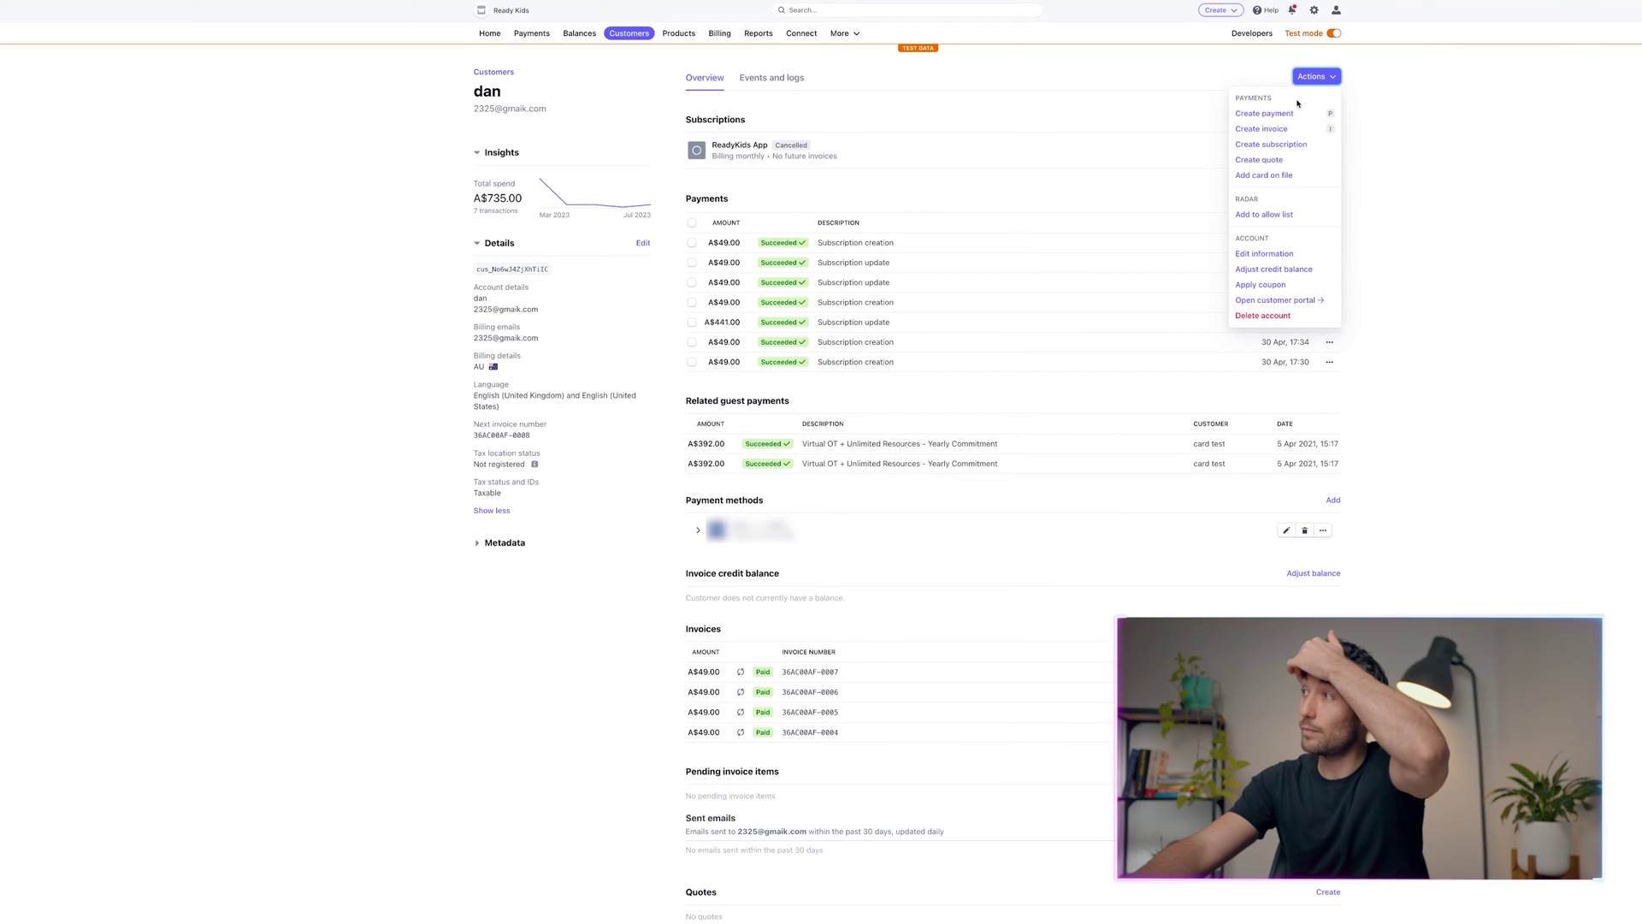
click(1272, 145)
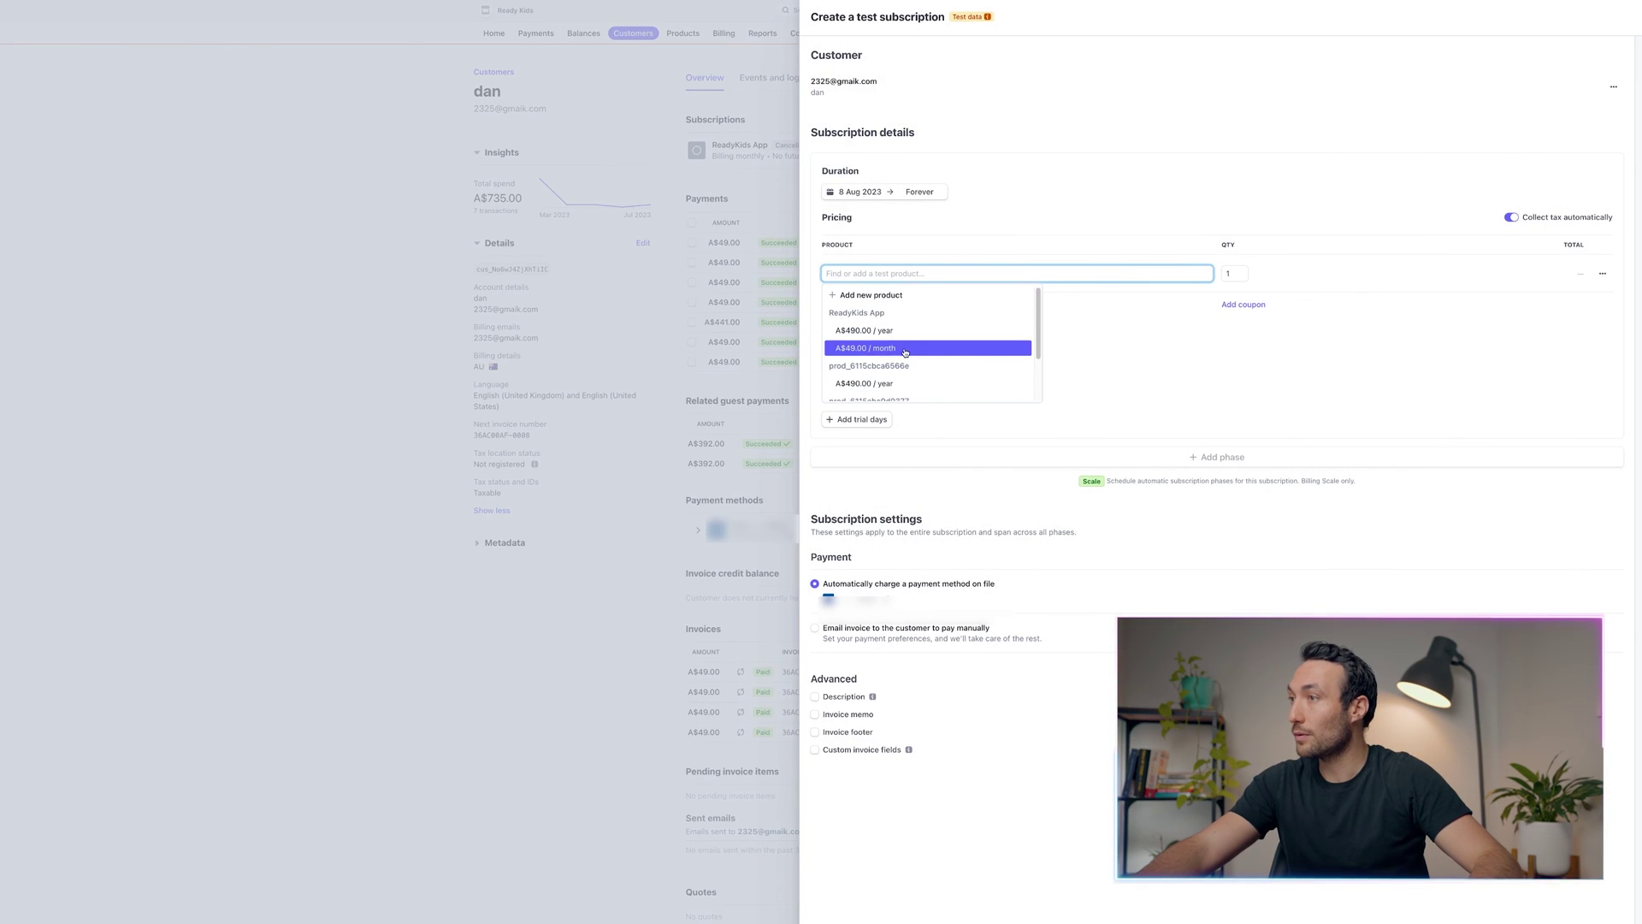
click(958, 351)
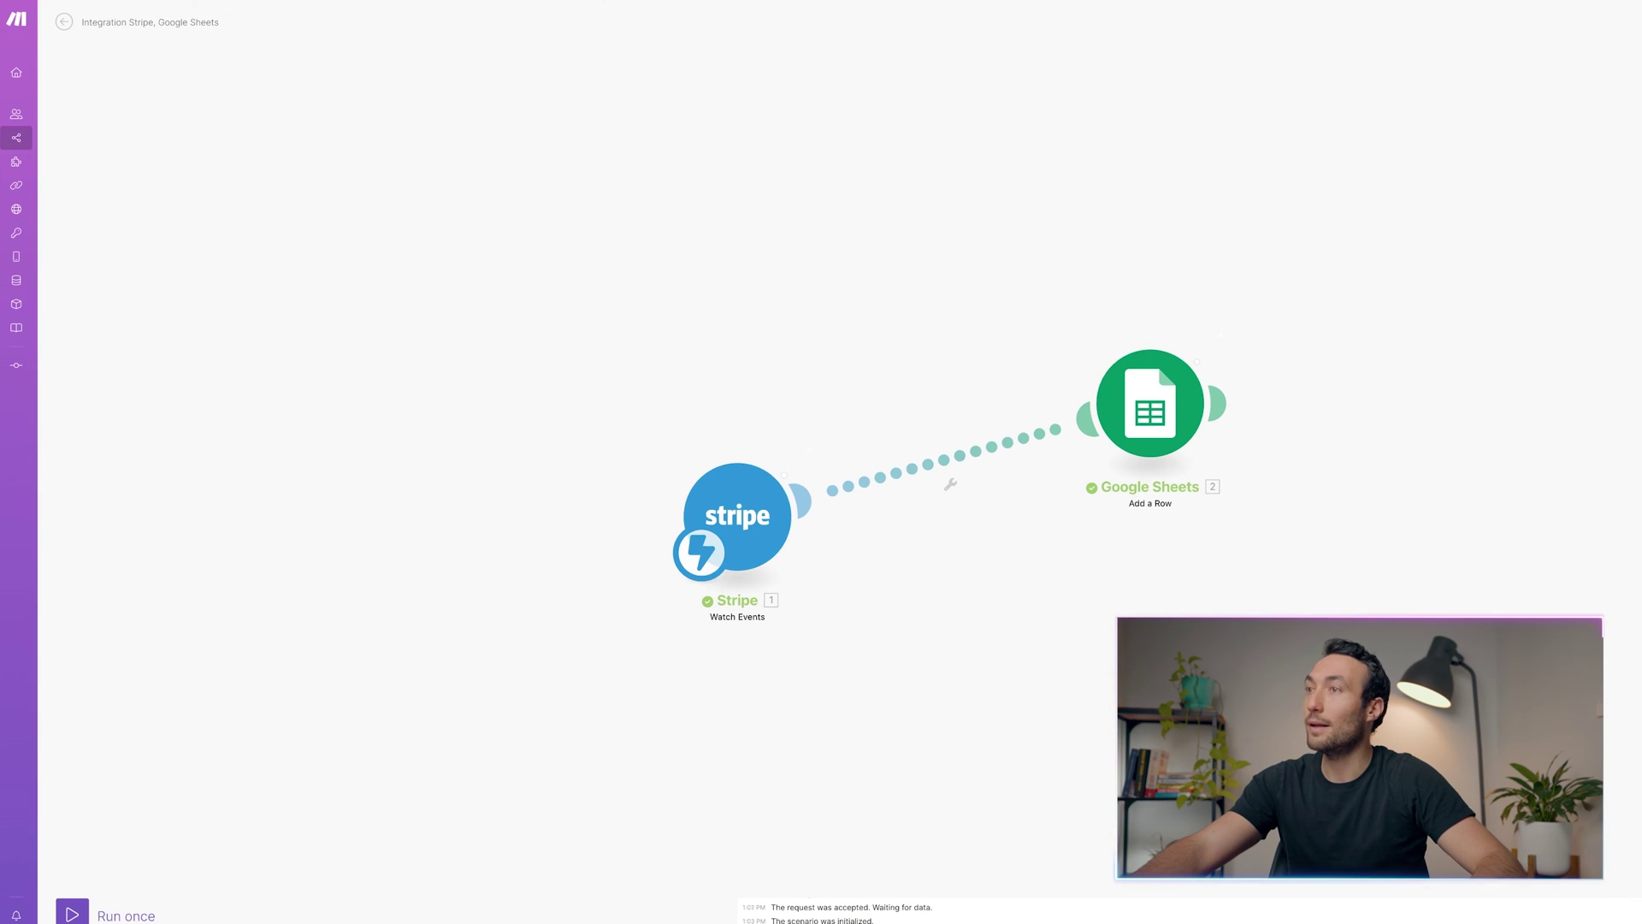
Check the Google Sheets module's run output in Make, and widen columns A and B in the Make.com Demo spreadsheet
click(1231, 336)
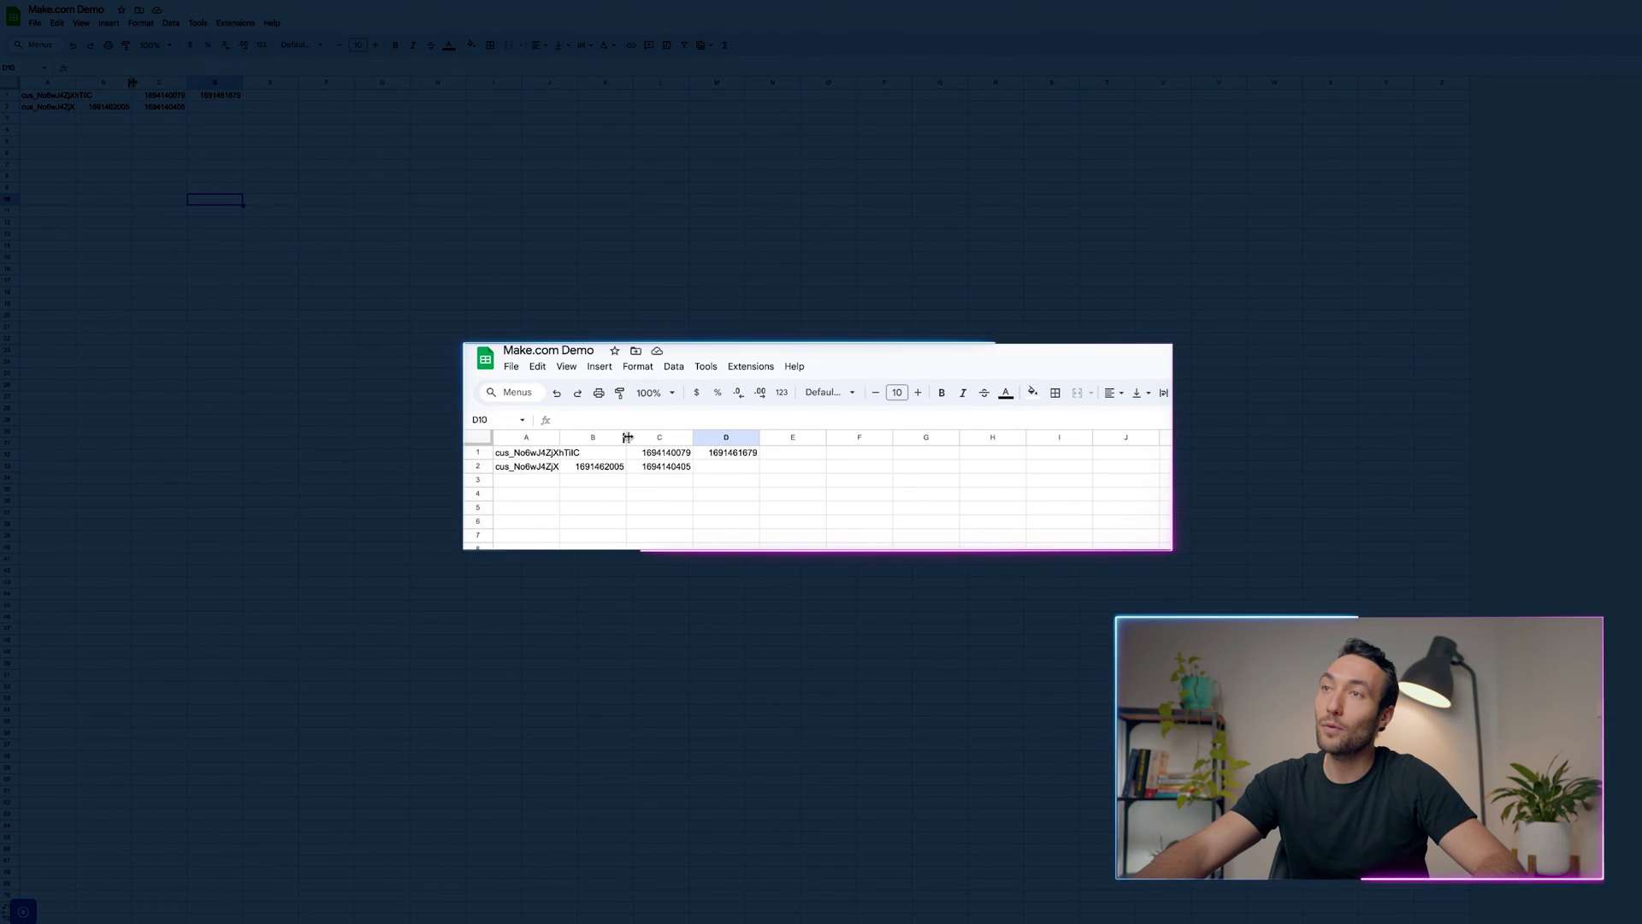
drag(560, 437, 722, 437)
click(569, 454)
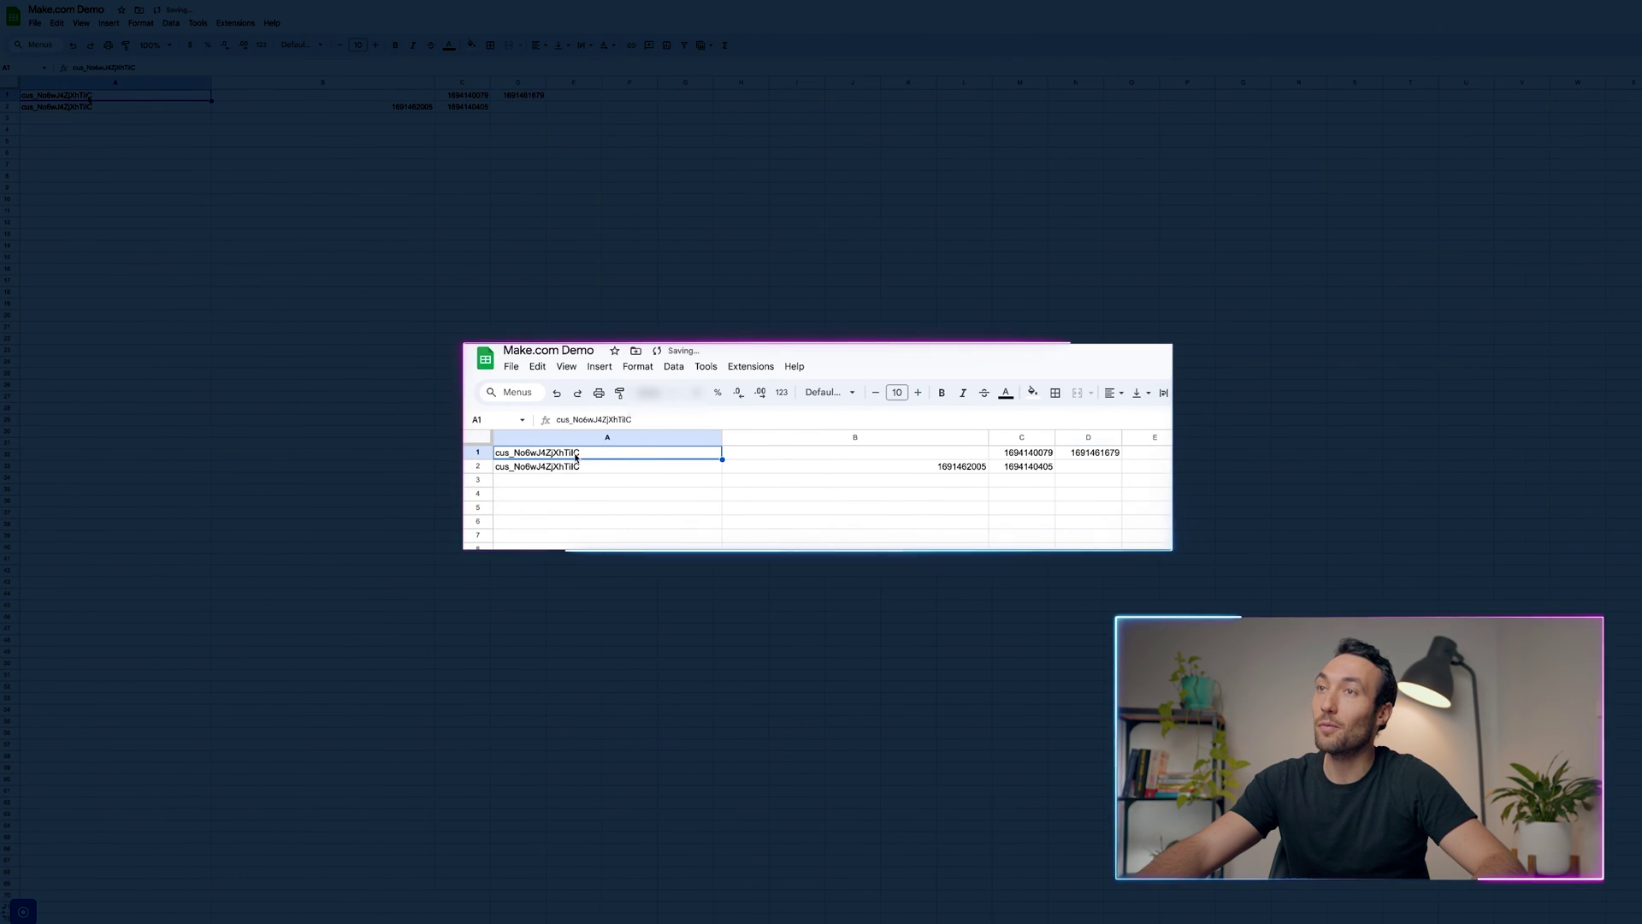
Examine the start and period end timestamps in rows 1 and 2 of the Make.com Demo spreadsheet
click(947, 467)
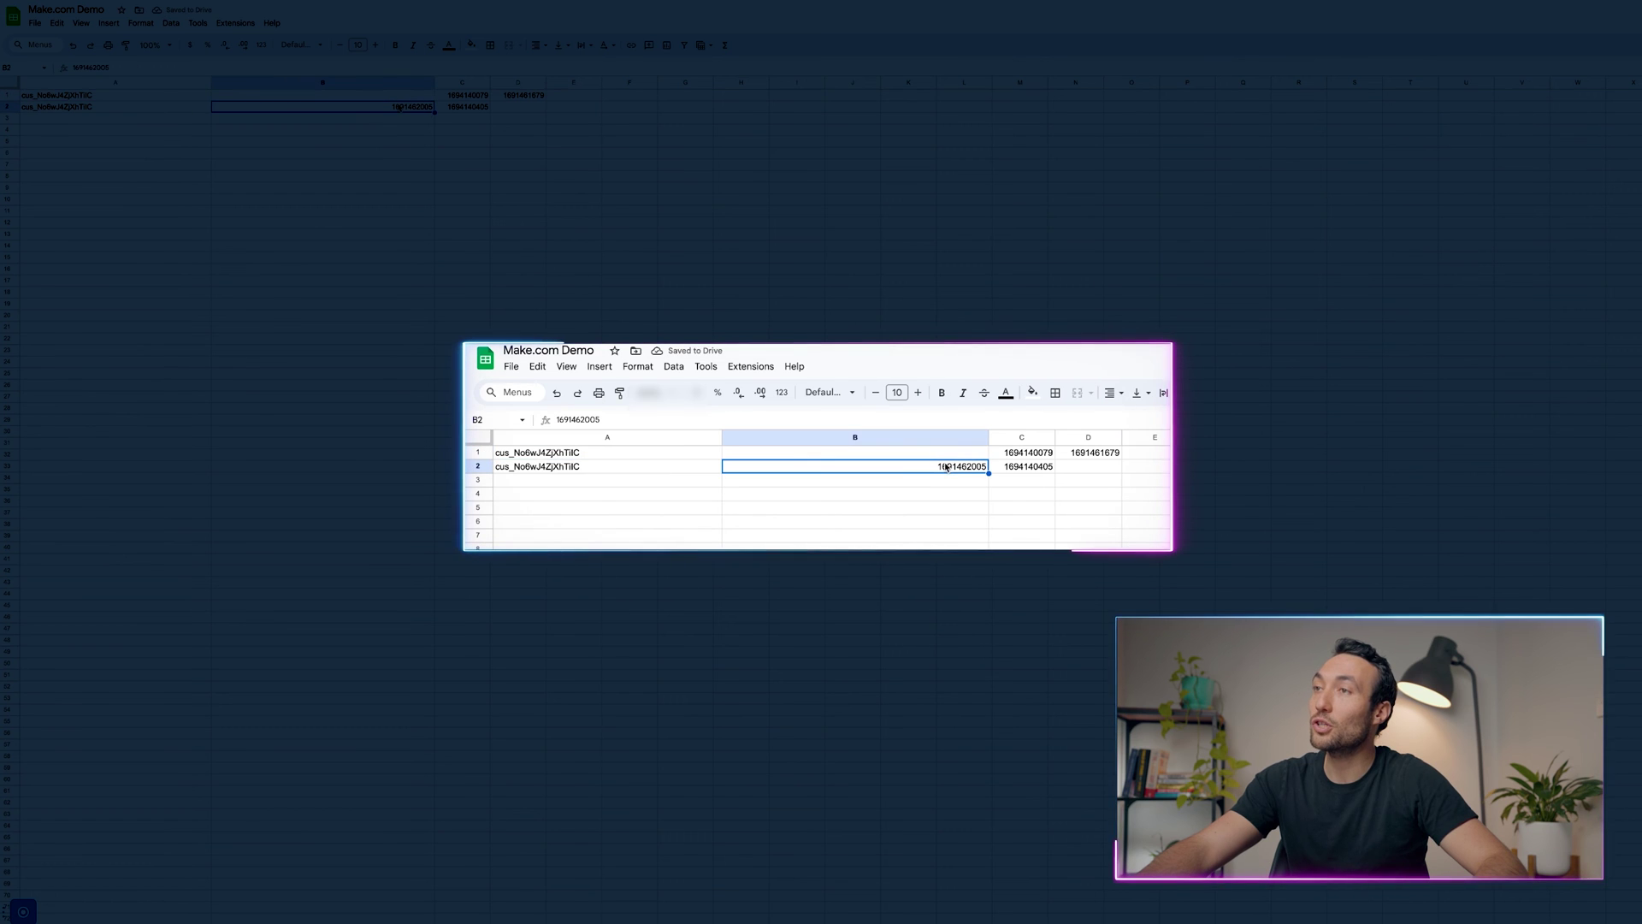
drag(1074, 469, 1001, 473)
click(1036, 469)
click(1050, 454)
click(1093, 454)
click(1029, 450)
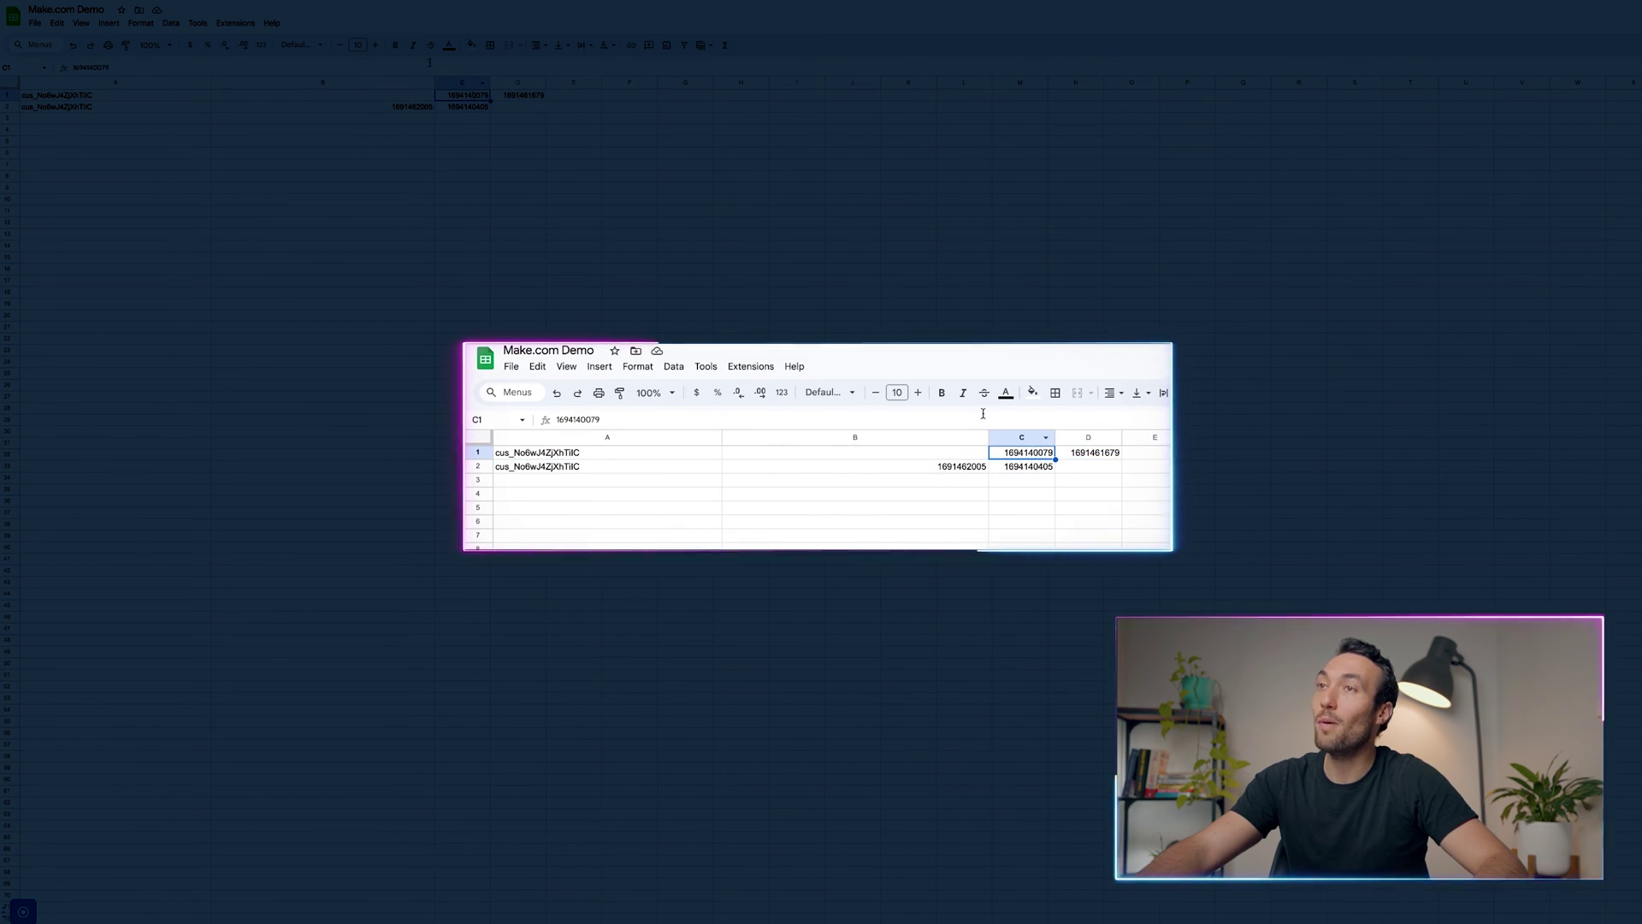
click(1070, 483)
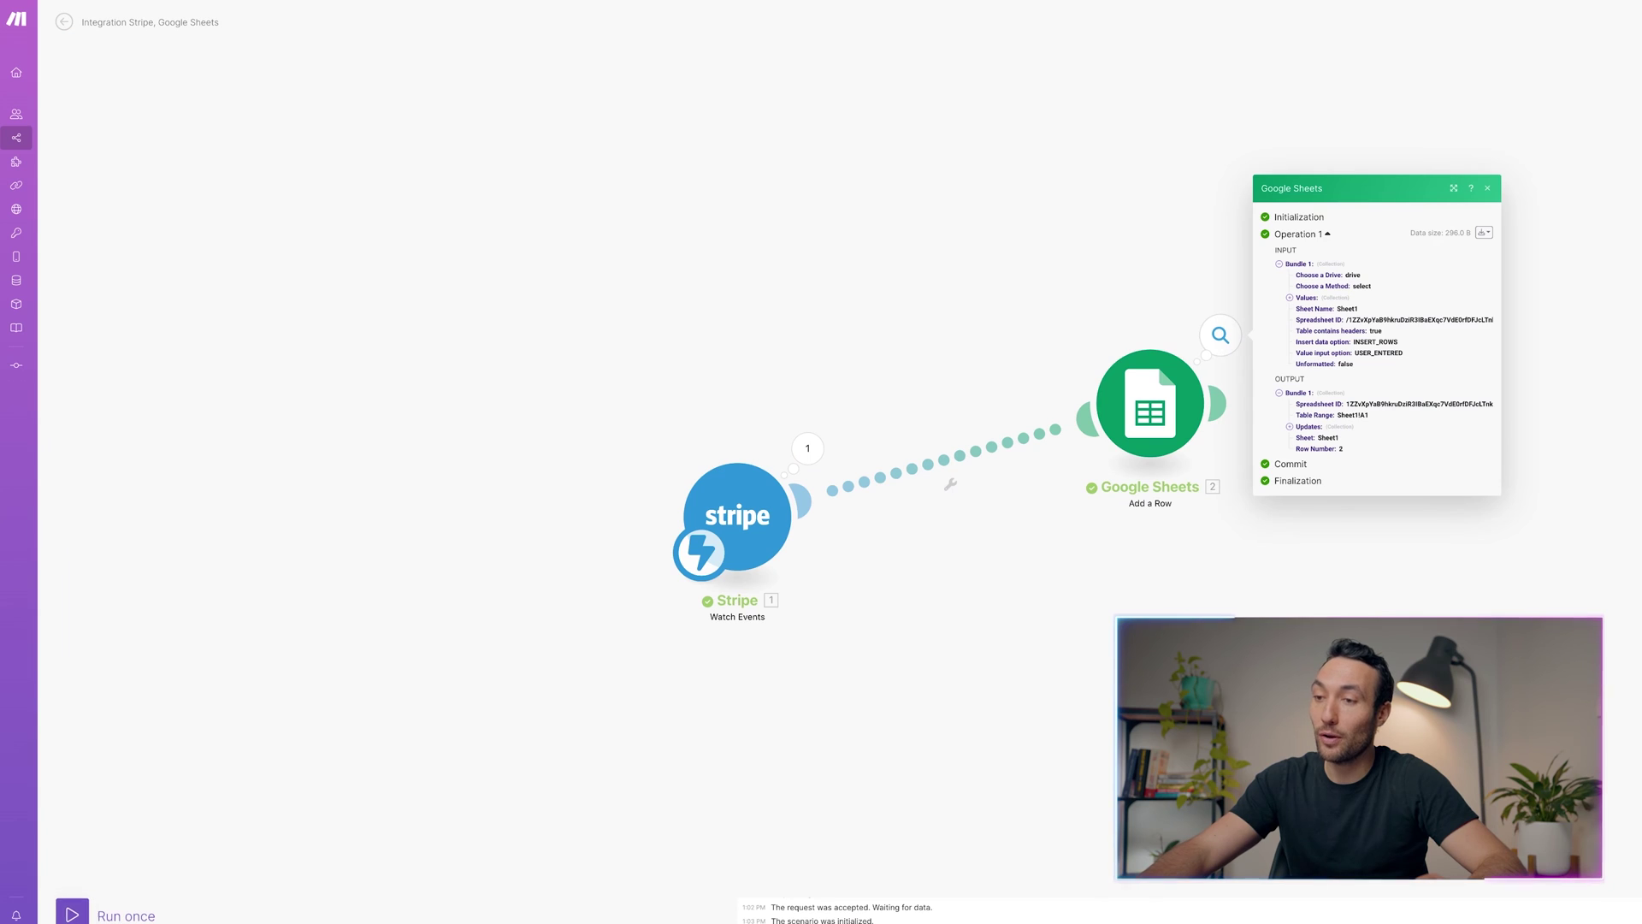
Activate the scenario in Make and open a different test customer from Stripe's customer list
click(154, 909)
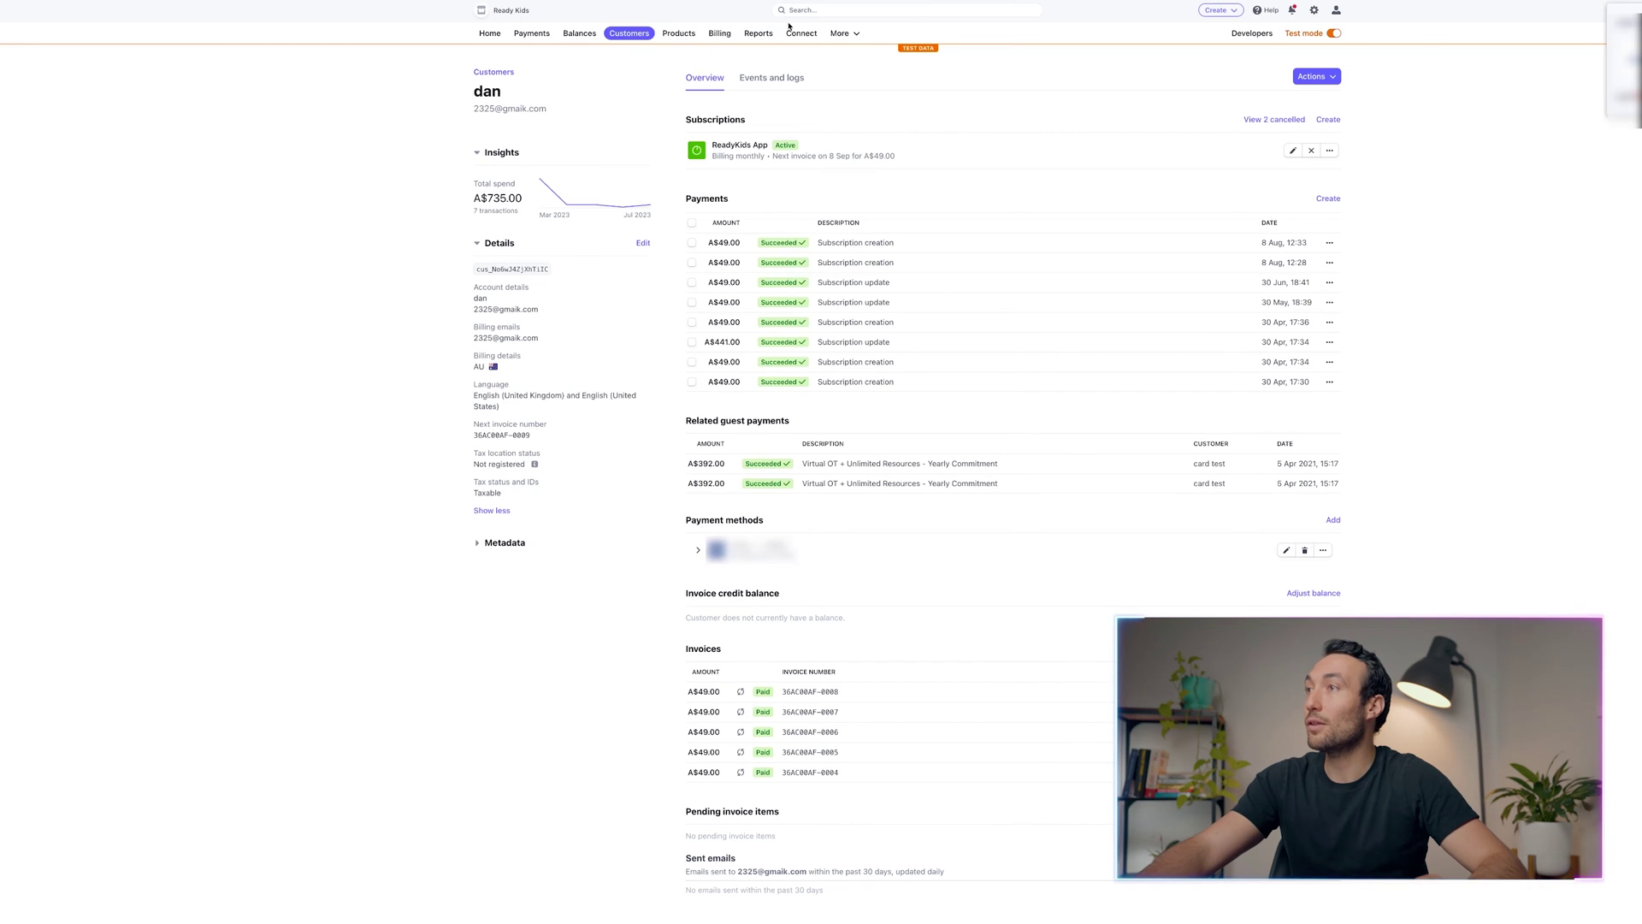
click(629, 33)
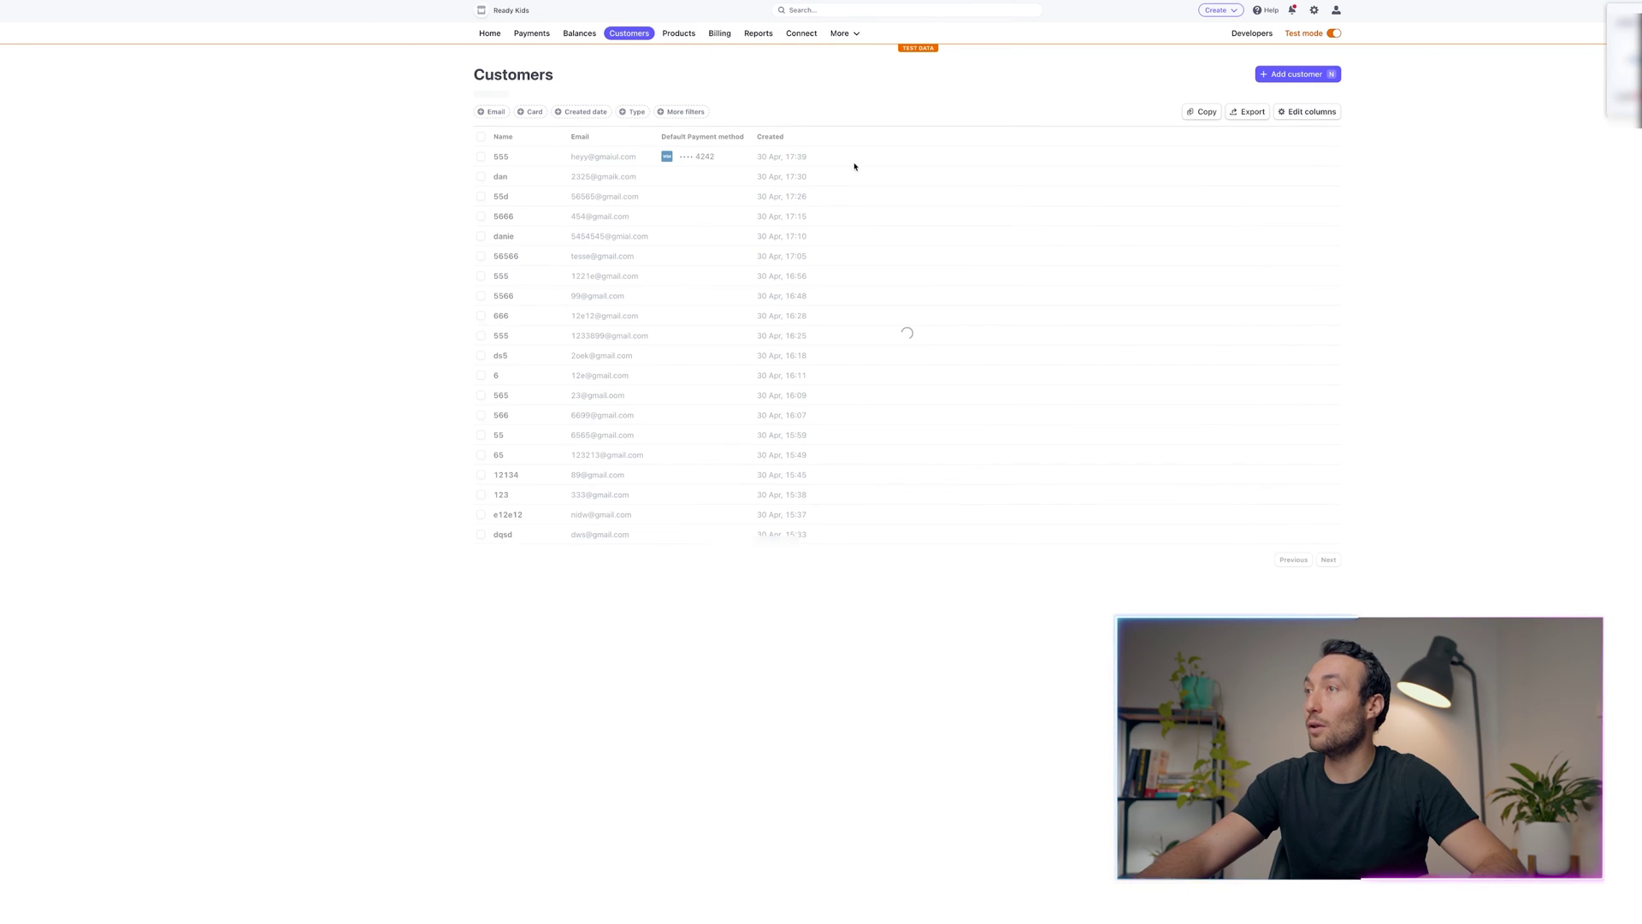
click(611, 266)
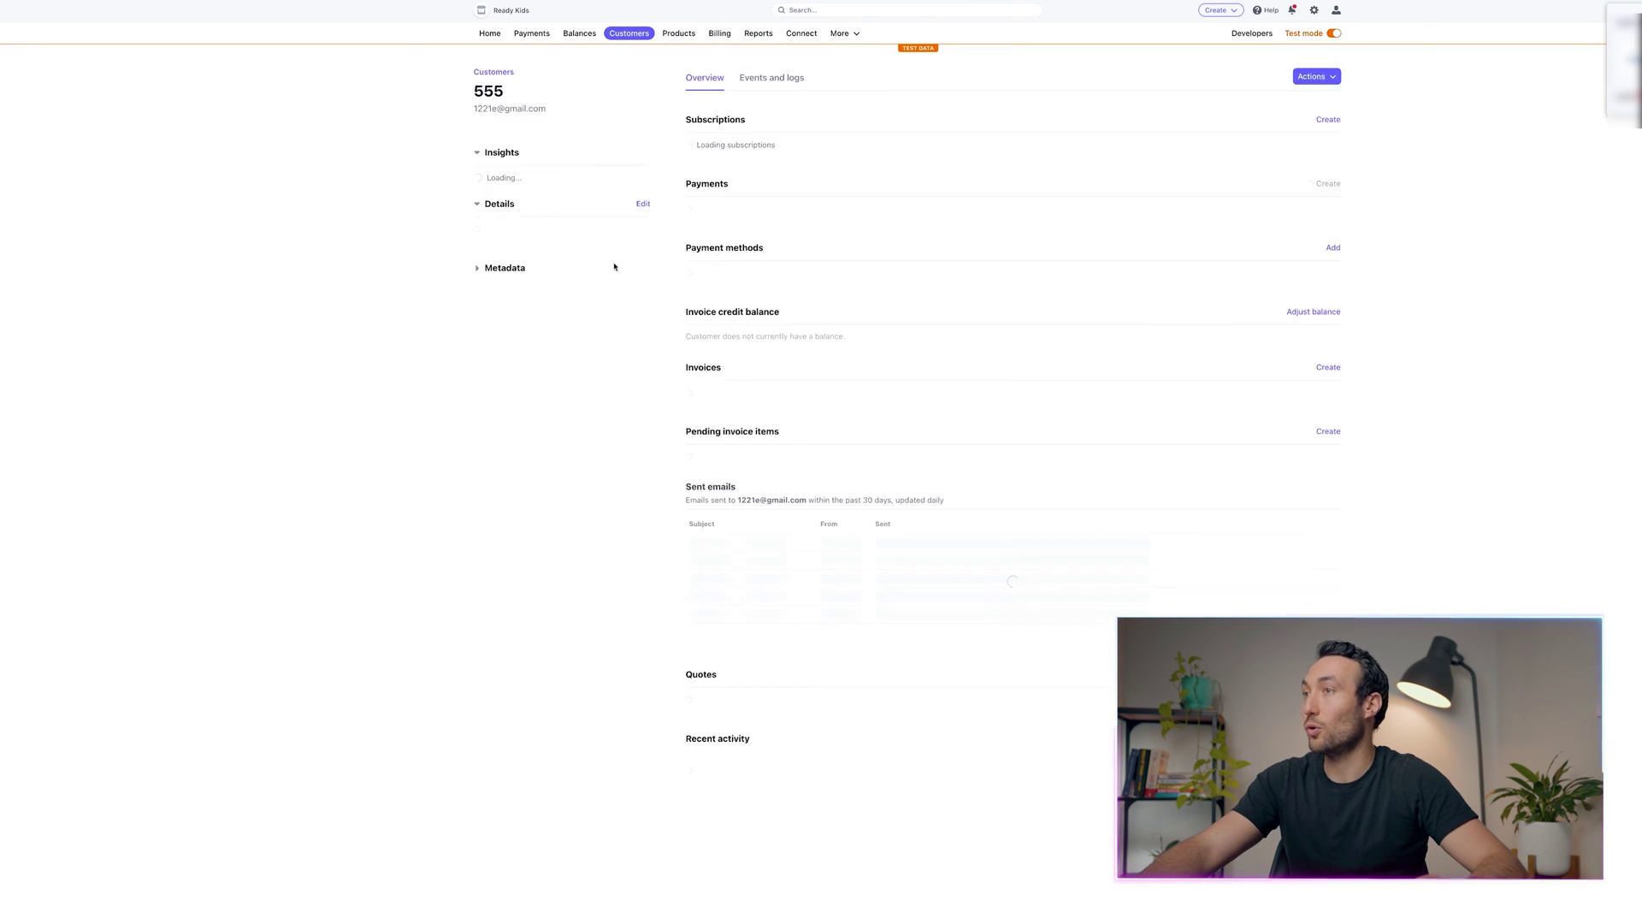
Create a ReadyKids App A$49.00 monthly test subscription for this customer and check the Make.com Demo spreadsheet for a new row
click(1310, 79)
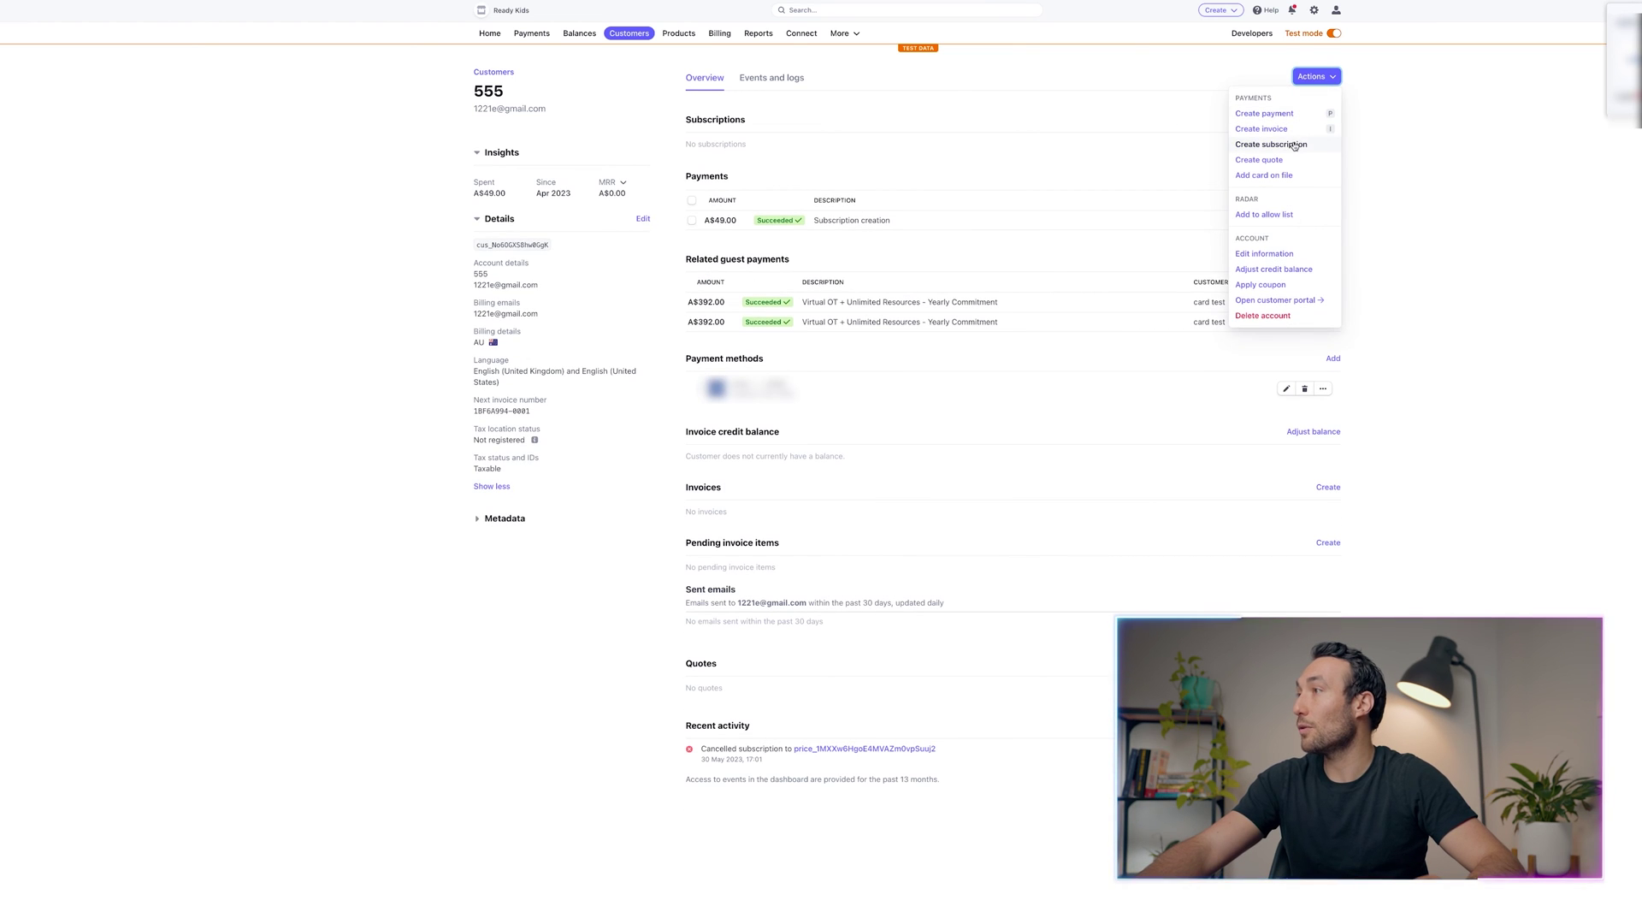
click(1293, 146)
click(907, 271)
click(910, 334)
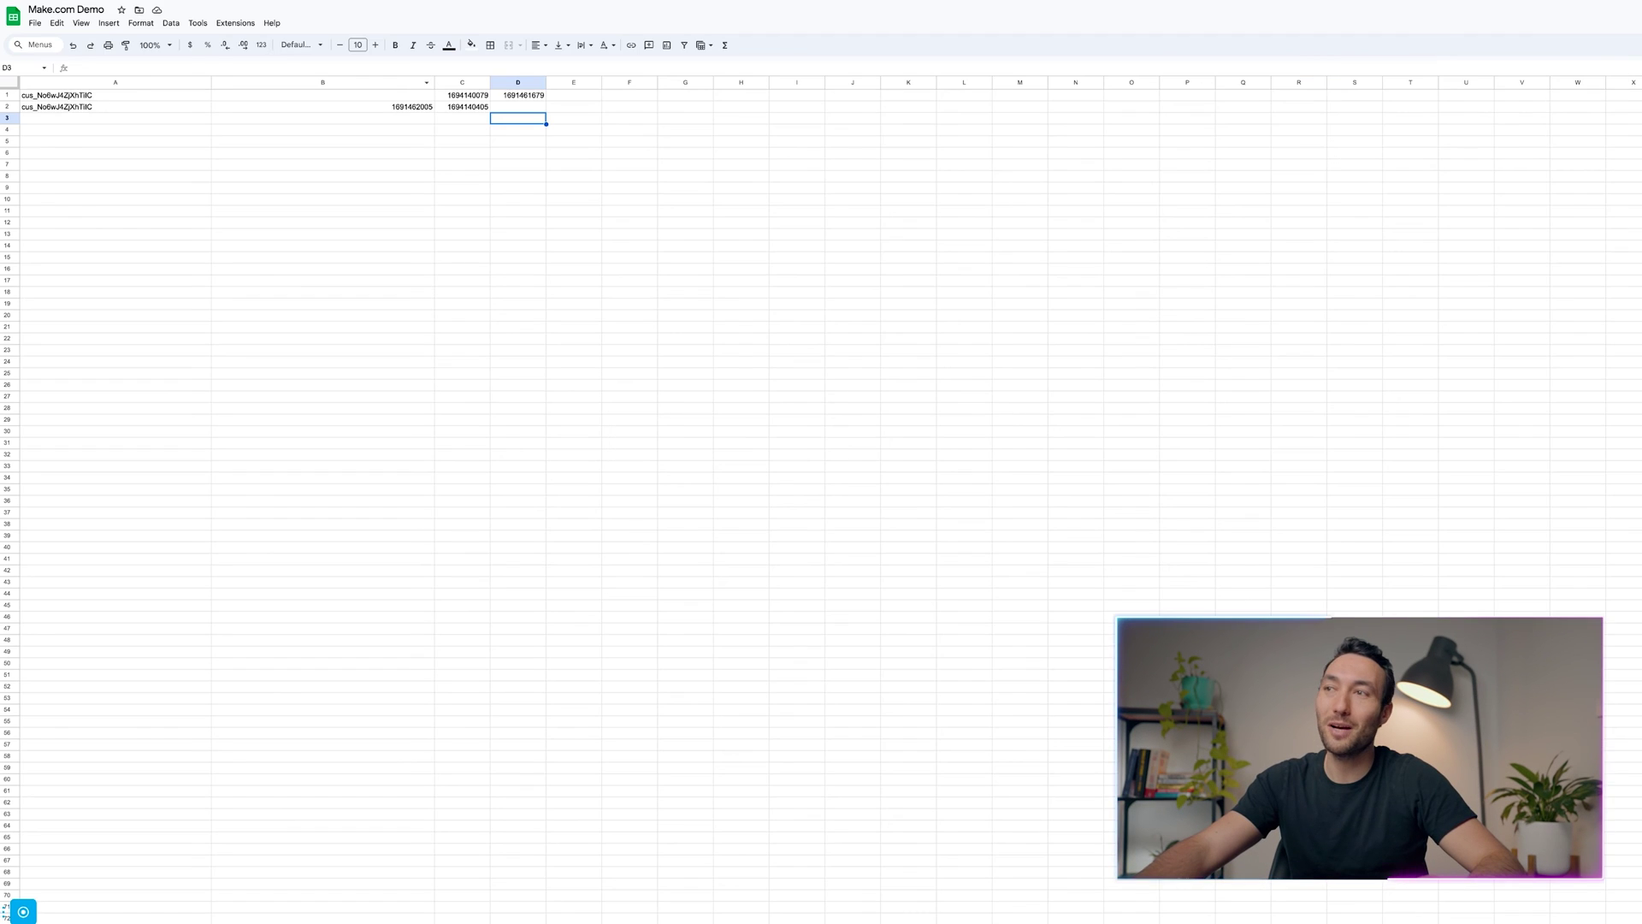
click(352, 189)
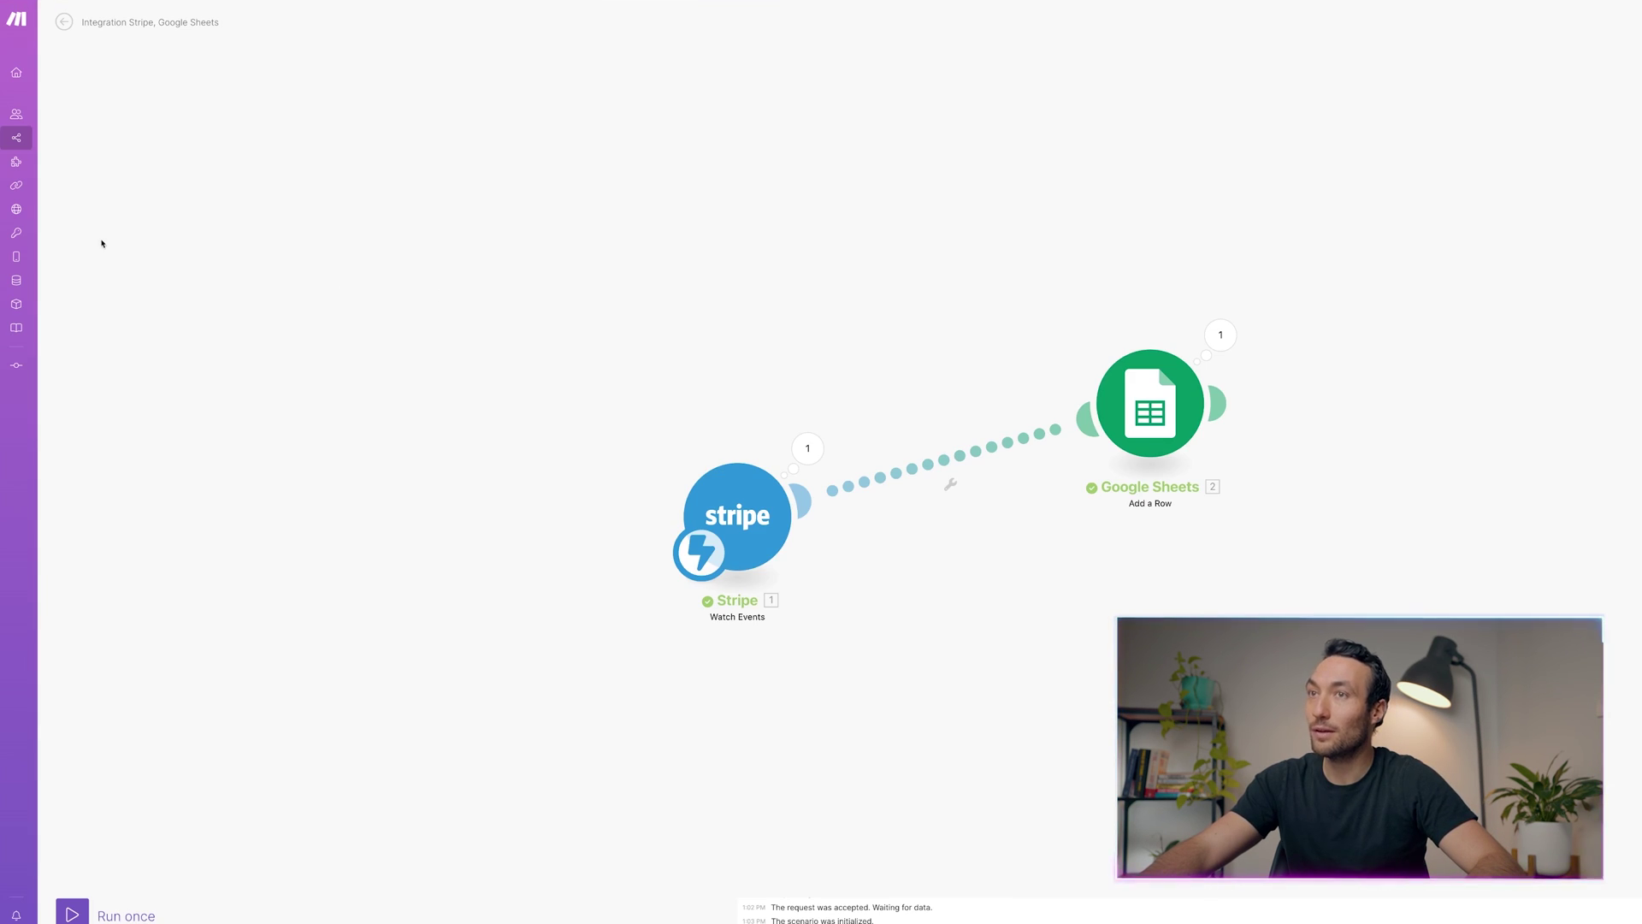
Leave the scenario editor in Make for the scenario list, saving the unsaved changes
click(50, 138)
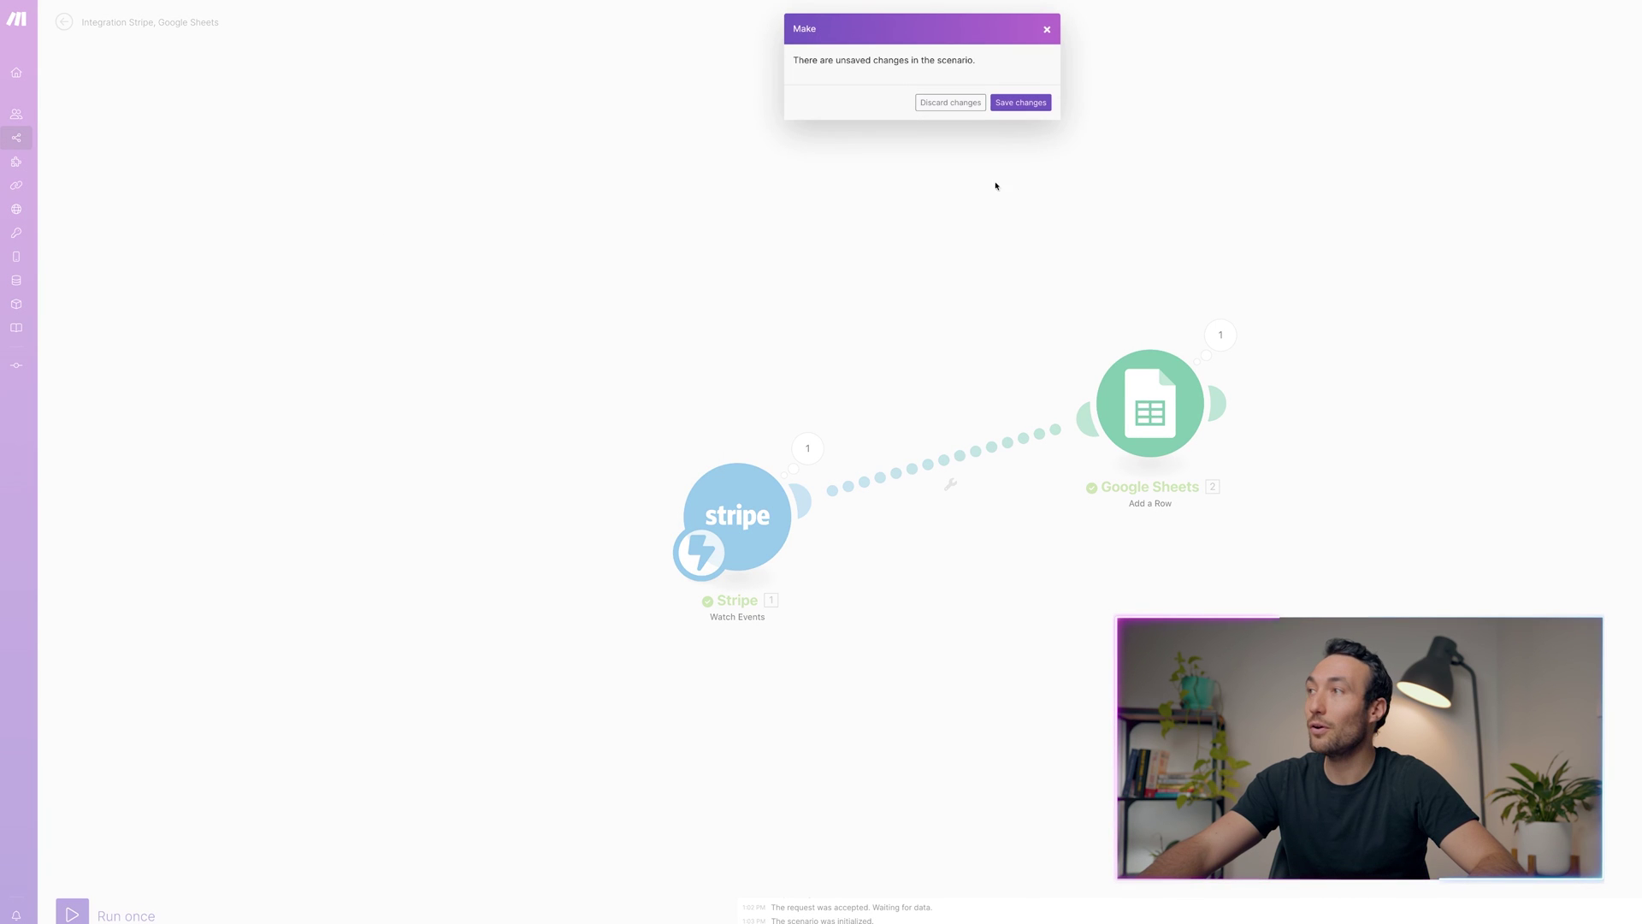
click(1047, 108)
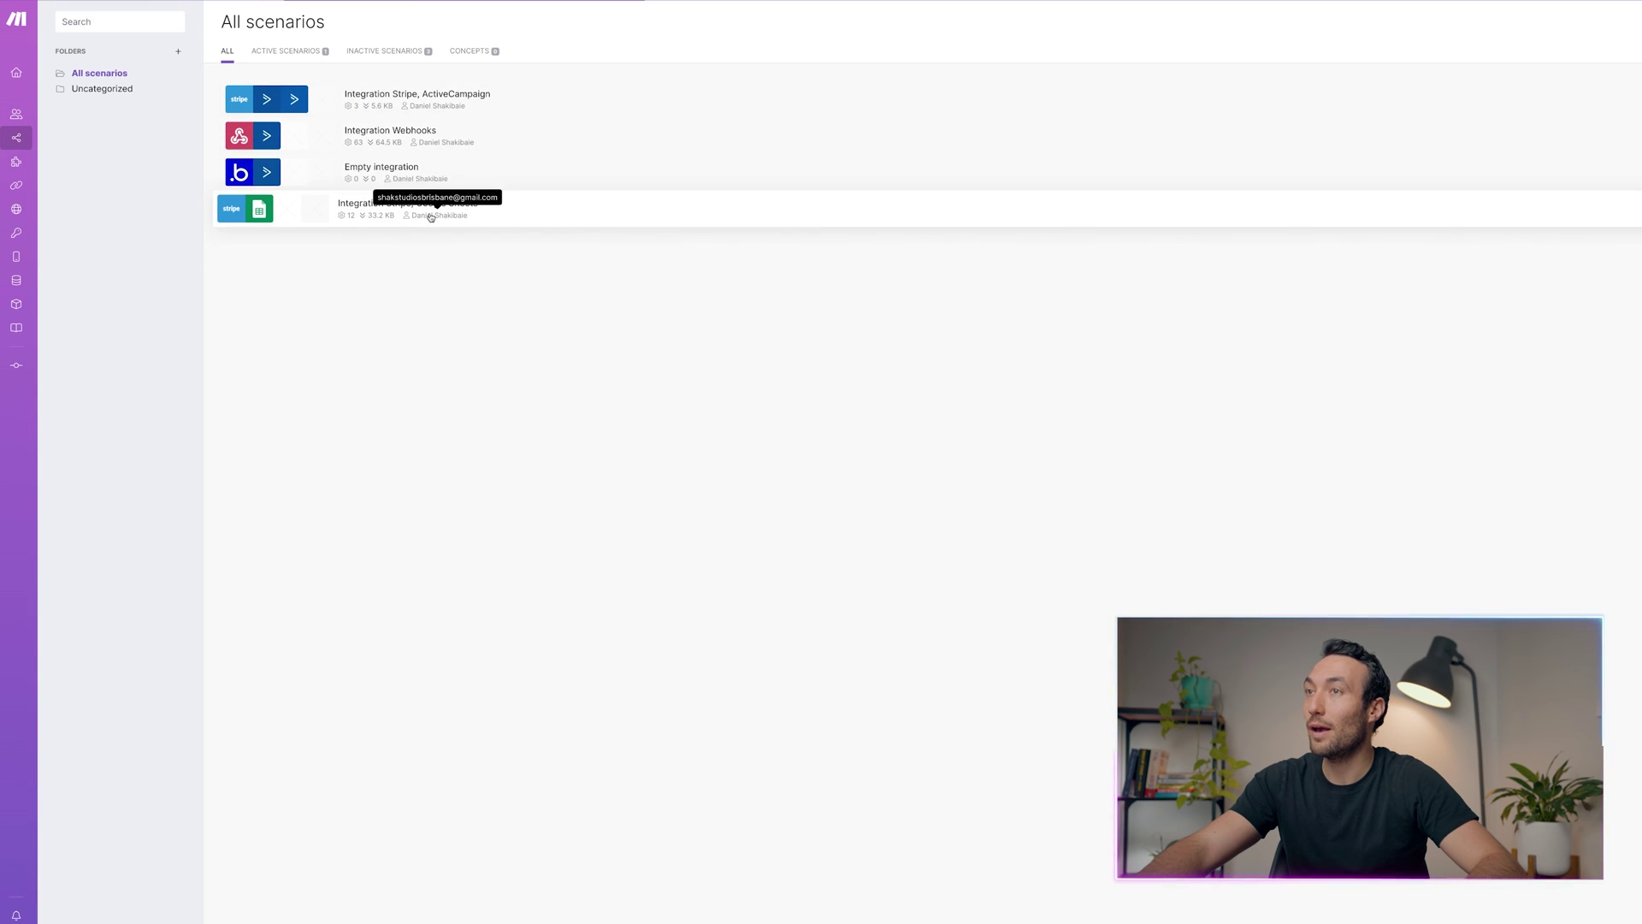
Open the history of the Stripe, Google Sheets scenario, examine the latest failed run's Google Sheets error, and return to all scenarios
click(460, 210)
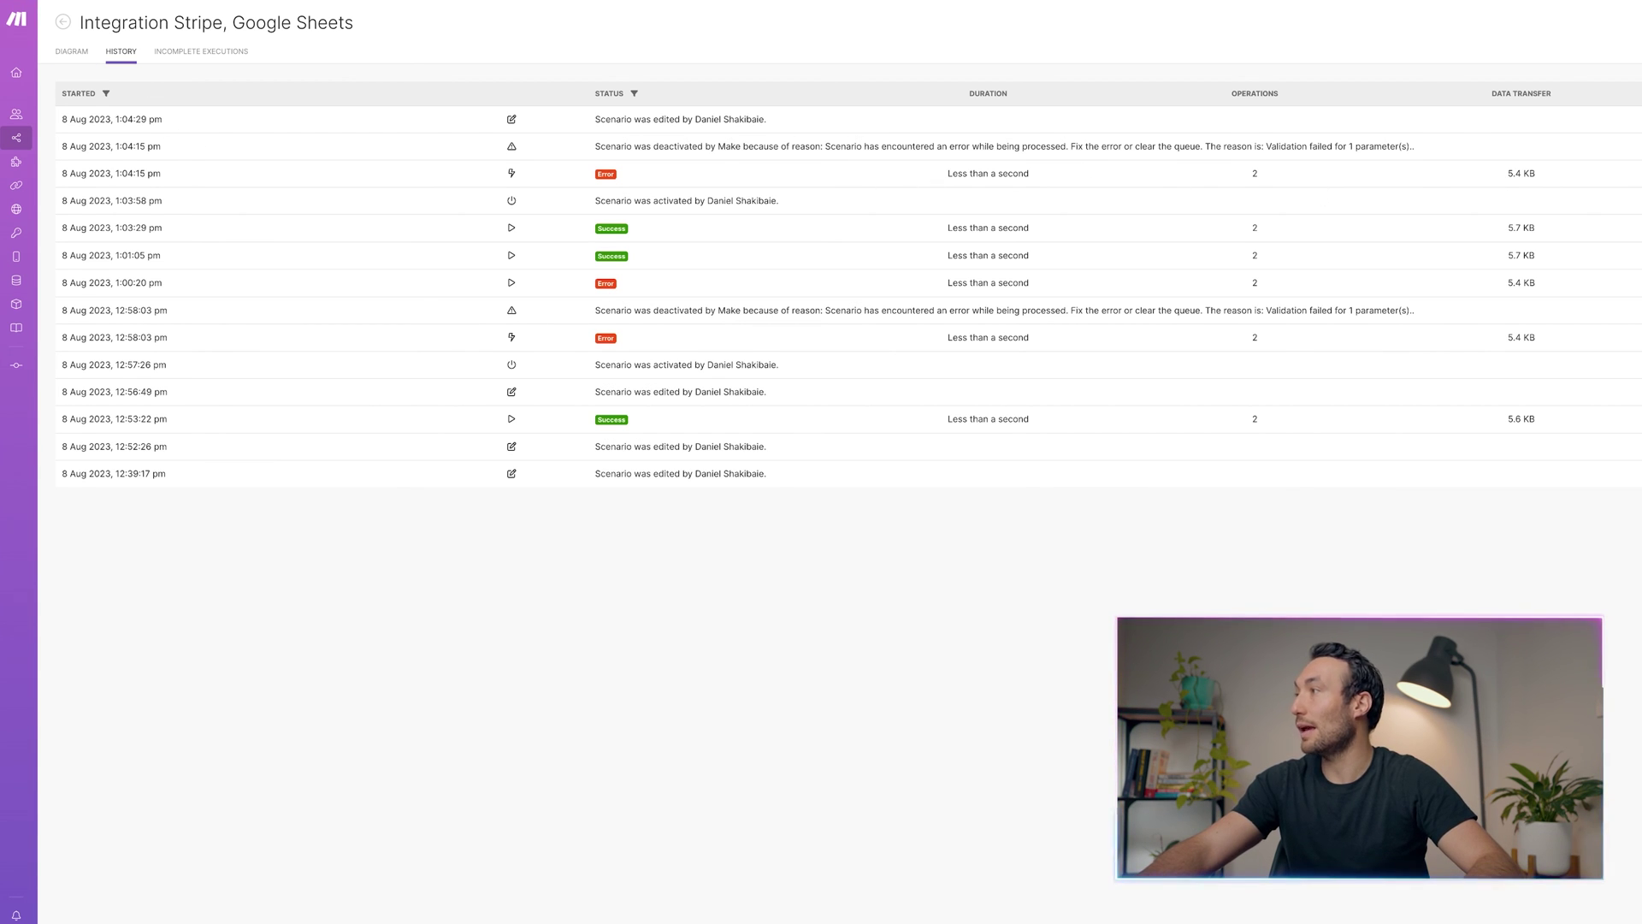
click(1641, 174)
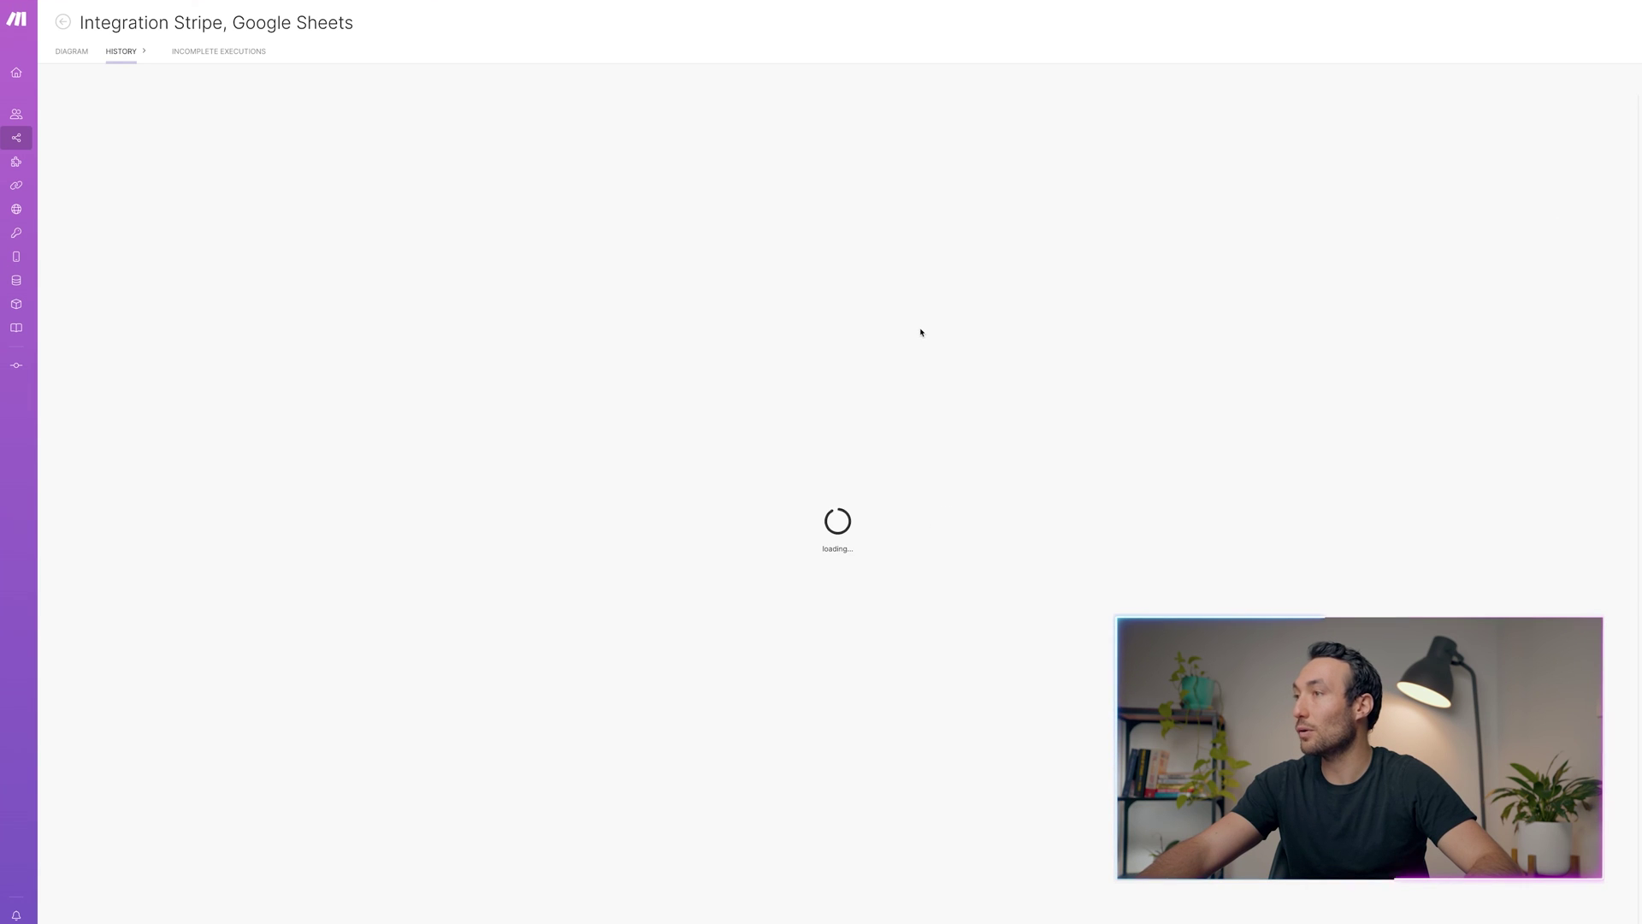
click(1123, 381)
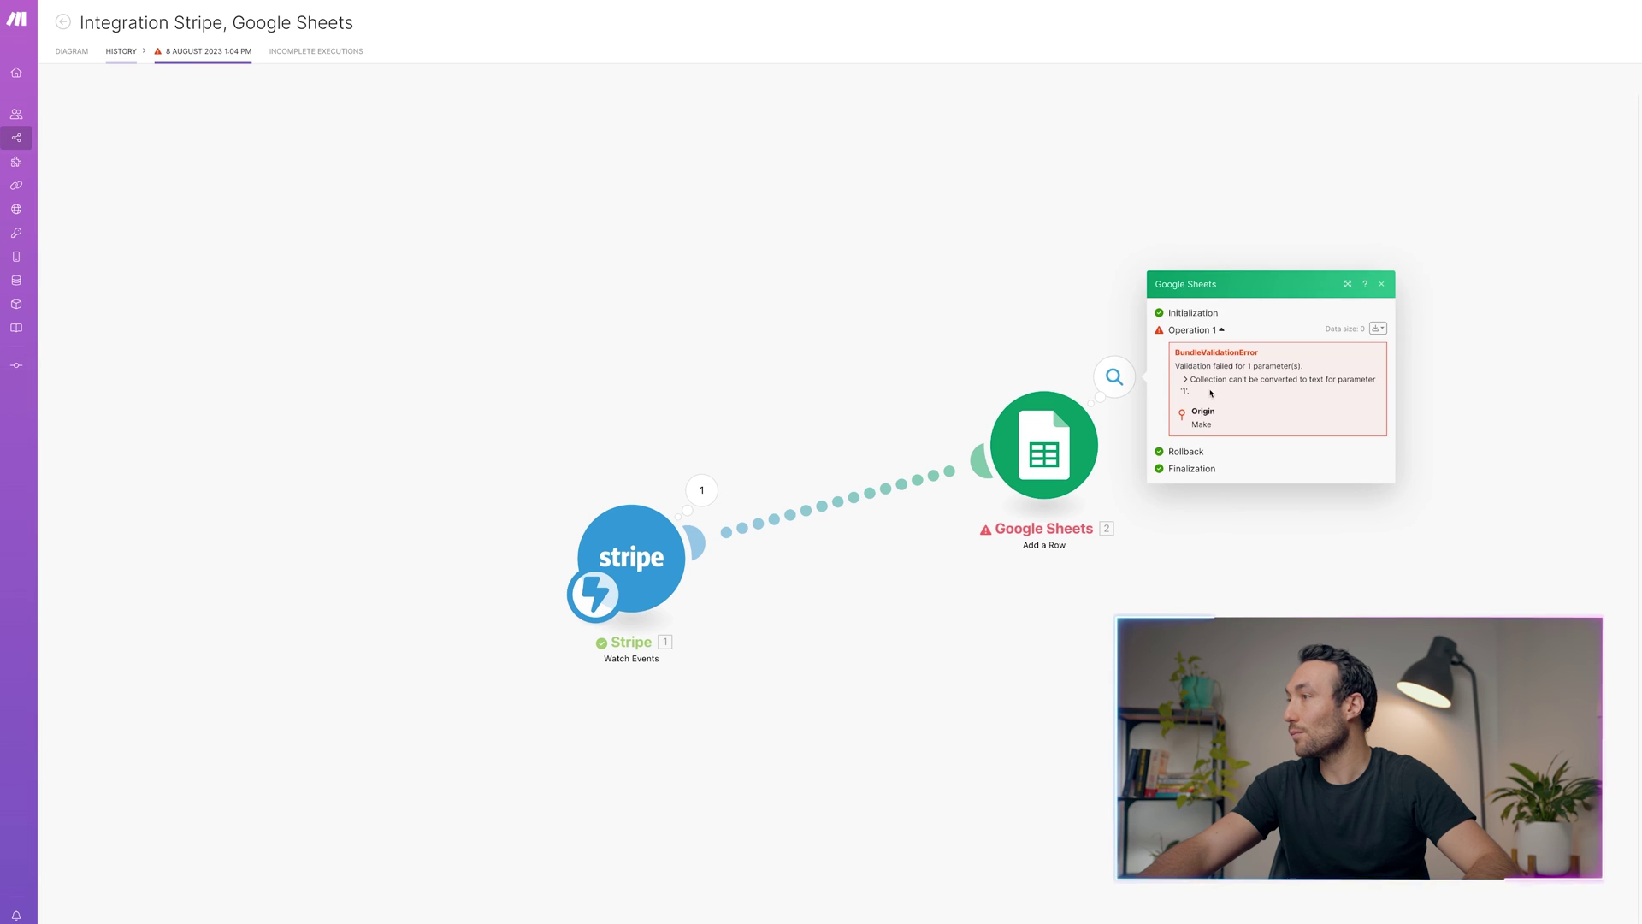
click(113, 65)
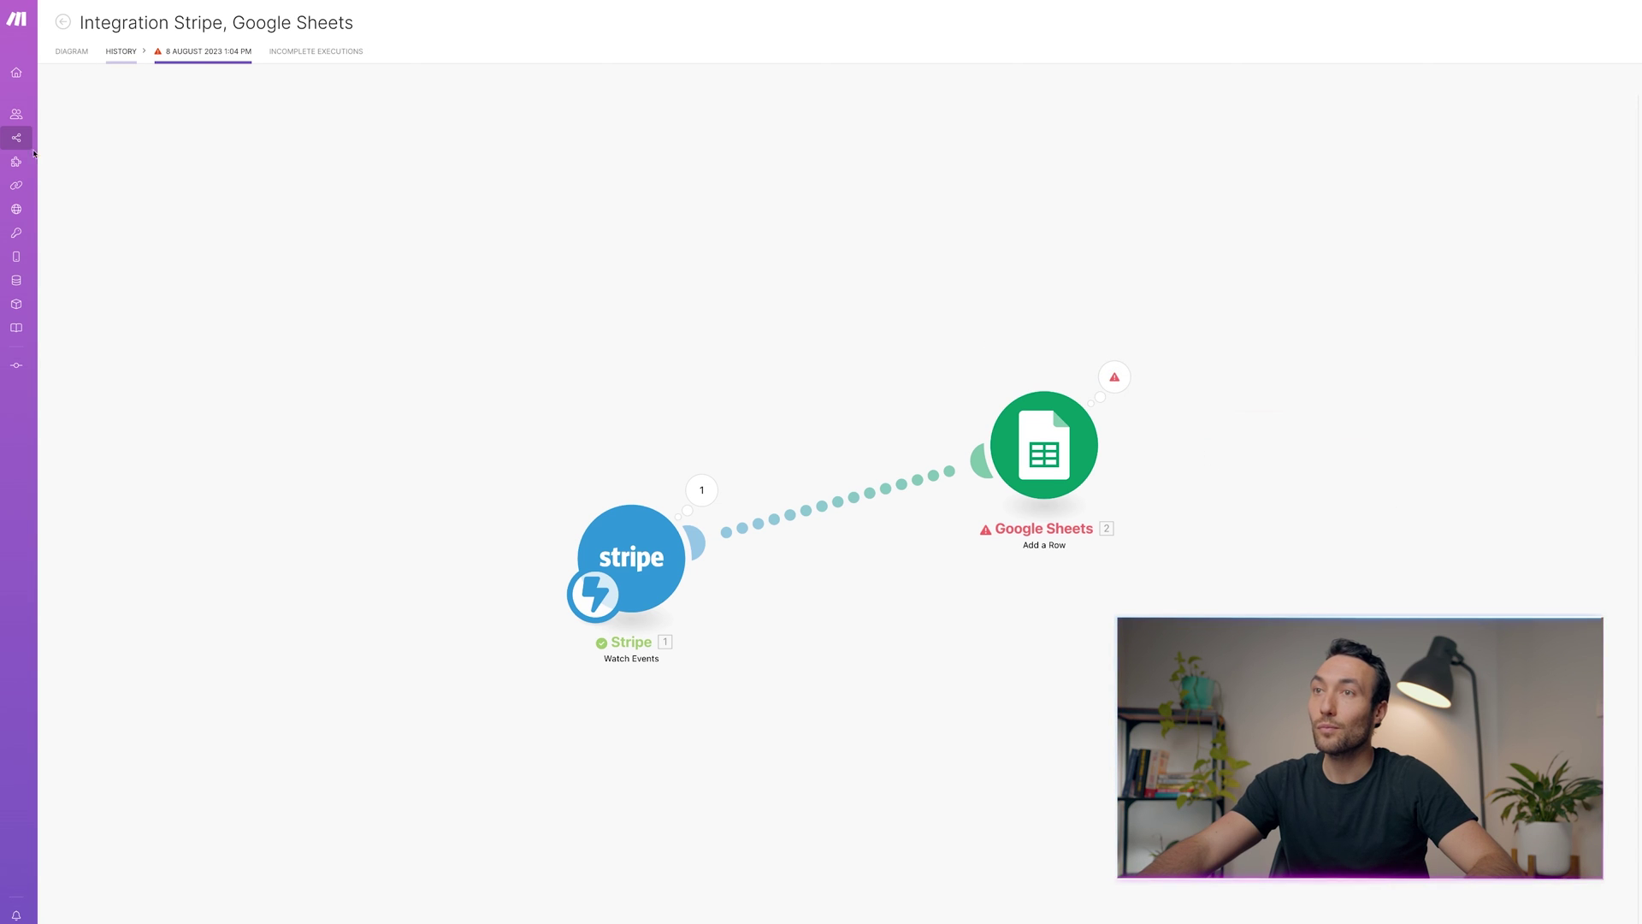
click(74, 140)
Check row 3 of the Make.com Demo spreadsheet for a newly added entry
key(ctrl+Tab)
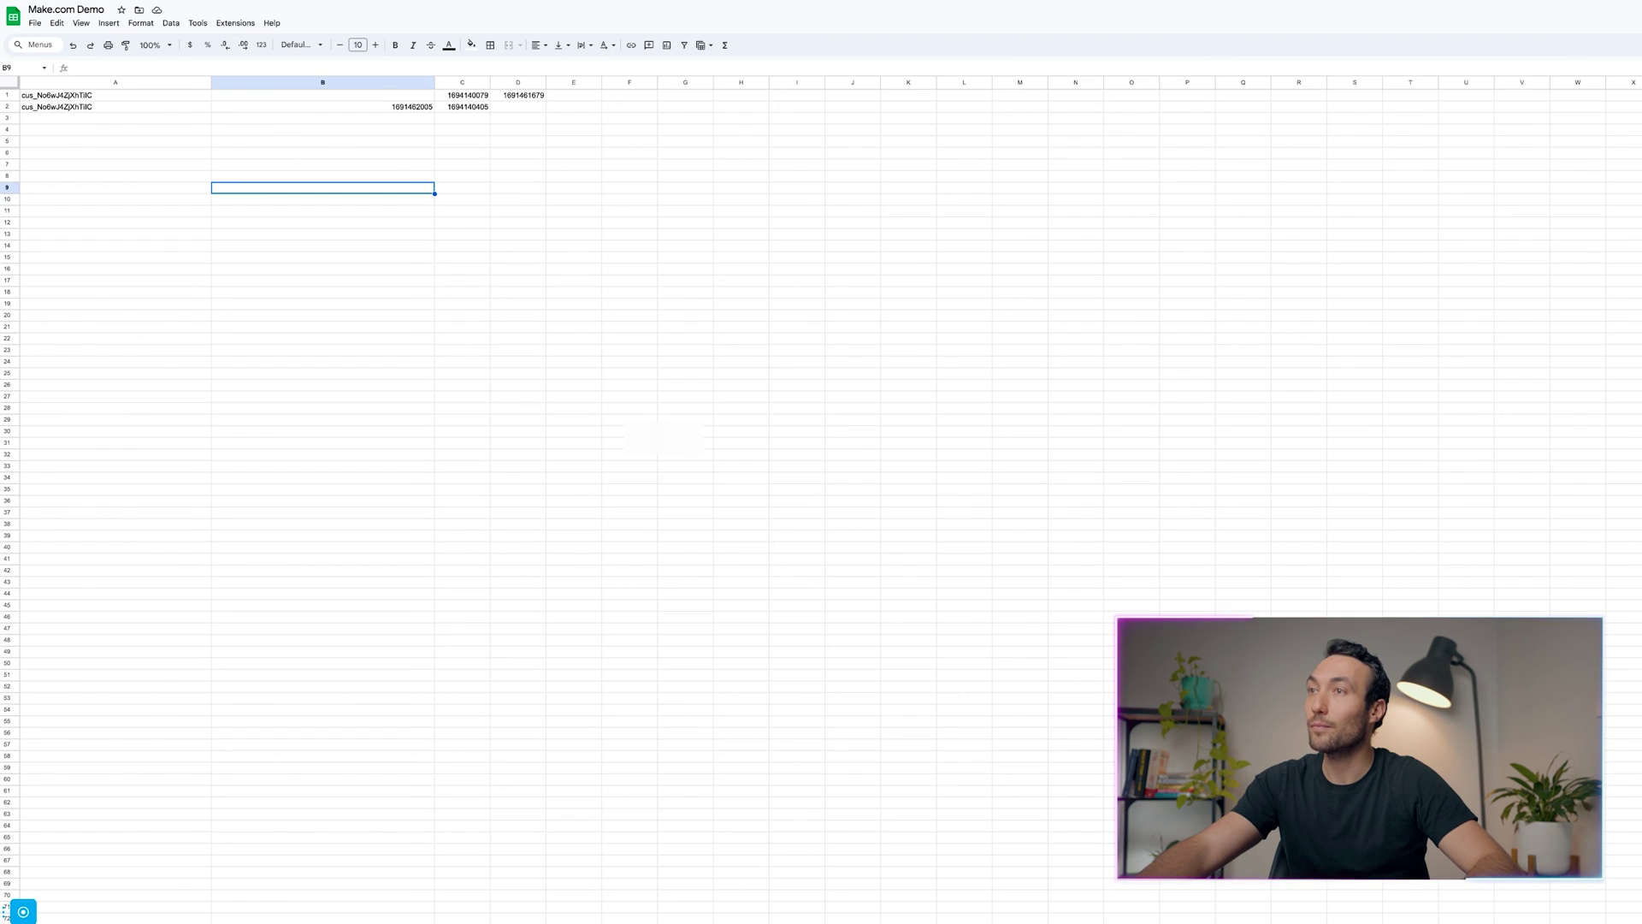
drag(389, 139, 337, 114)
click(339, 113)
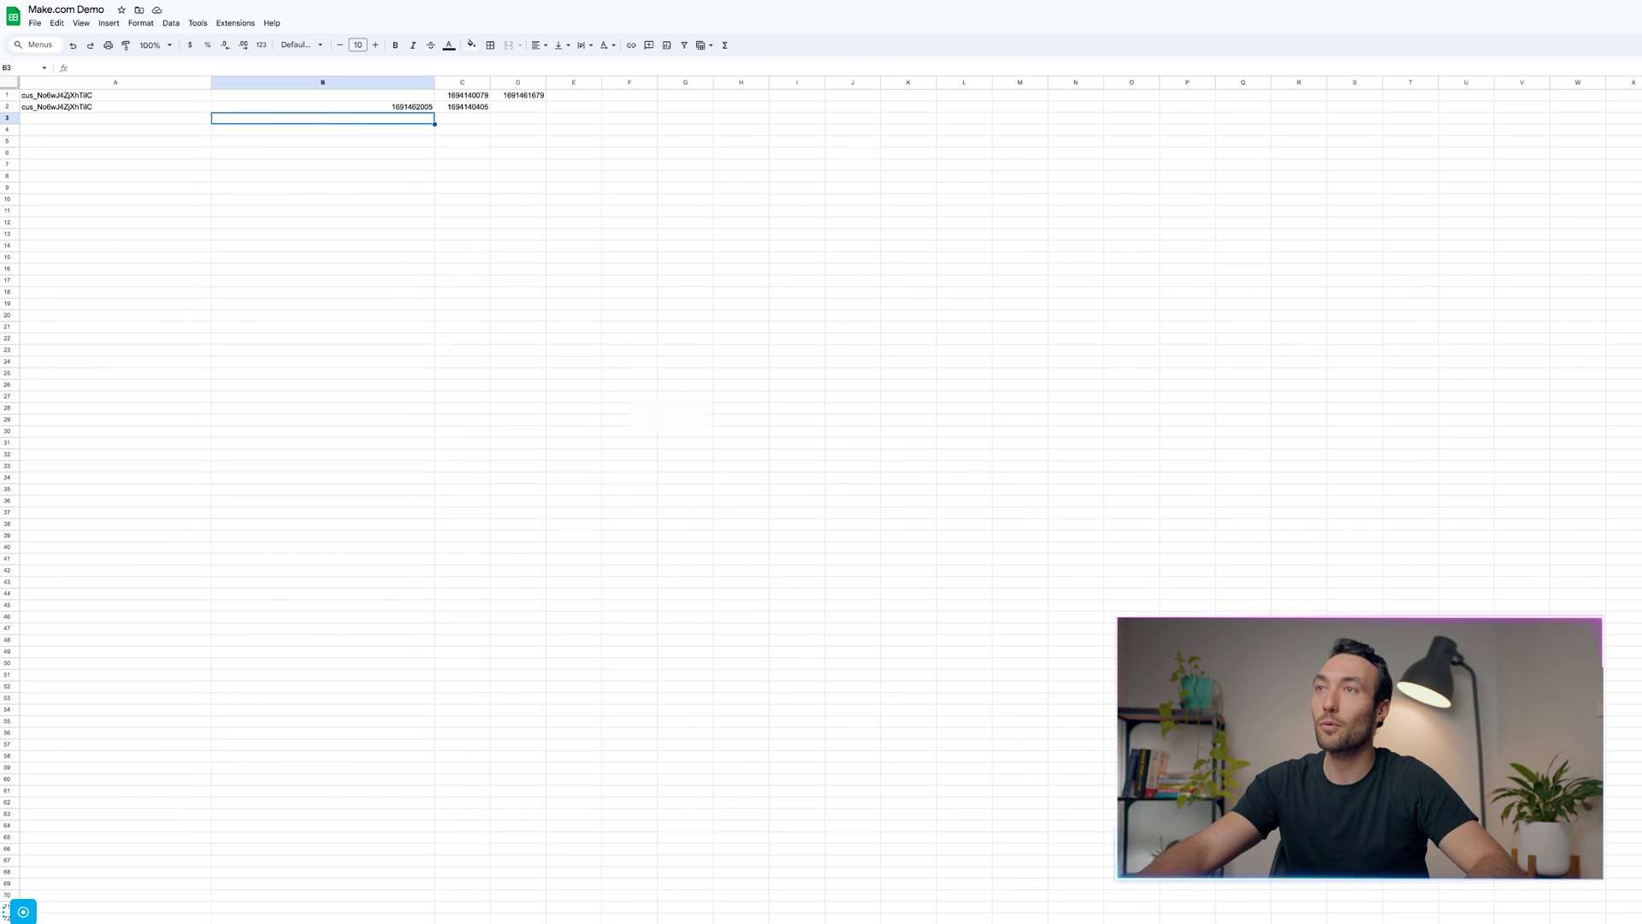
Reactivate the Stripe, Google Sheets scenario in Make and delete the old data from its webhook queue
key(ctrl+shift+Tab)
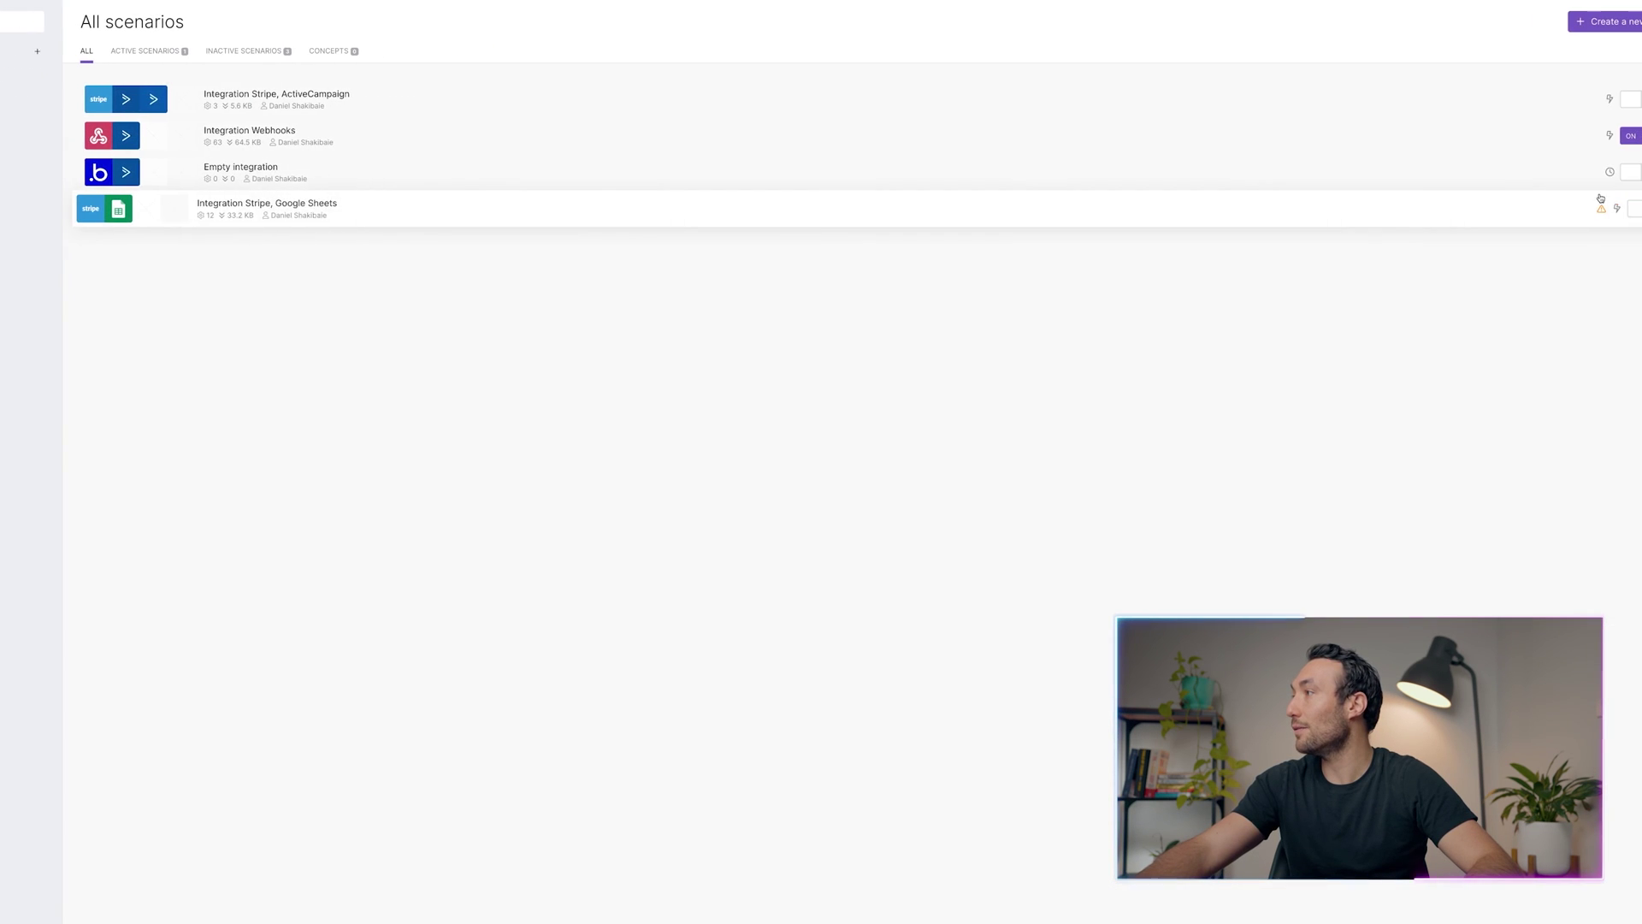
click(1580, 213)
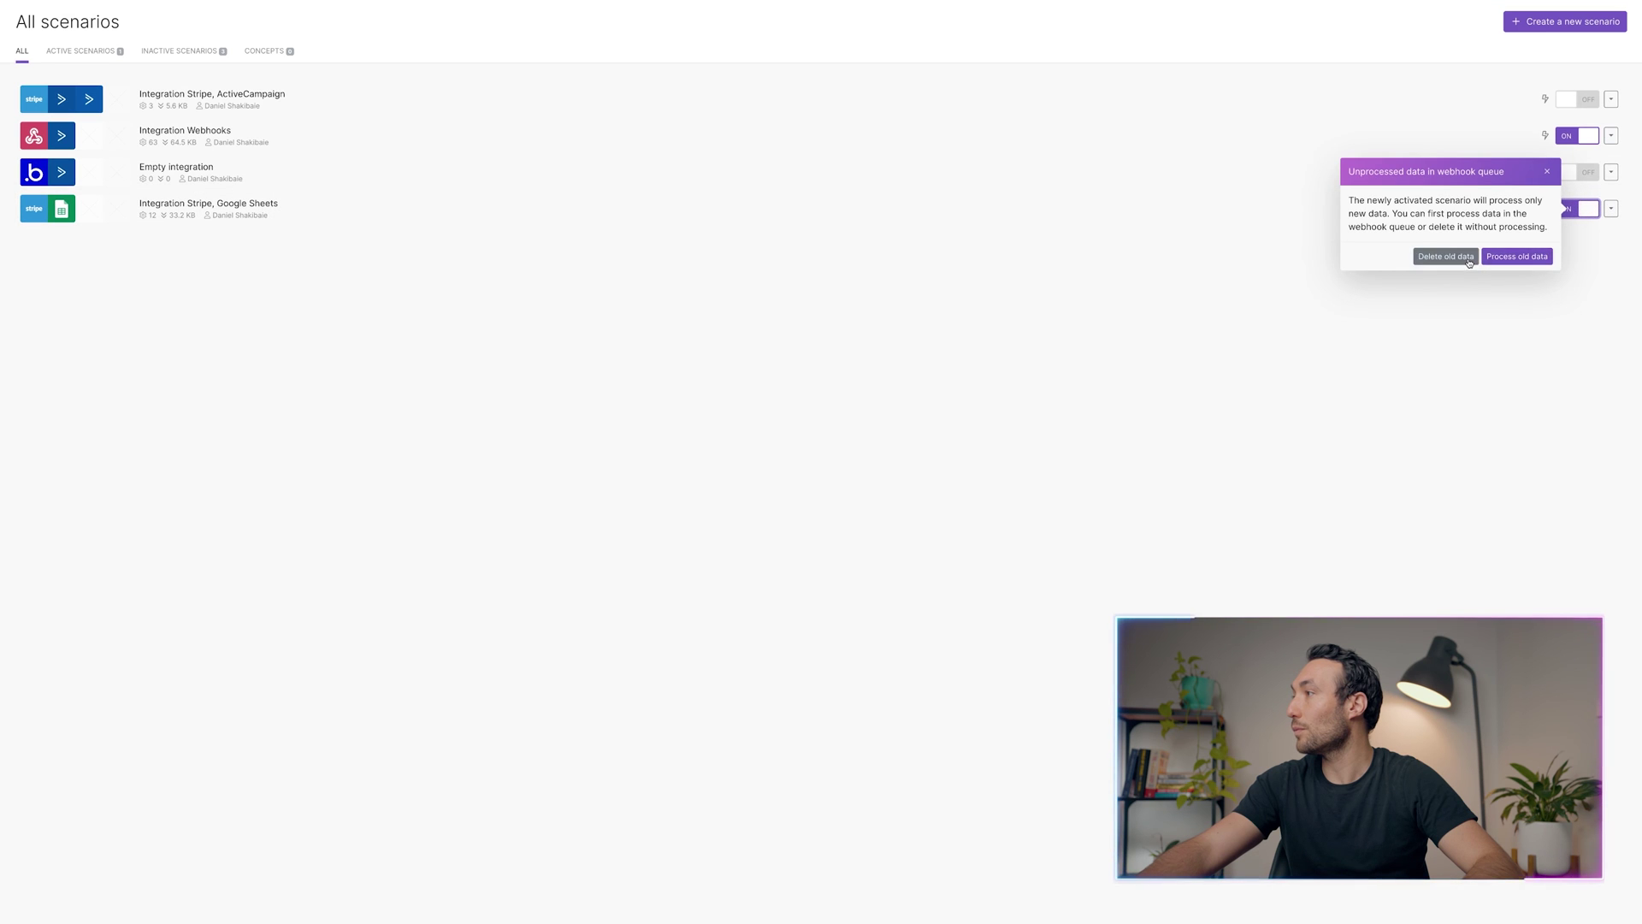
click(1468, 260)
click(832, 116)
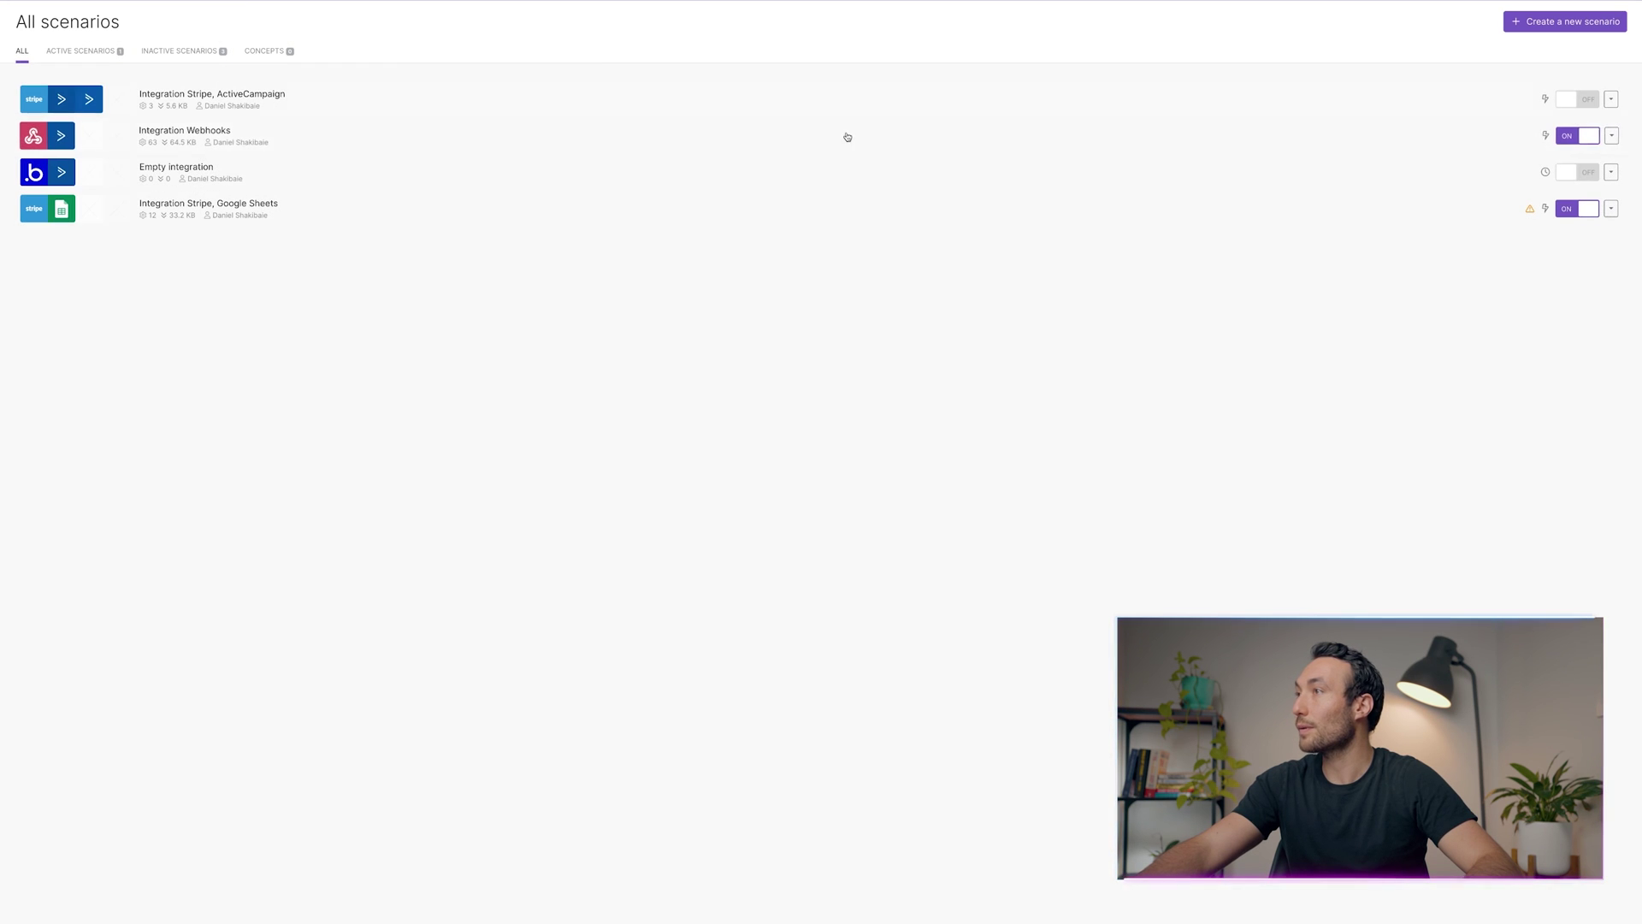
mouse_move(1536, 211)
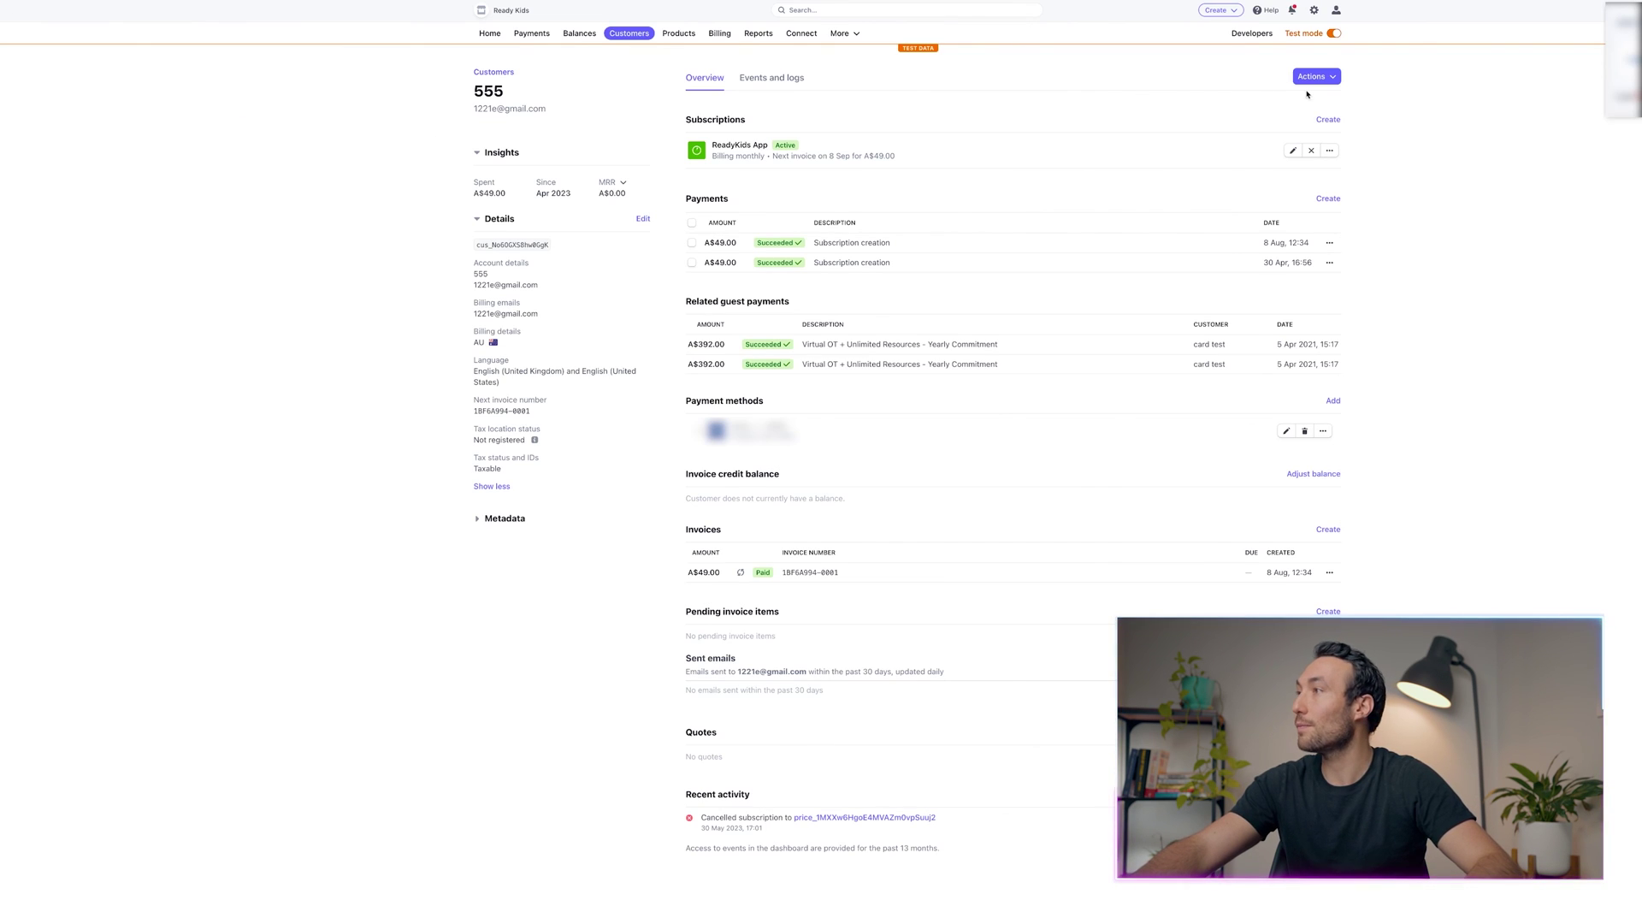
In Stripe, cancel the customer's active ReadyKids App subscription immediately without a refund and create a new one at A$49.00 / month
click(1311, 150)
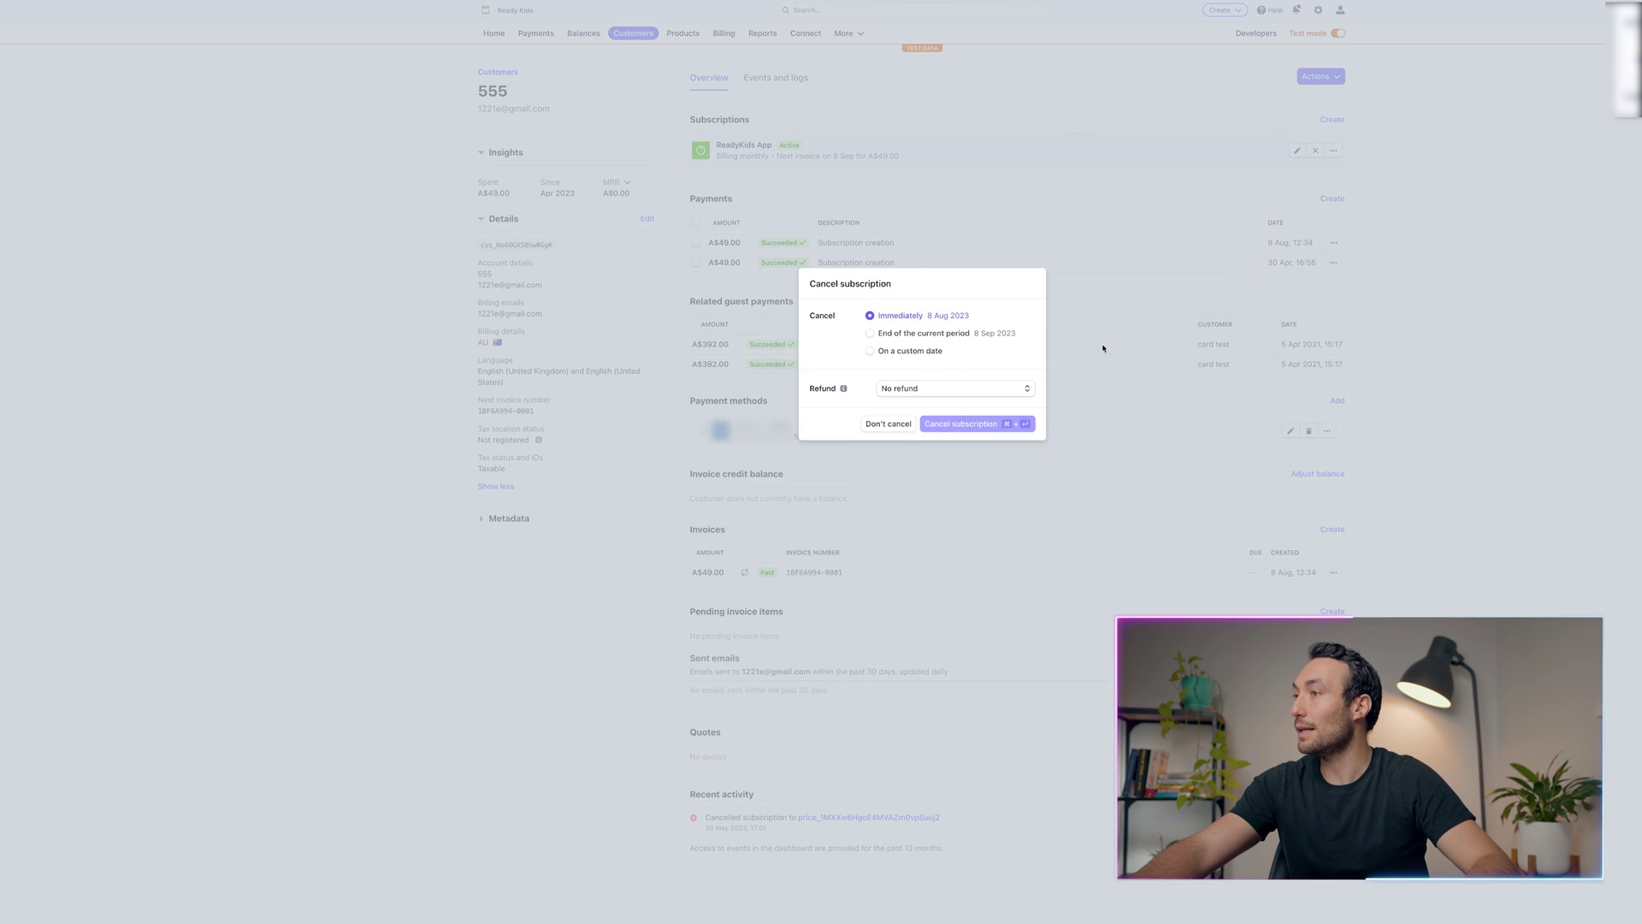
click(995, 419)
click(1319, 76)
click(1289, 146)
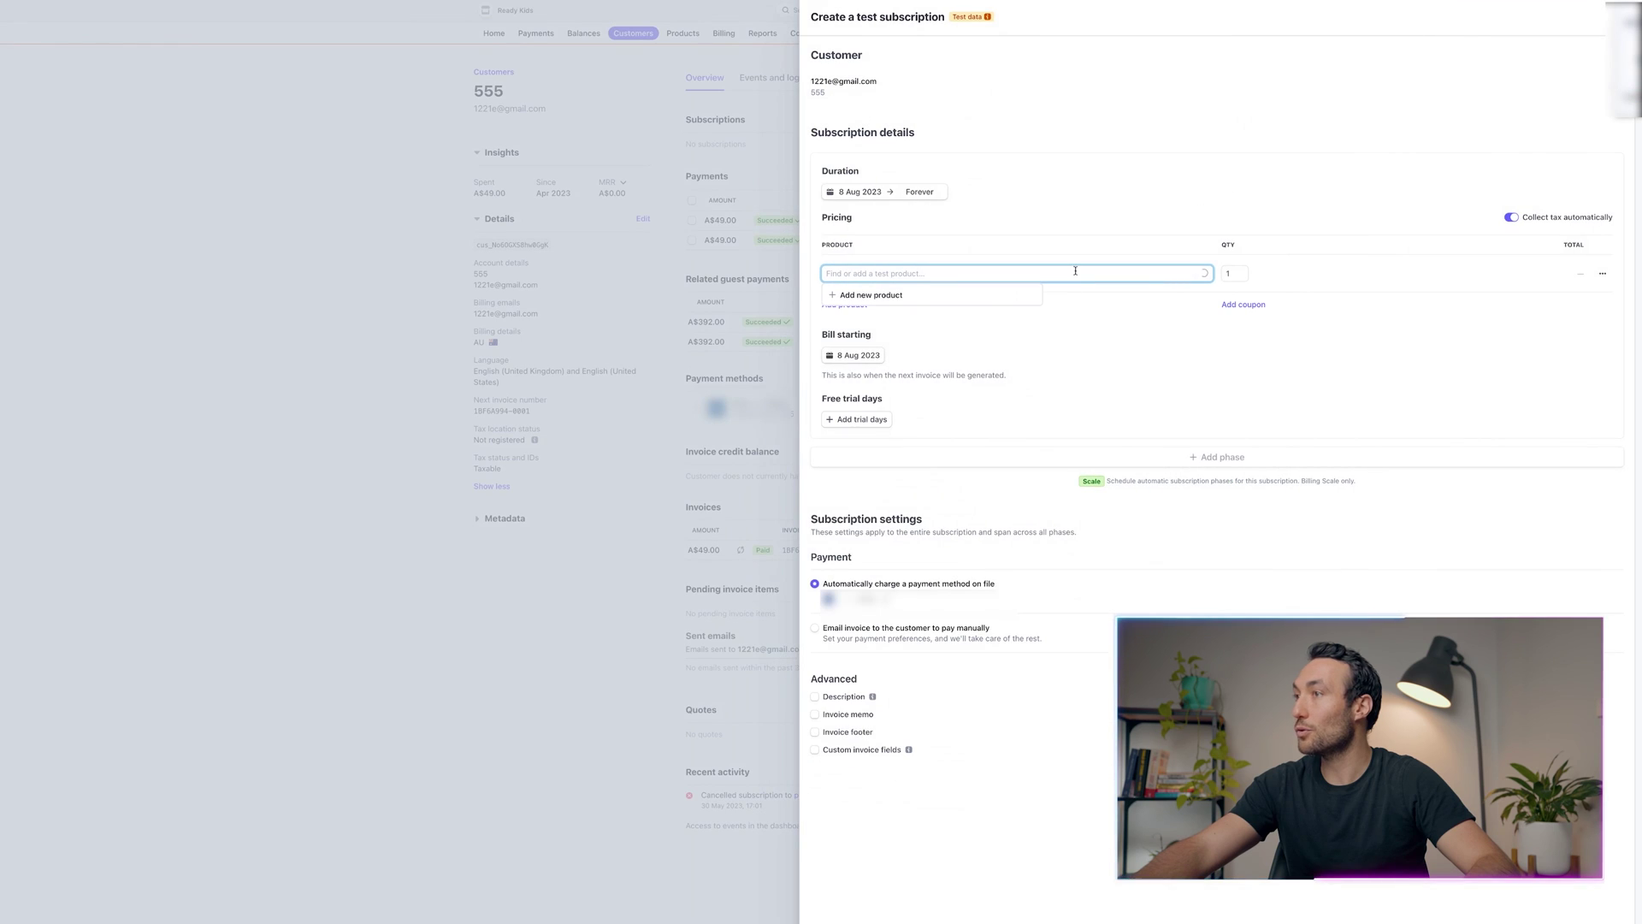
click(893, 347)
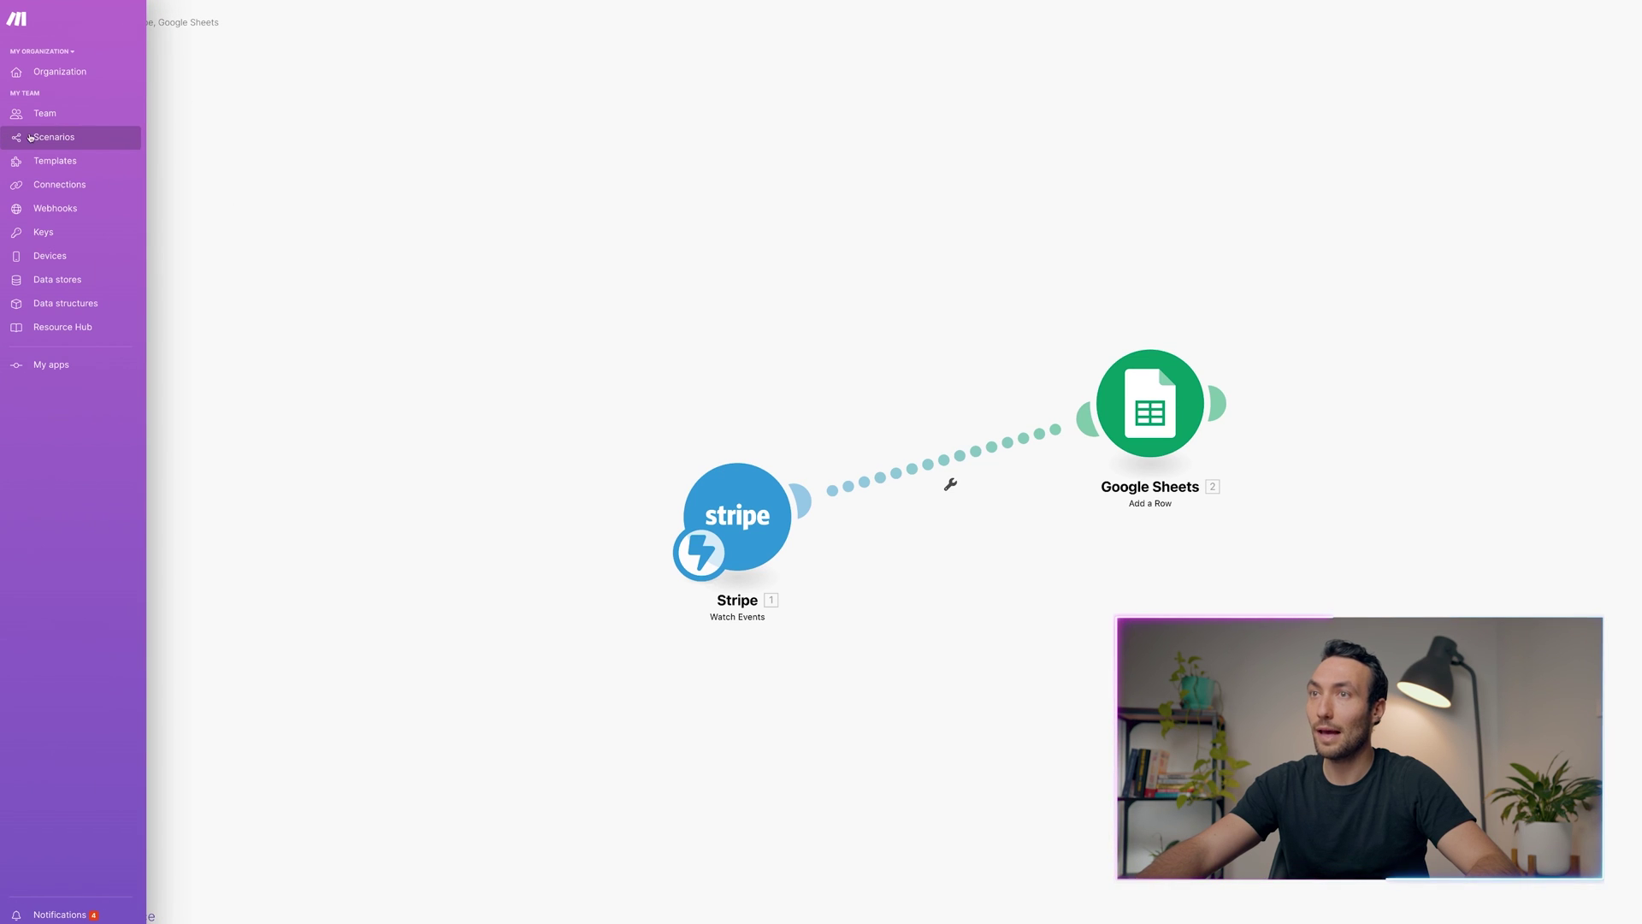
In Make, open the Stripe, Google Sheets scenario's history and examine the latest run's Stripe output and Google Sheets operation
click(109, 141)
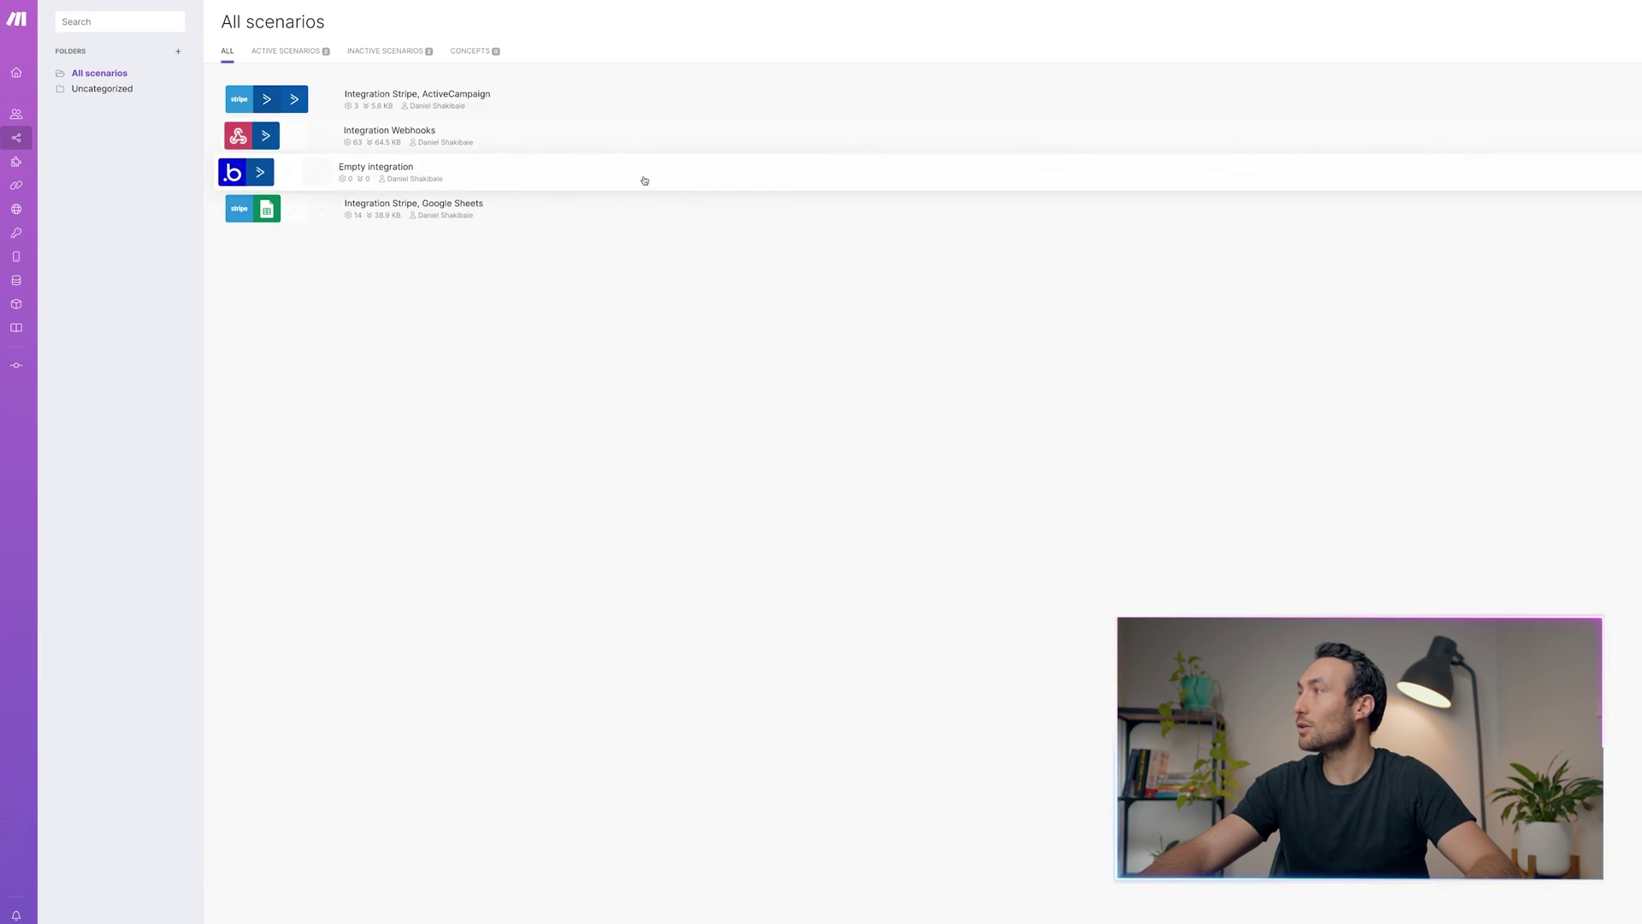
click(646, 212)
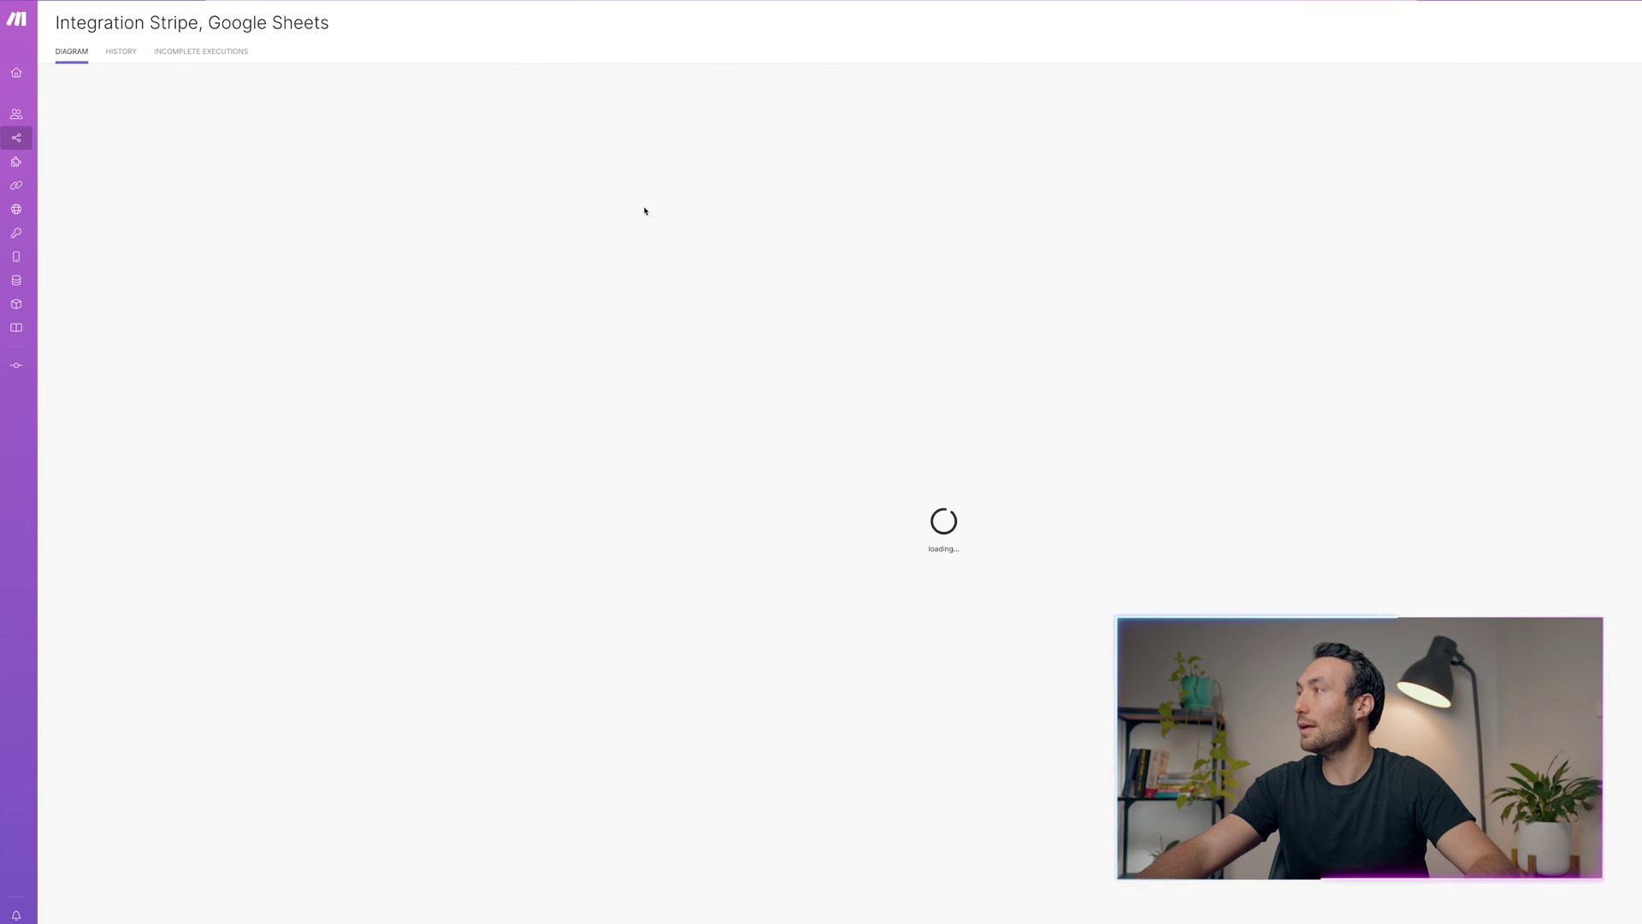
click(121, 51)
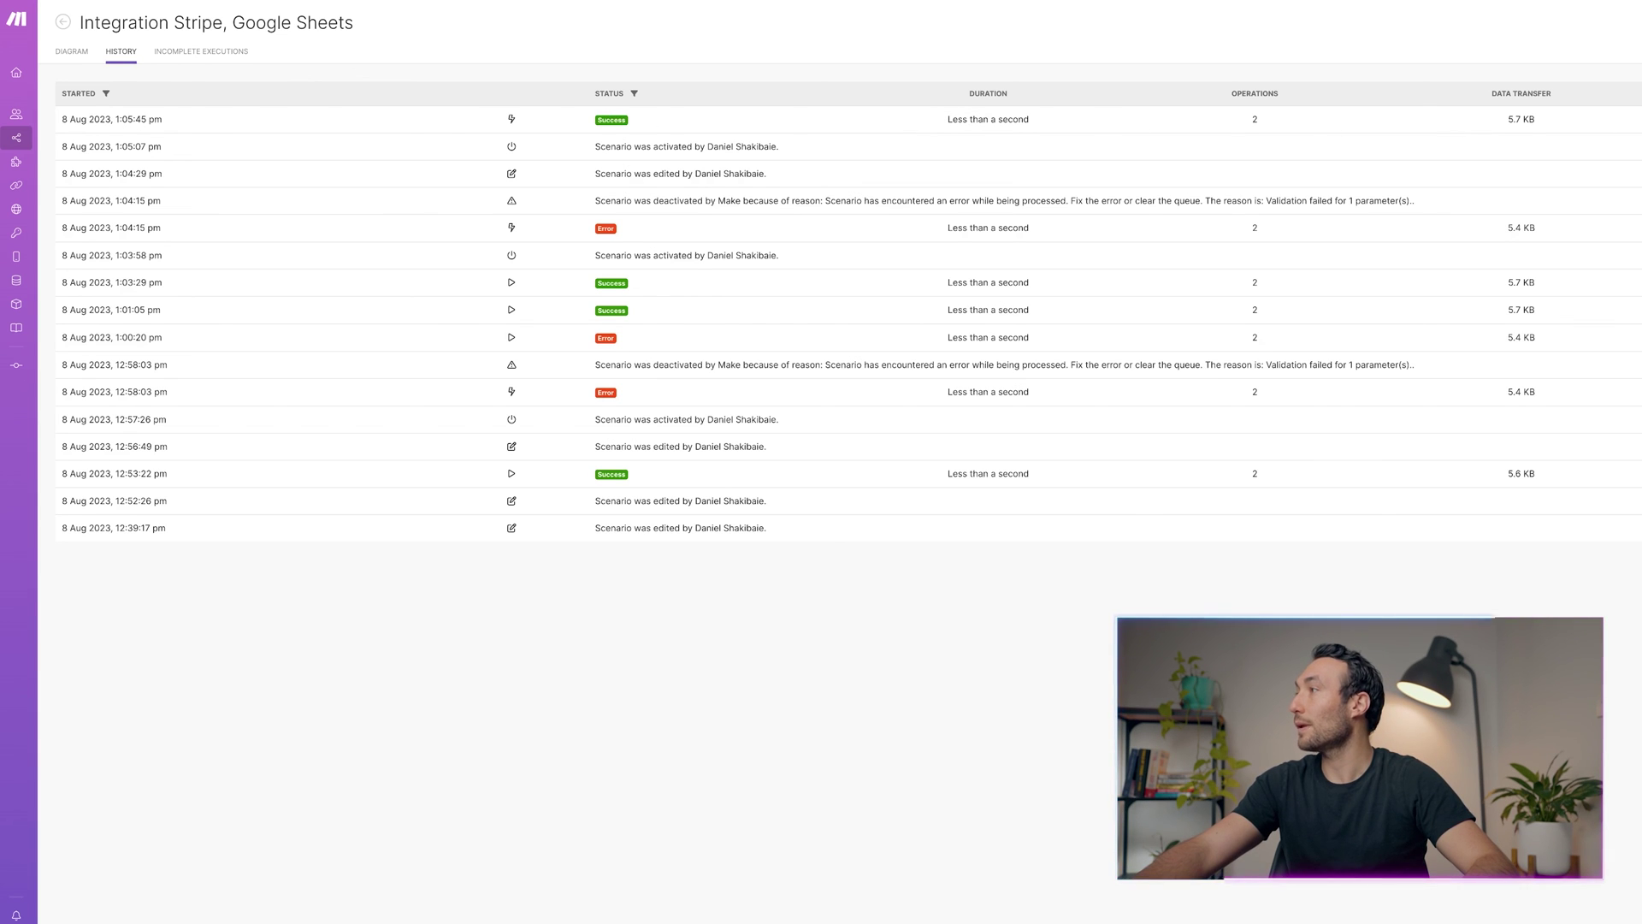
click(1638, 119)
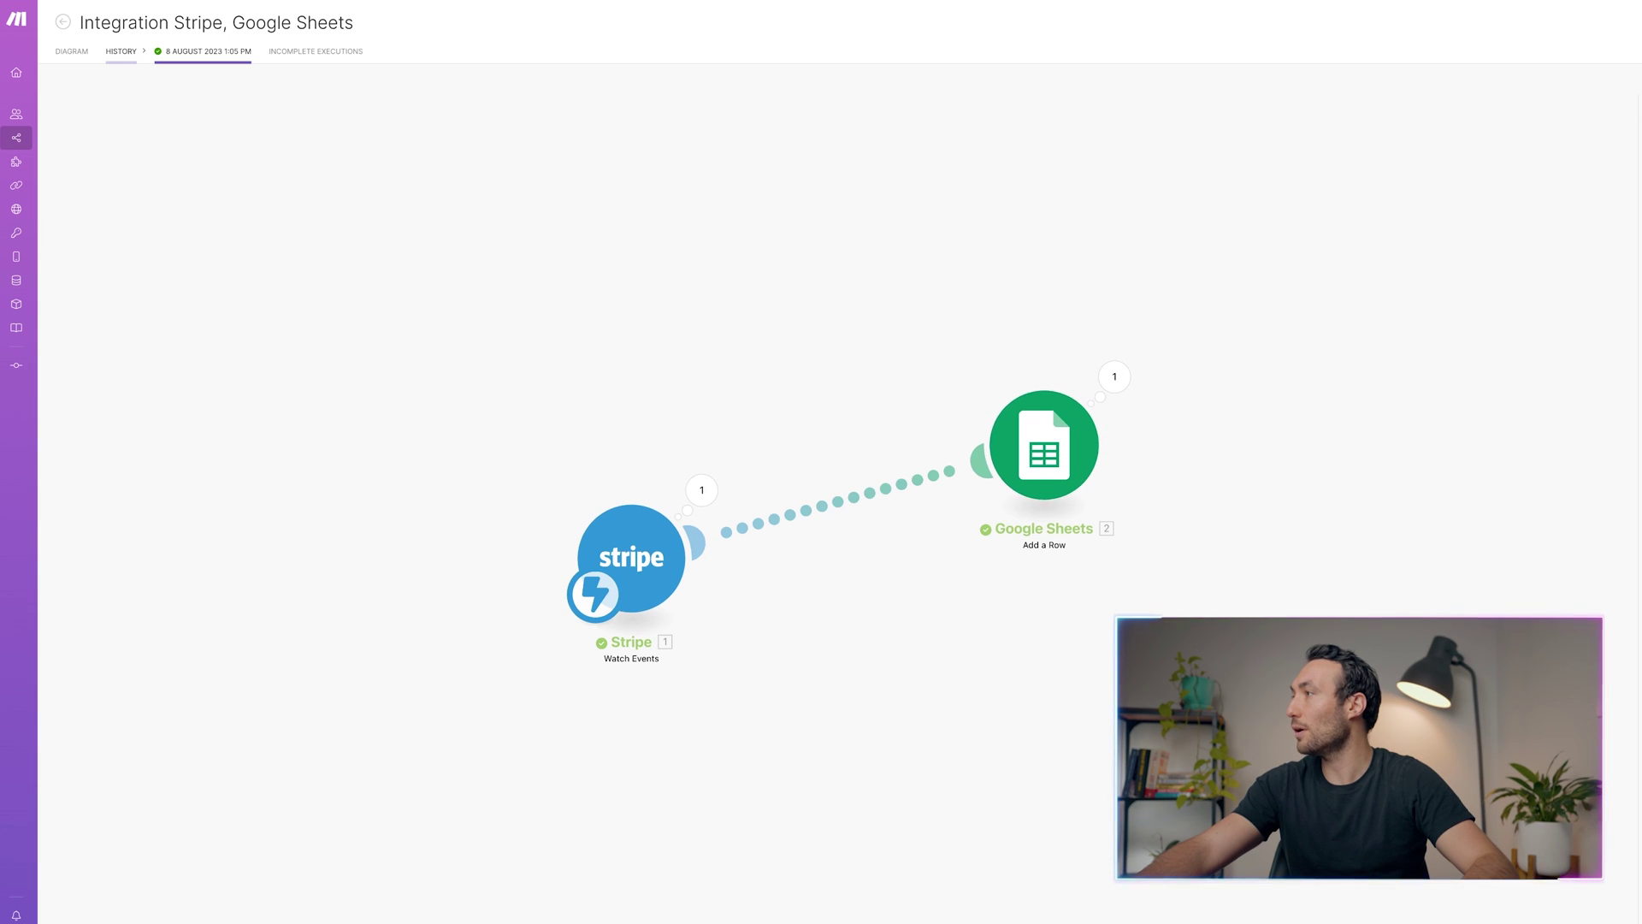
click(702, 490)
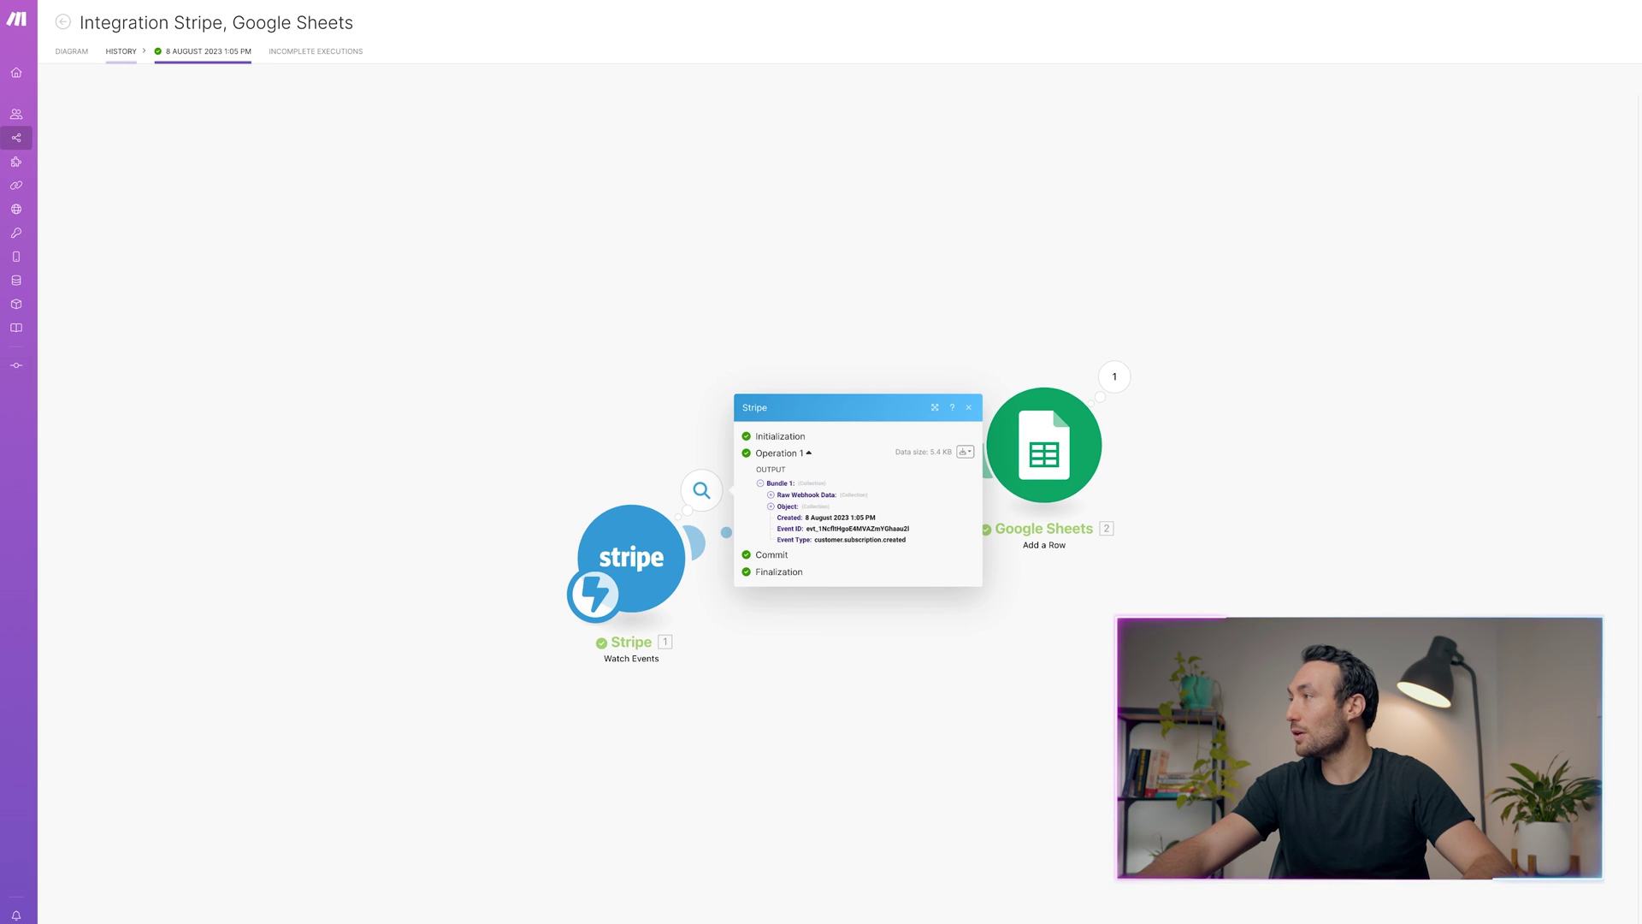
click(1114, 376)
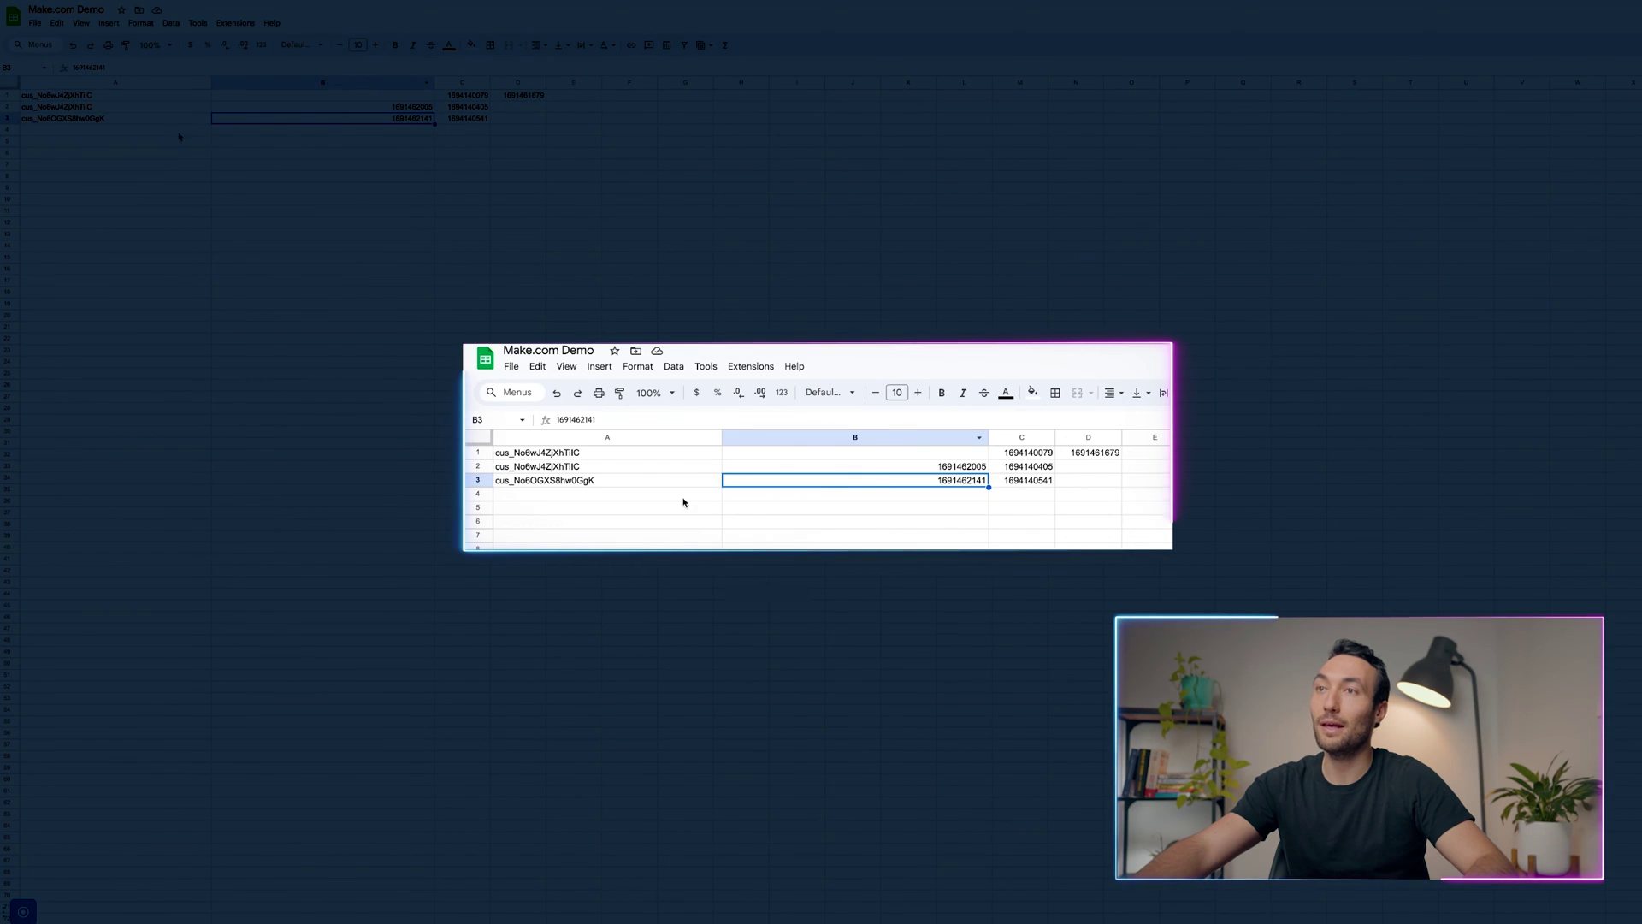
Check row 3, columns A to C, of the Make.com Demo spreadsheet for the new entry, and close the run's Google Sheets details in Make
click(643, 521)
drag(615, 482, 916, 480)
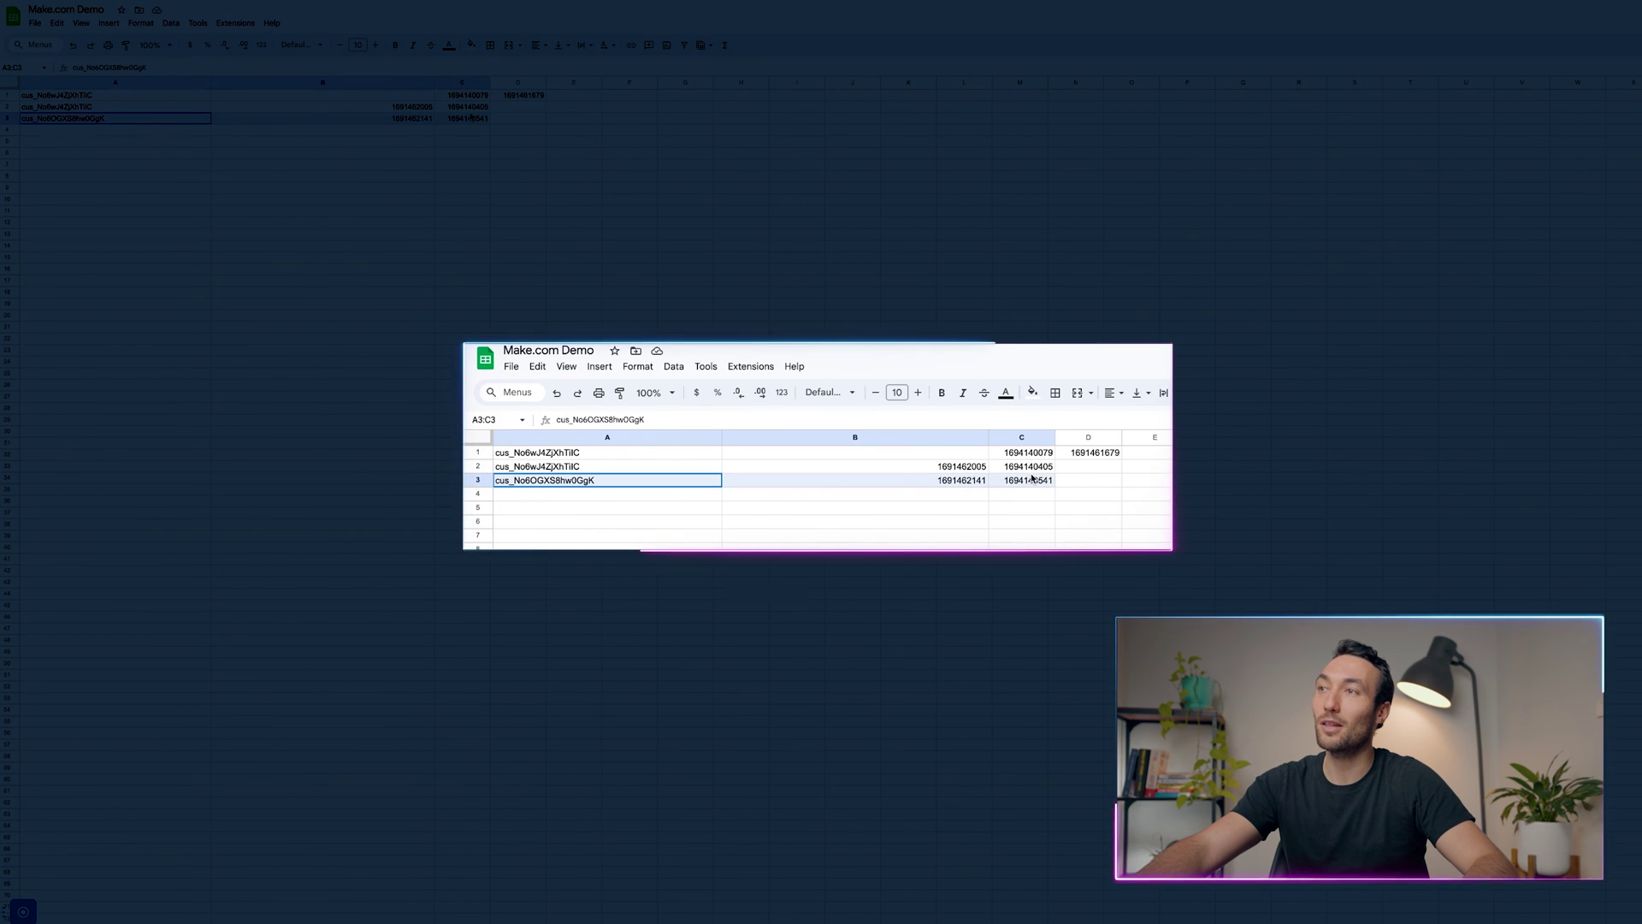
click(1022, 508)
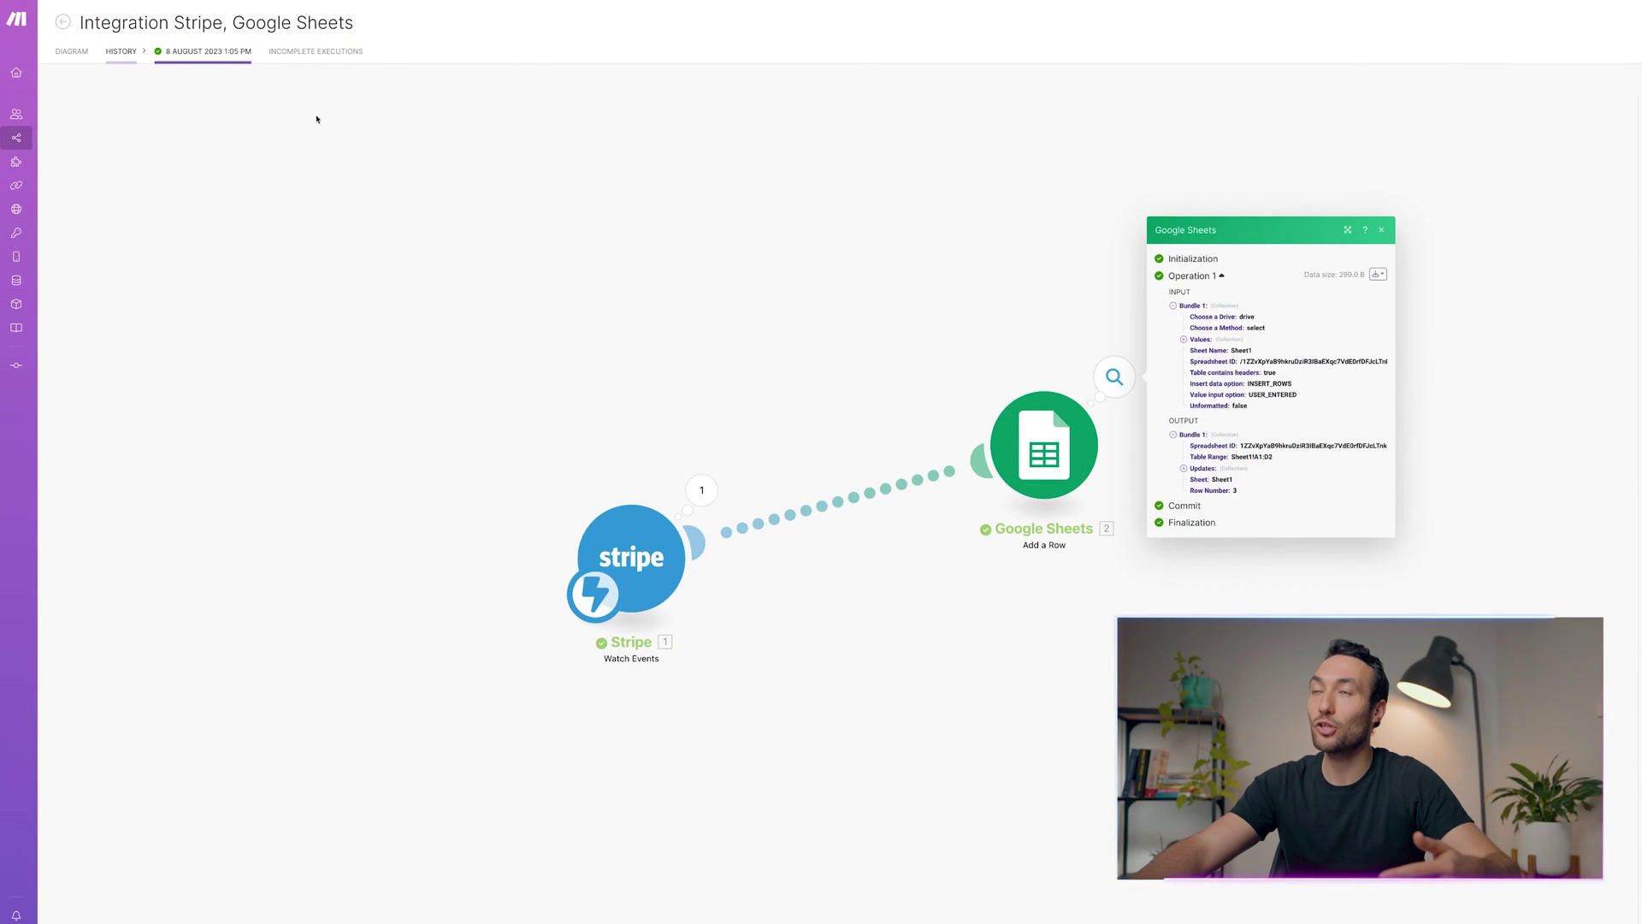
click(316, 119)
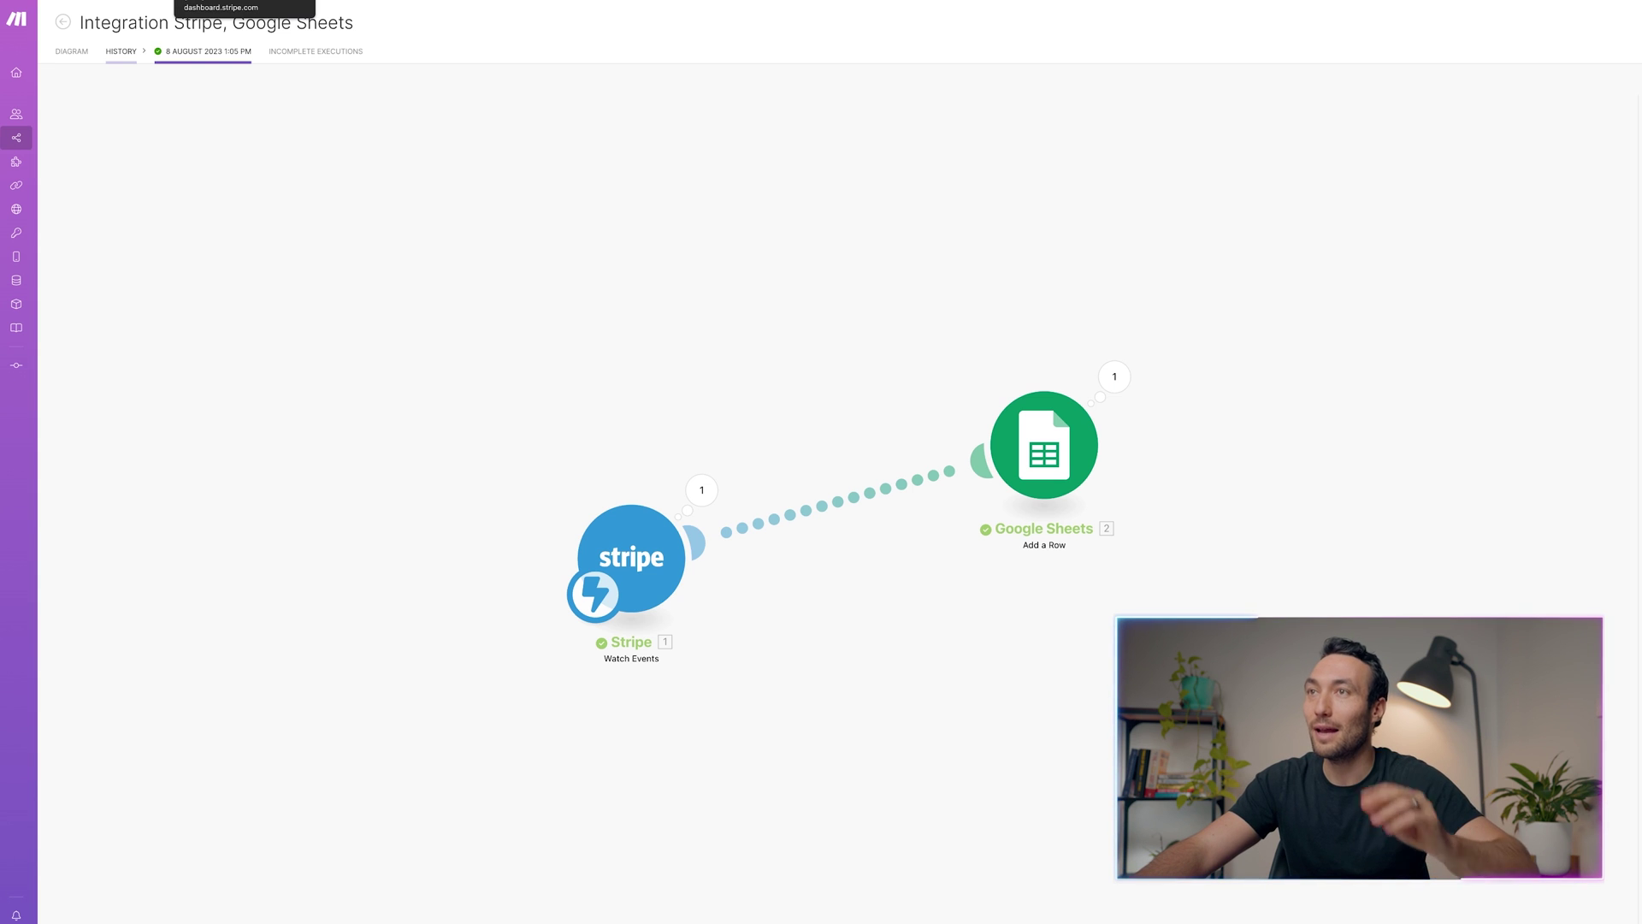
In Stripe, open the tenth customer in the customer list and create a test subscription to ReadyKids App at A$49.00 / month
click(205, 1)
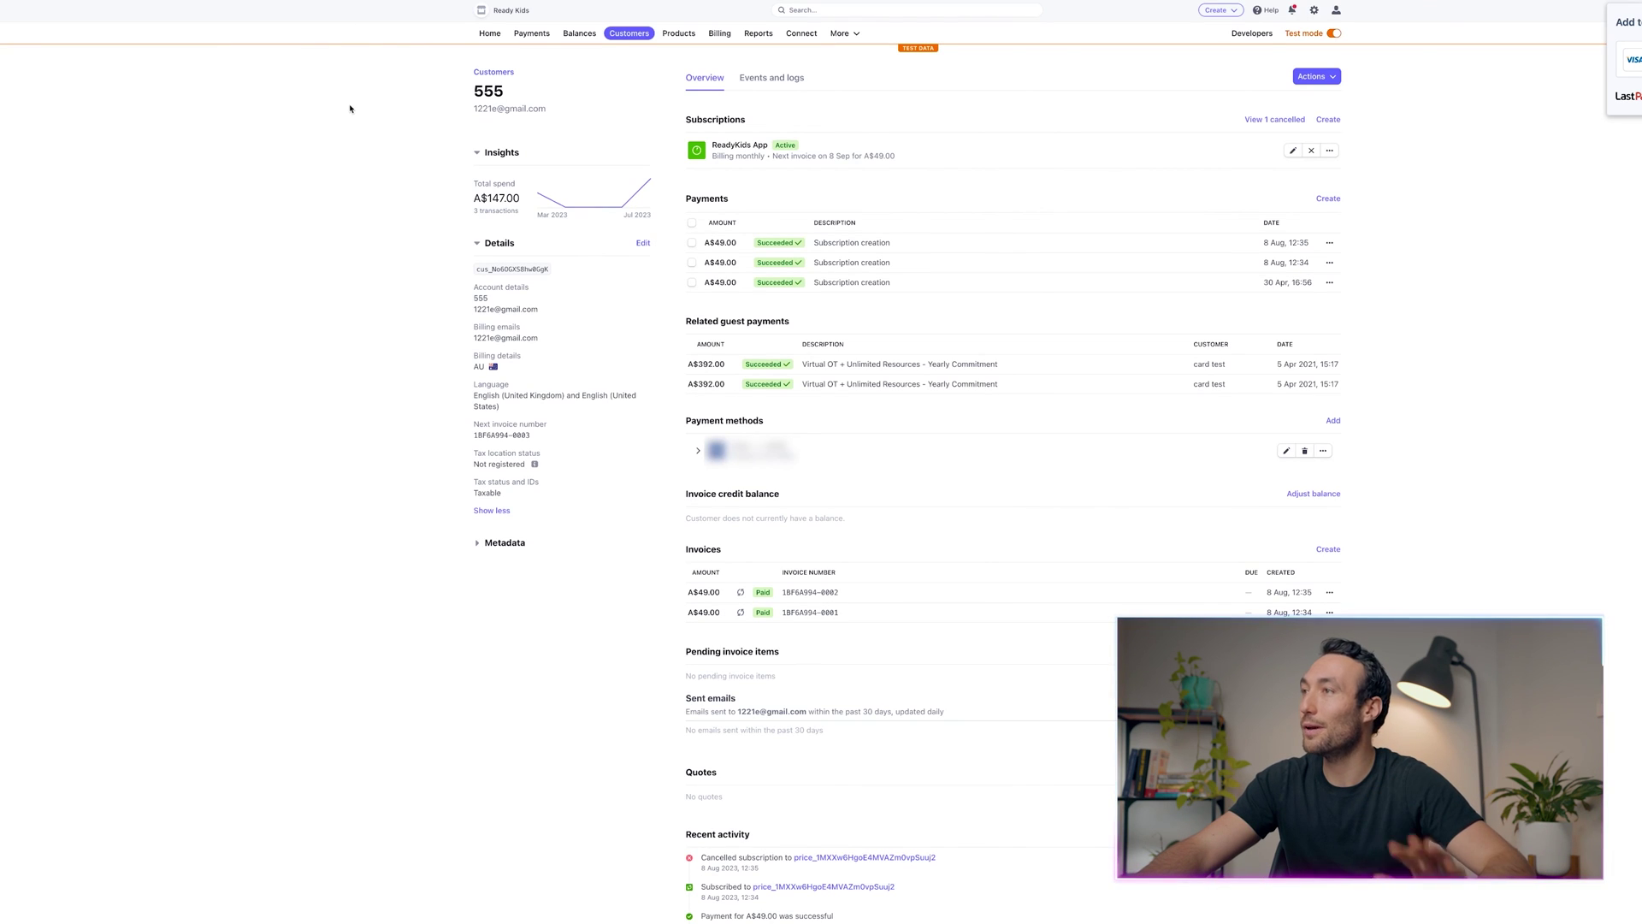
click(629, 32)
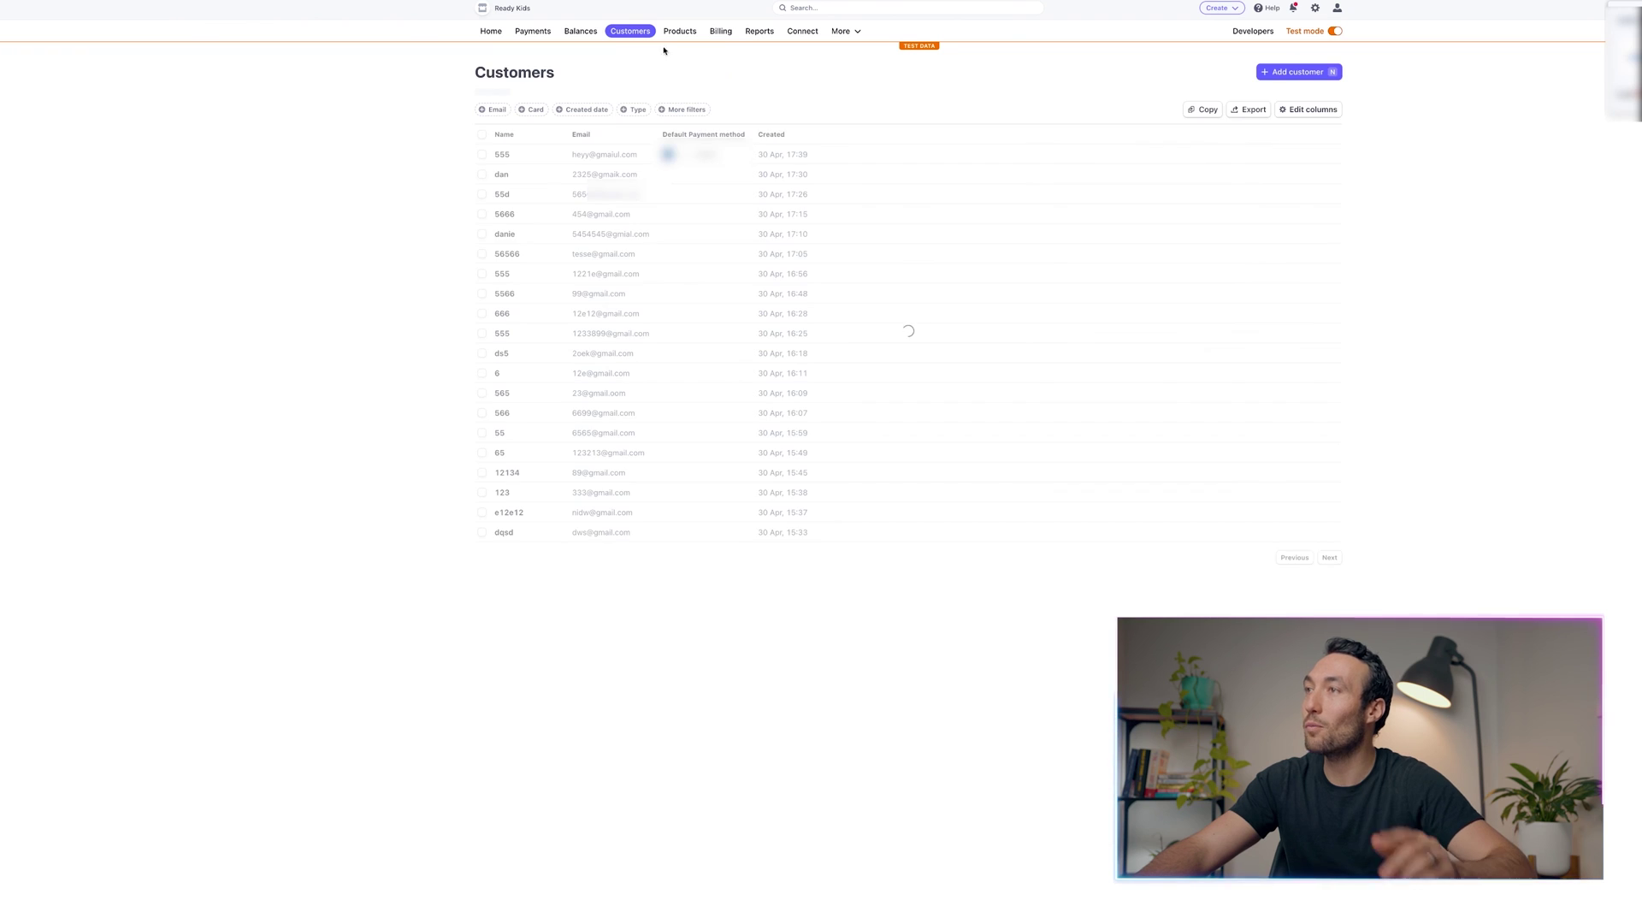
click(623, 332)
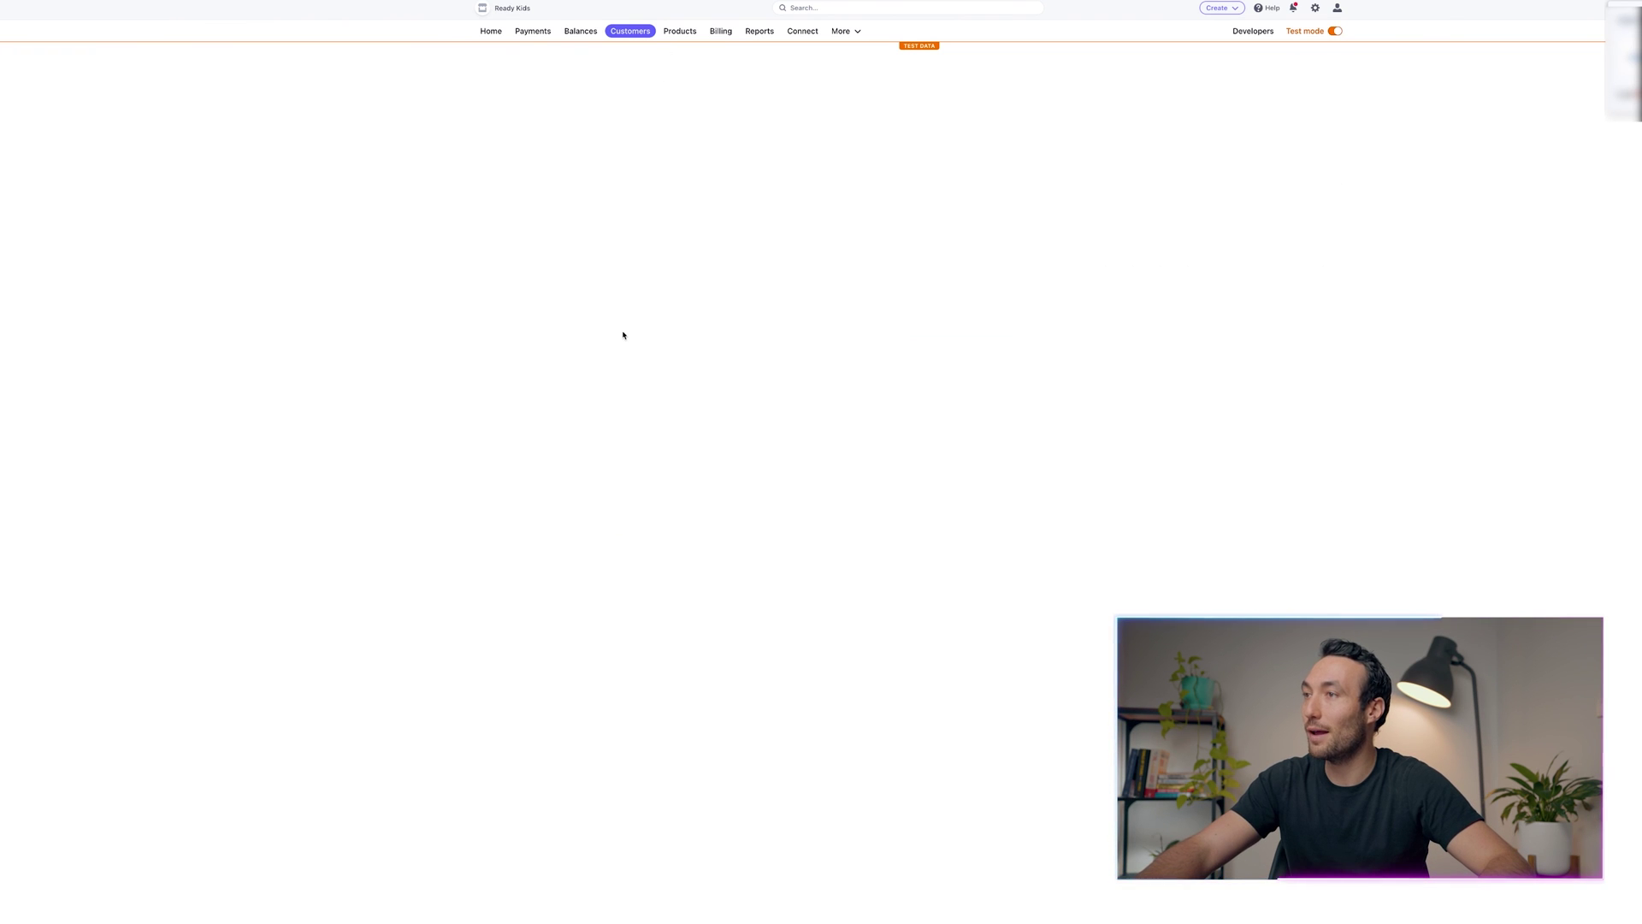
click(1317, 75)
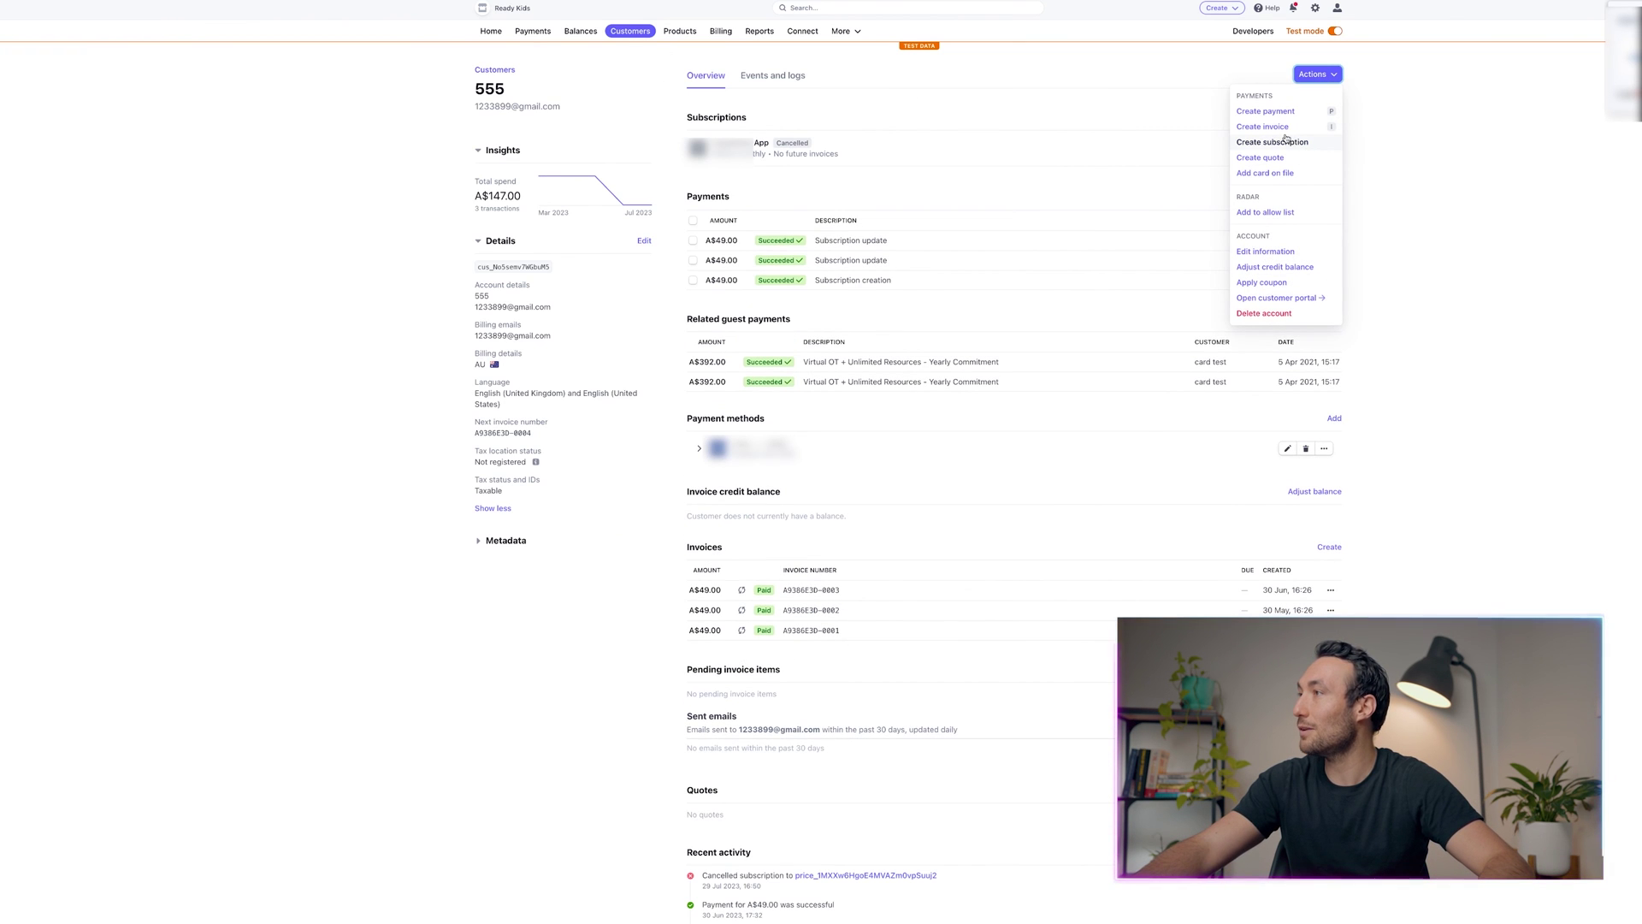
click(1309, 144)
click(921, 269)
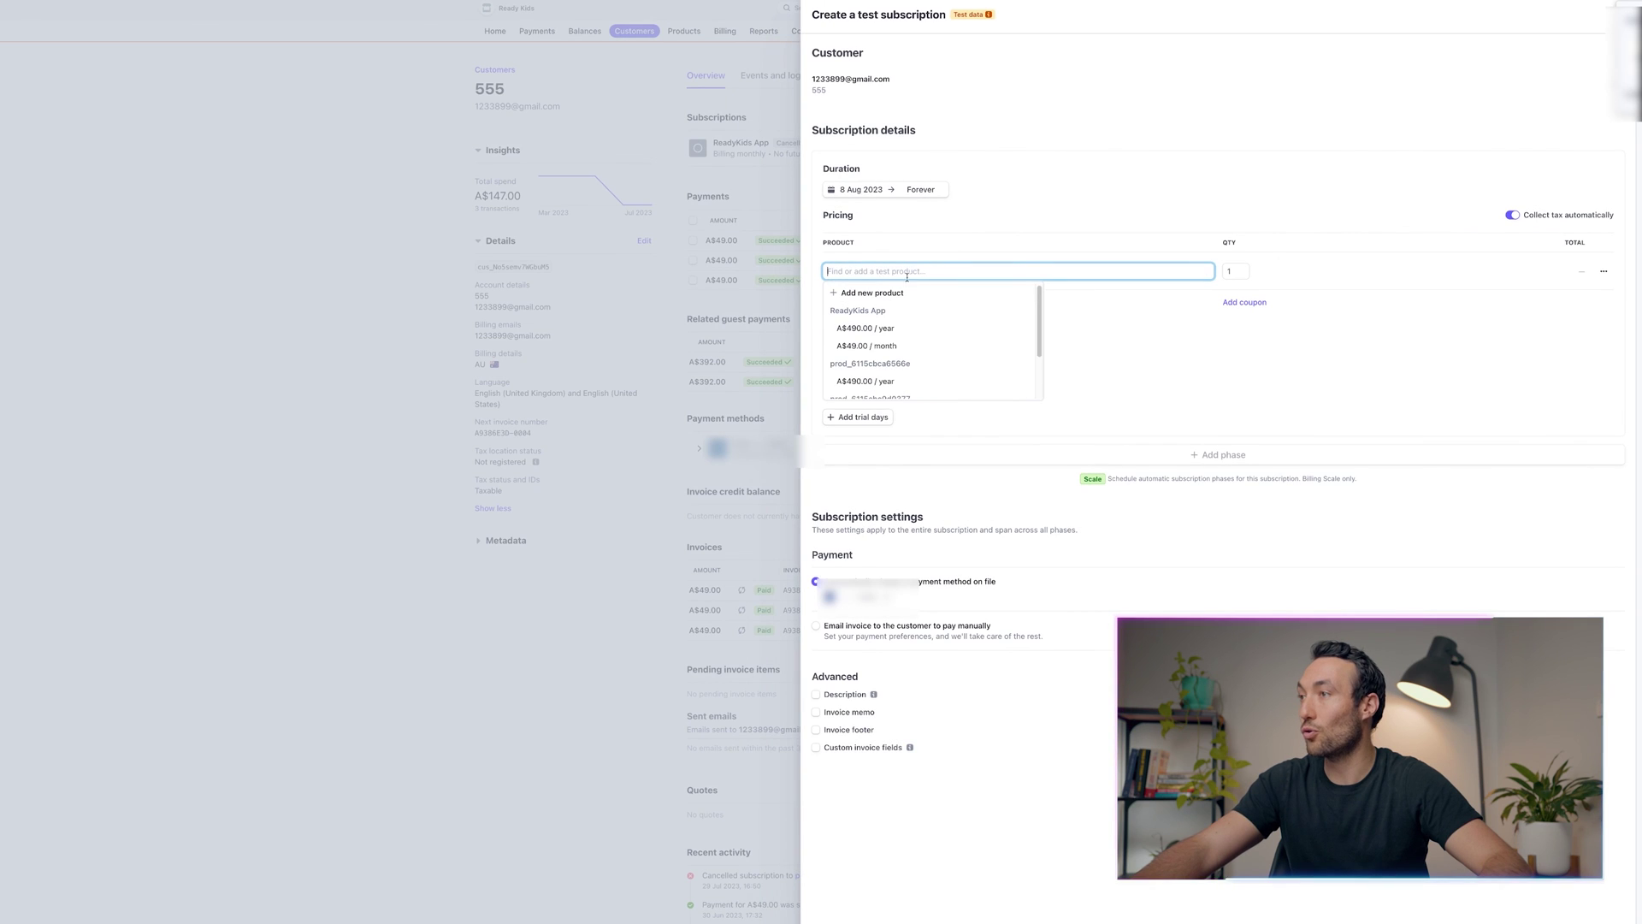
click(900, 346)
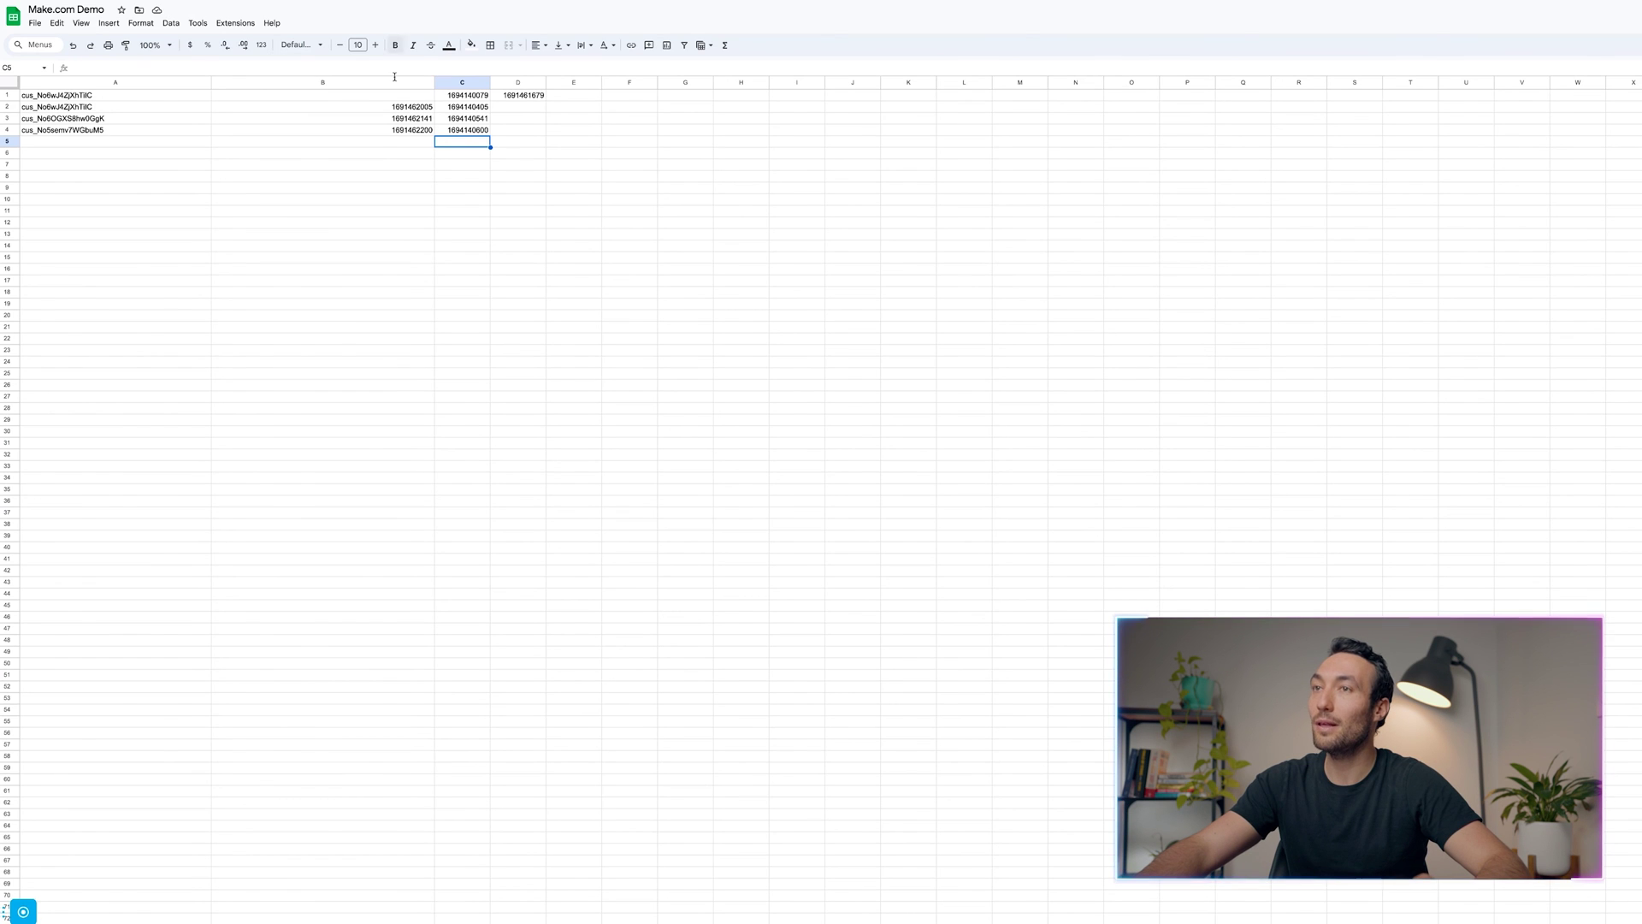
Check row 4, columns A to C, of the Make.com Demo spreadsheet for the second test subscription's entry
drag(86, 130, 466, 130)
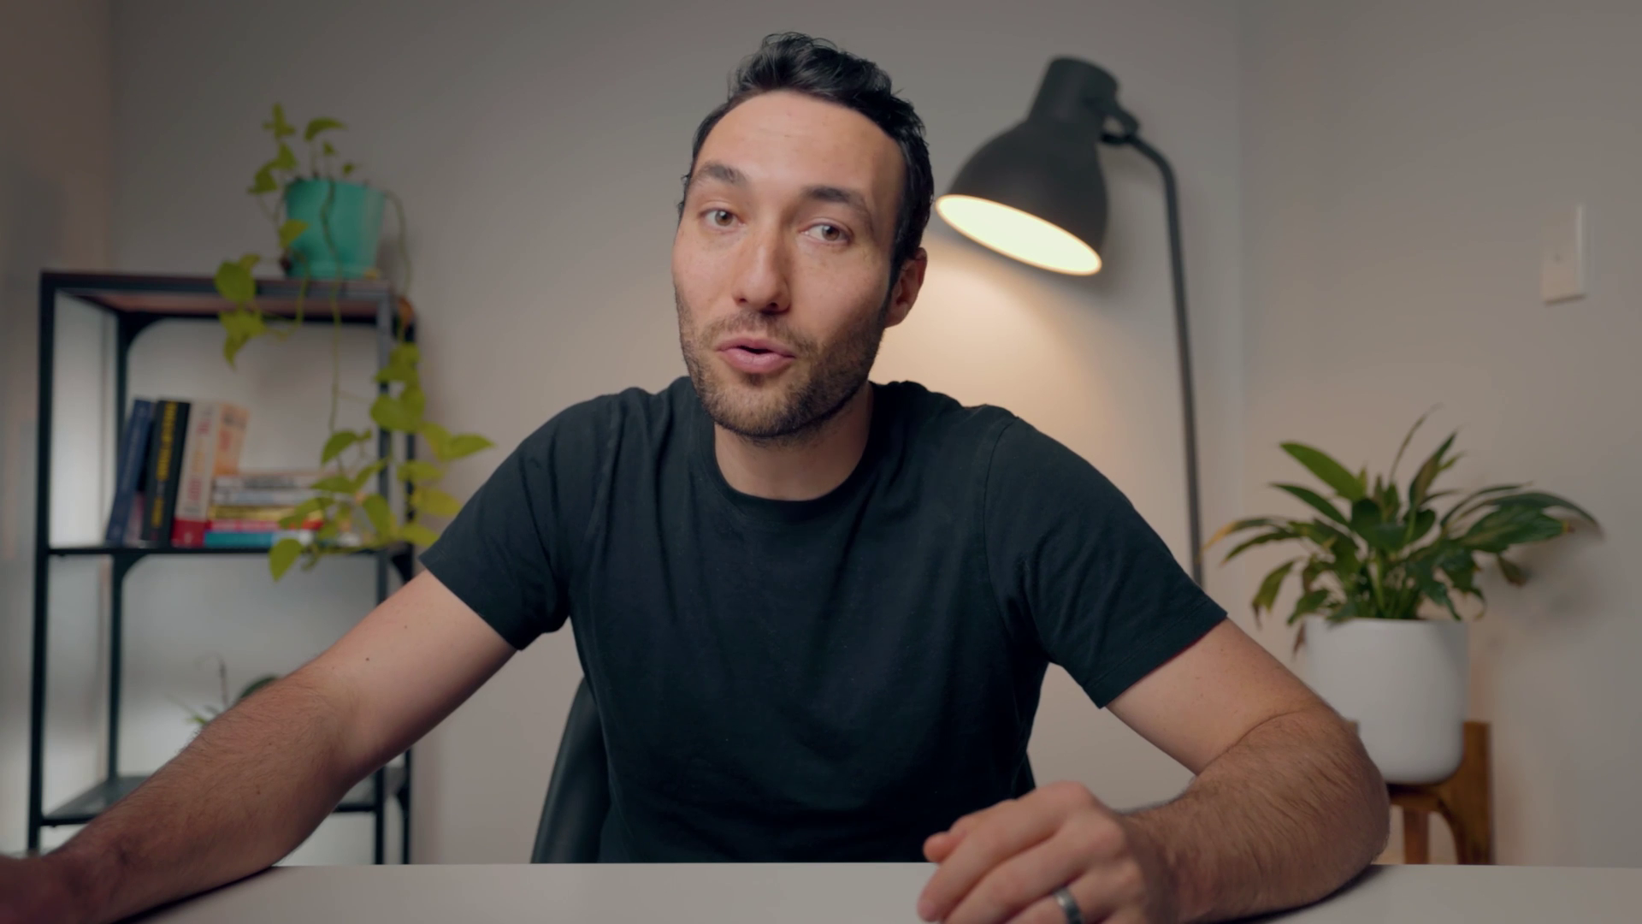